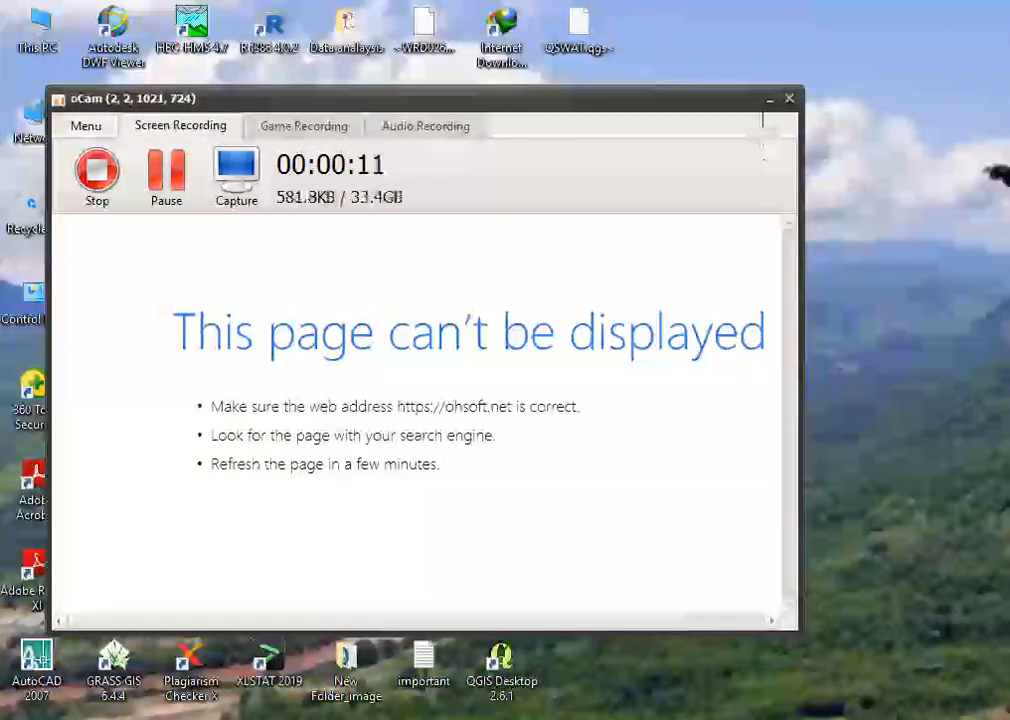
# - Minimize the oCam recorder, switch to the soil map in ArcMap, and check the Add Data dialog without adding anything
pyautogui.click(769, 98)
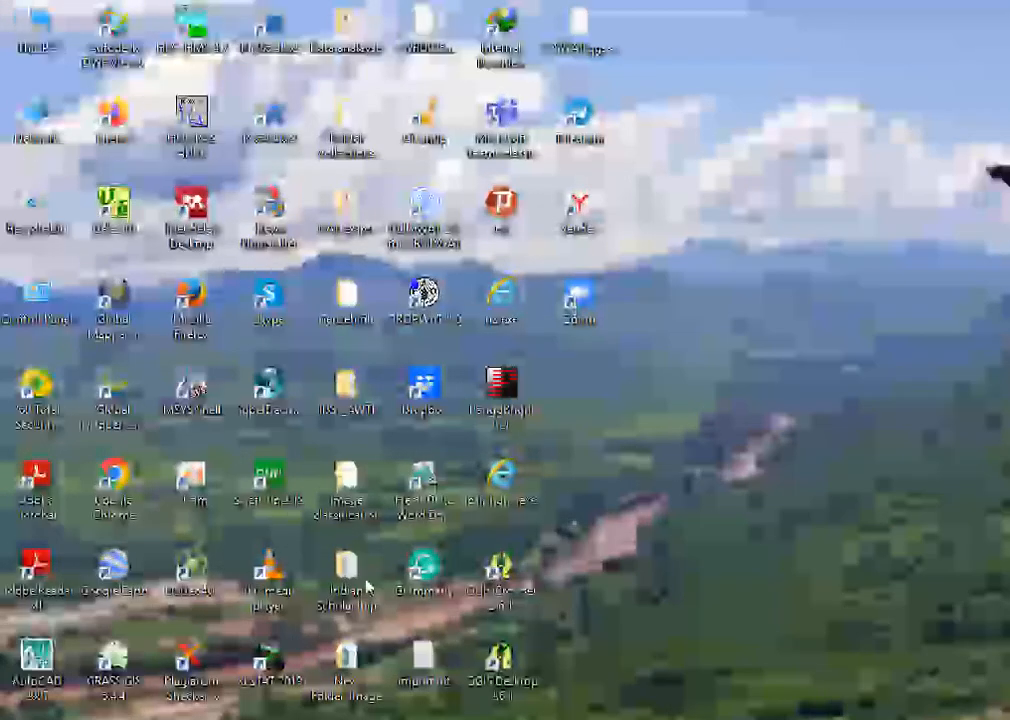
pyautogui.click(313, 708)
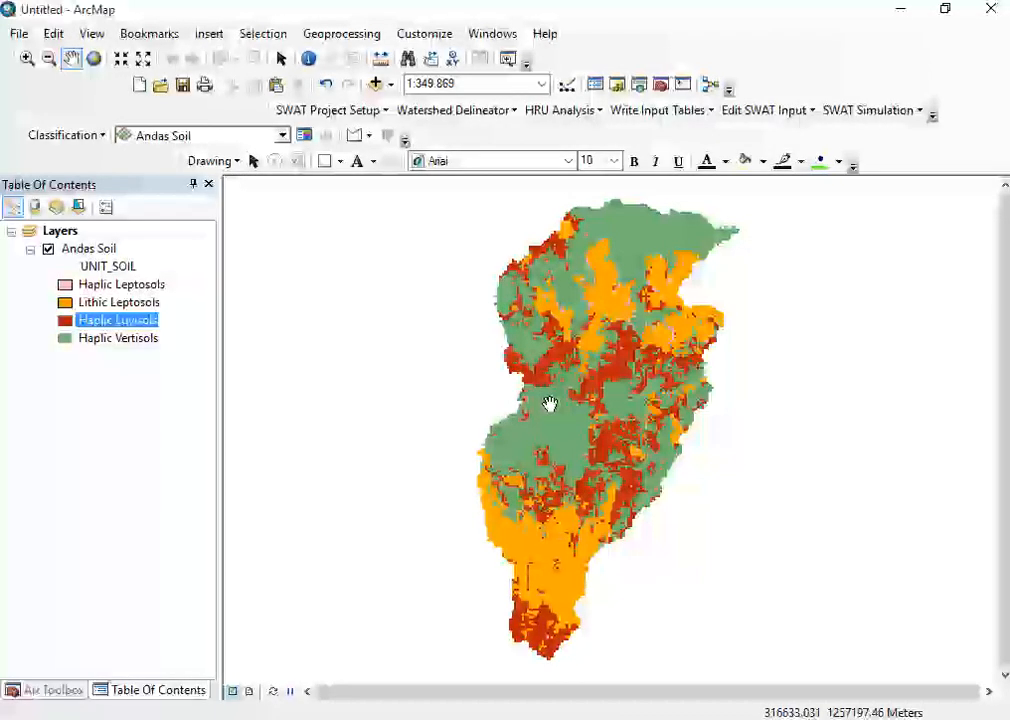
pyautogui.click(376, 84)
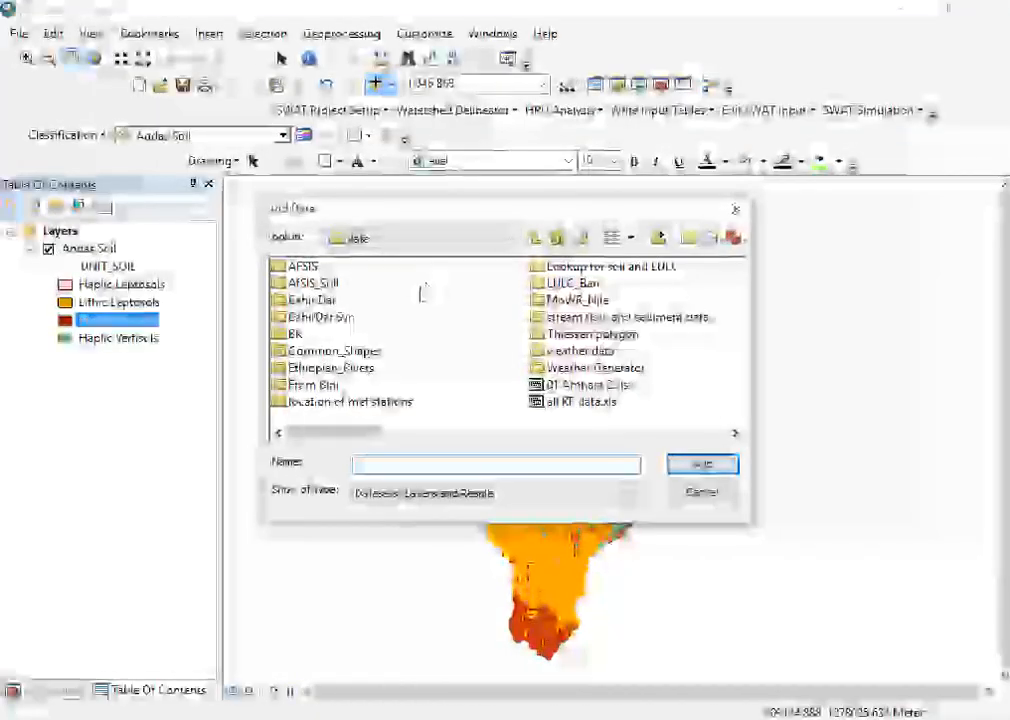
pyautogui.click(737, 209)
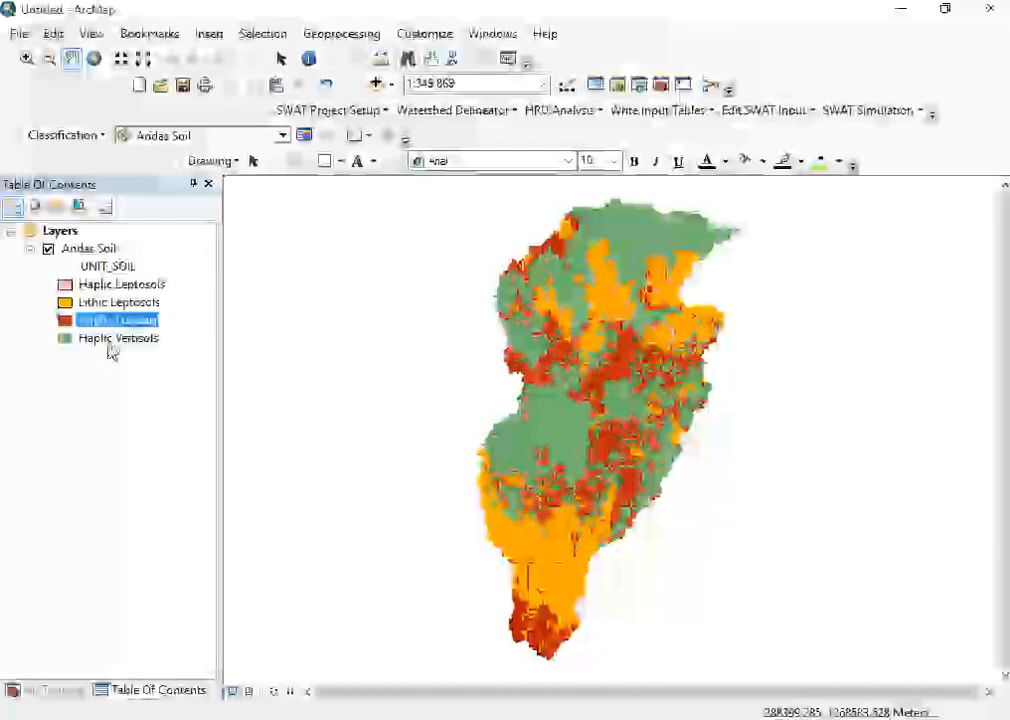
# - Rename the Andas Soil layer as Andasa Soil
pyautogui.click(108, 341)
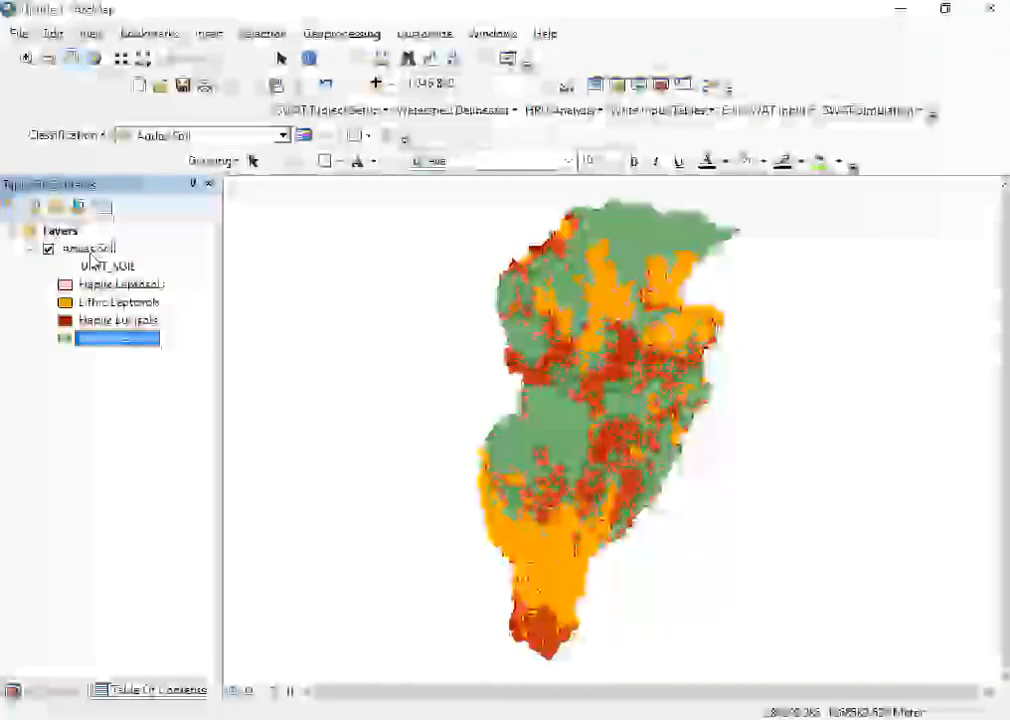
pyautogui.click(93, 250)
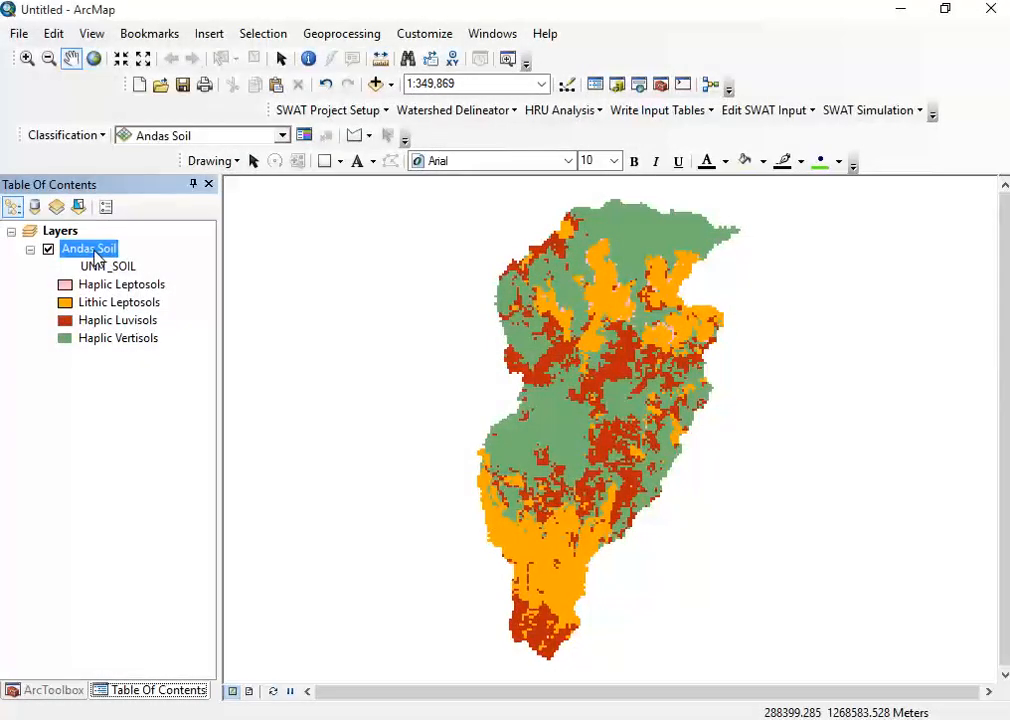
pyautogui.click(96, 250)
pyautogui.write('a')
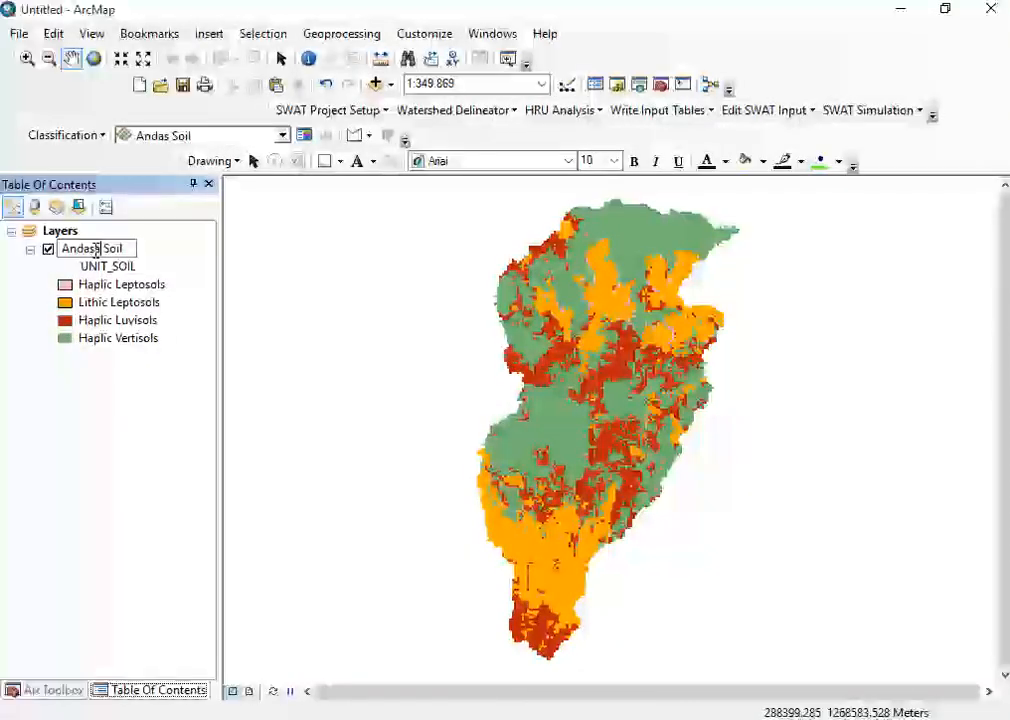
pyautogui.press('Return')
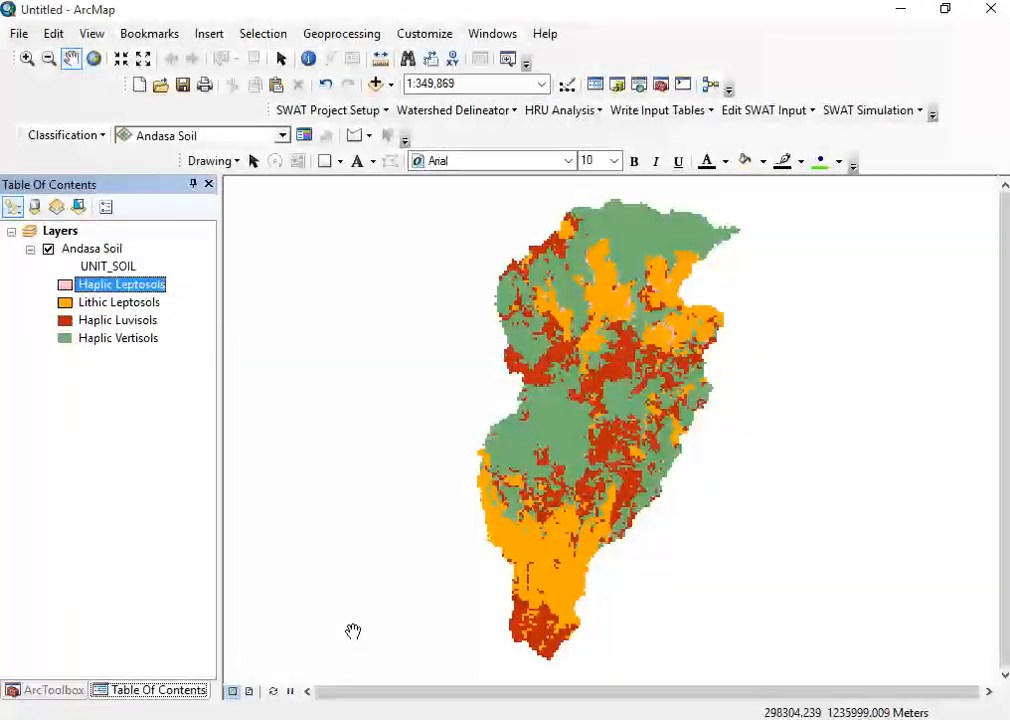
# - Enlarge the data frame in layout view toward the page edges and fit the soil map to its full extent
pyautogui.click(248, 692)
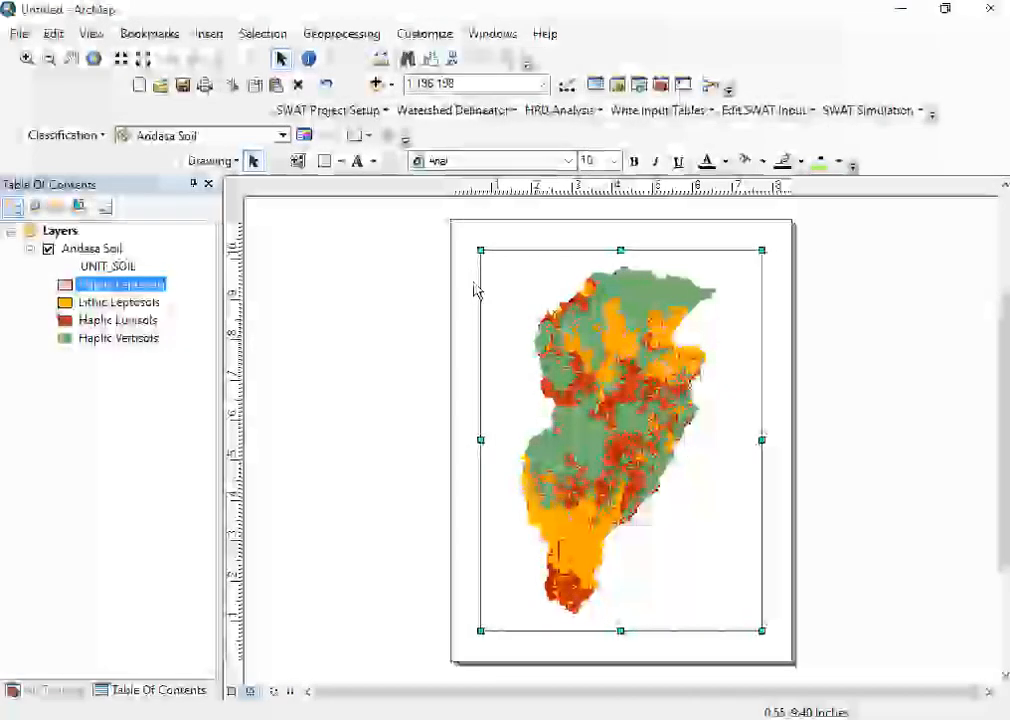
pyautogui.moveTo(476, 246); pyautogui.dragTo(467, 238)
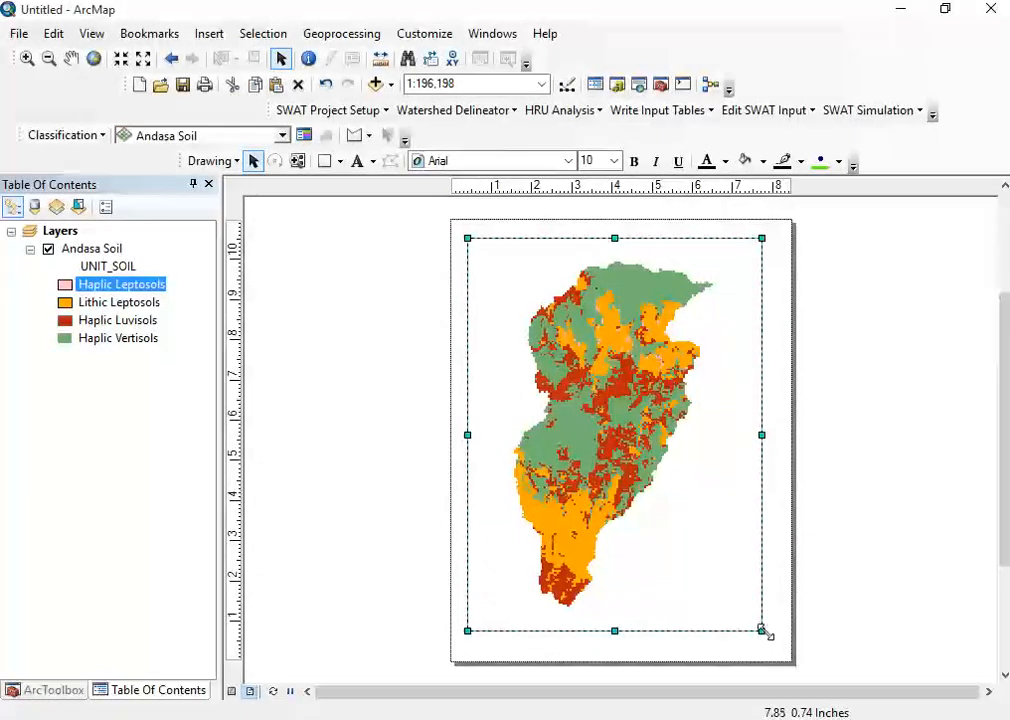
pyautogui.moveTo(762, 631); pyautogui.dragTo(781, 647)
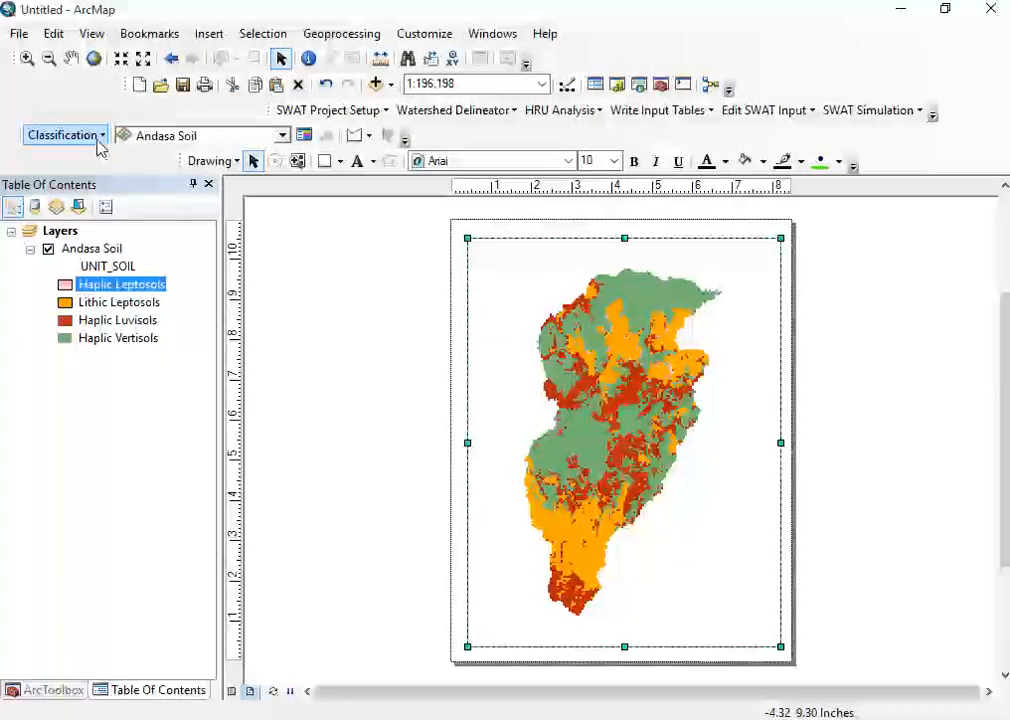
pyautogui.click(94, 61)
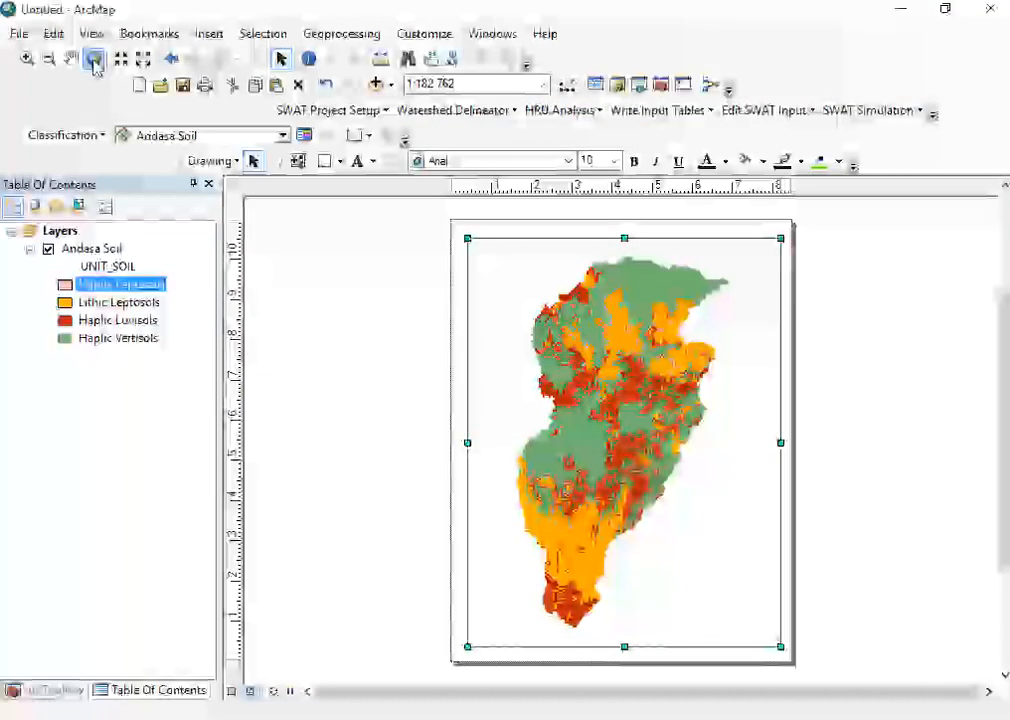
# - Start a new graticule grid for the data frame and set its appearance to Graticule and labels
pyautogui.click(818, 399)
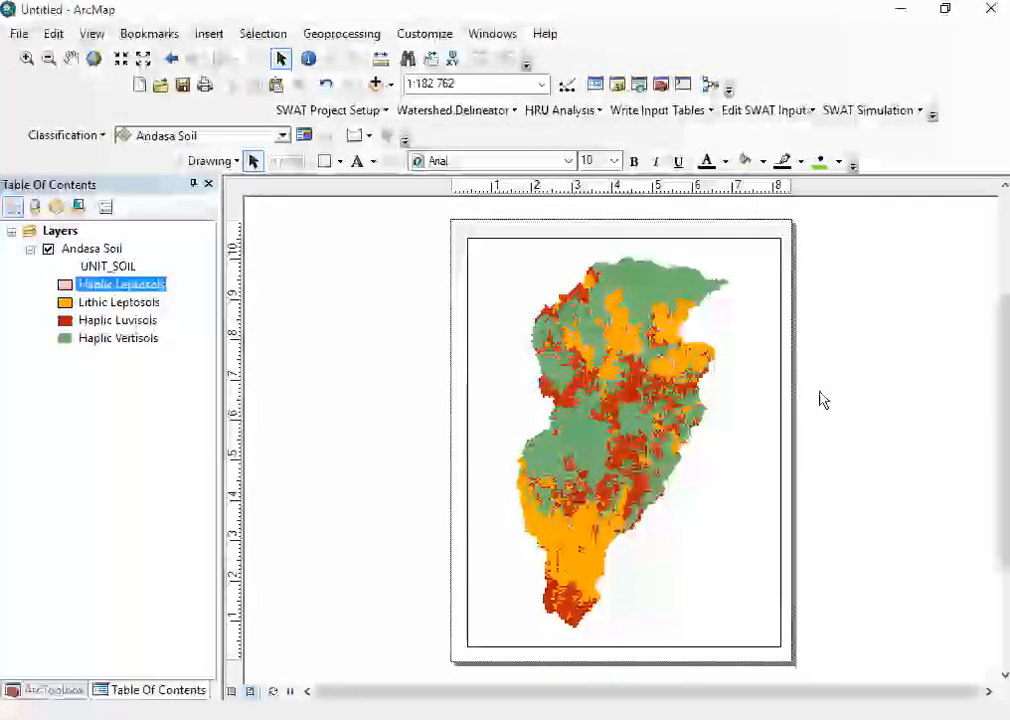
pyautogui.click(778, 415)
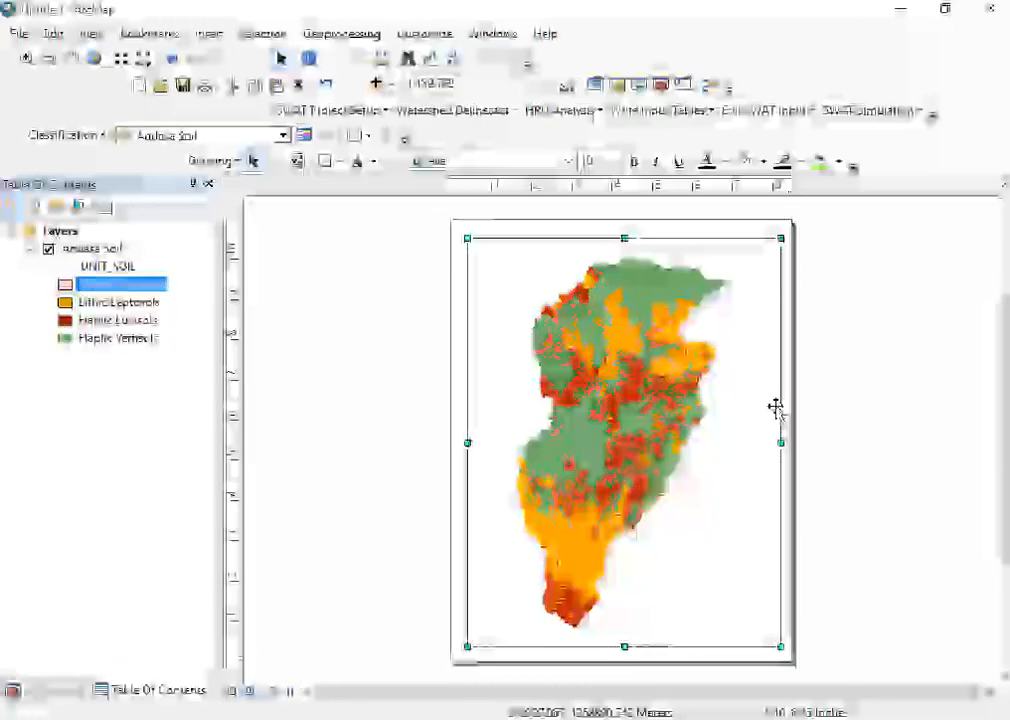
pyautogui.rightClick(776, 407)
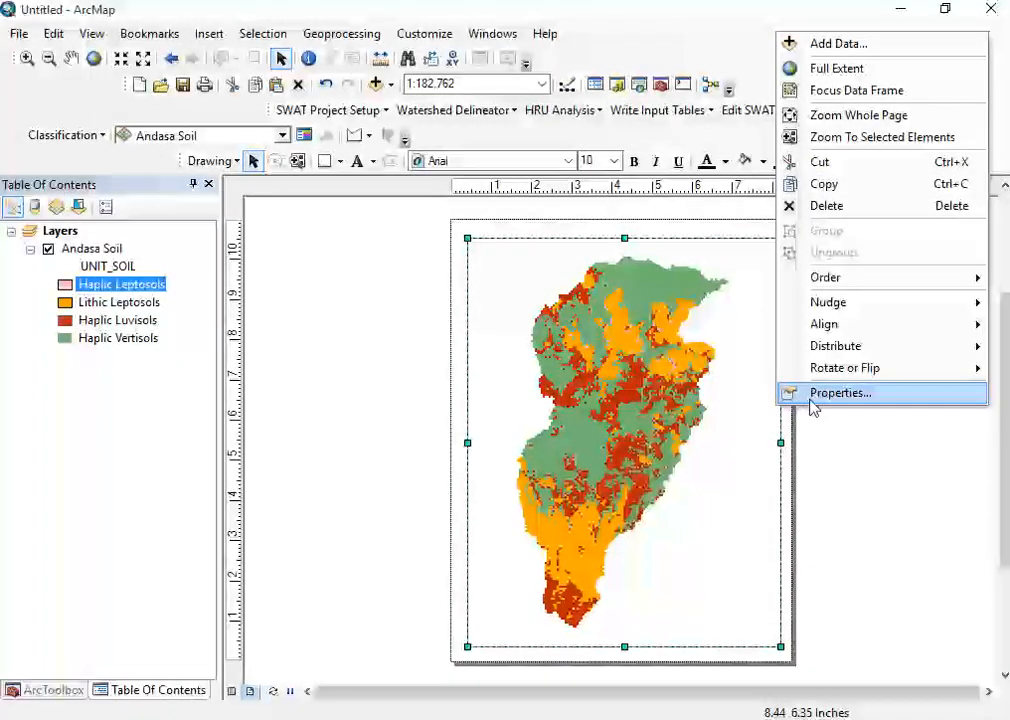
pyautogui.click(812, 398)
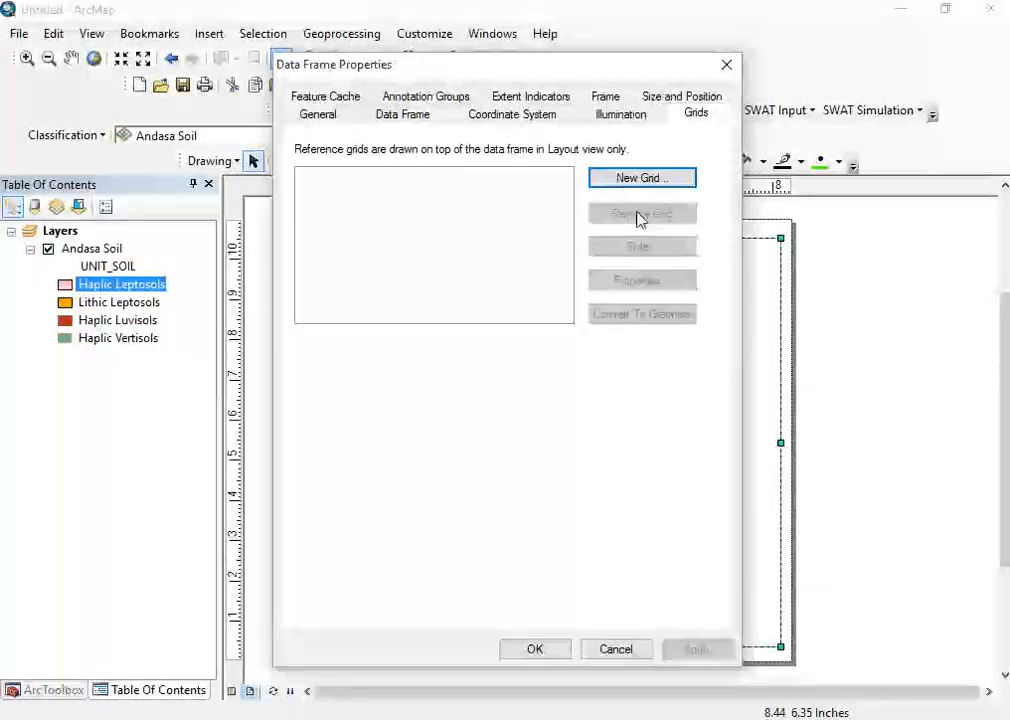
pyautogui.click(620, 180)
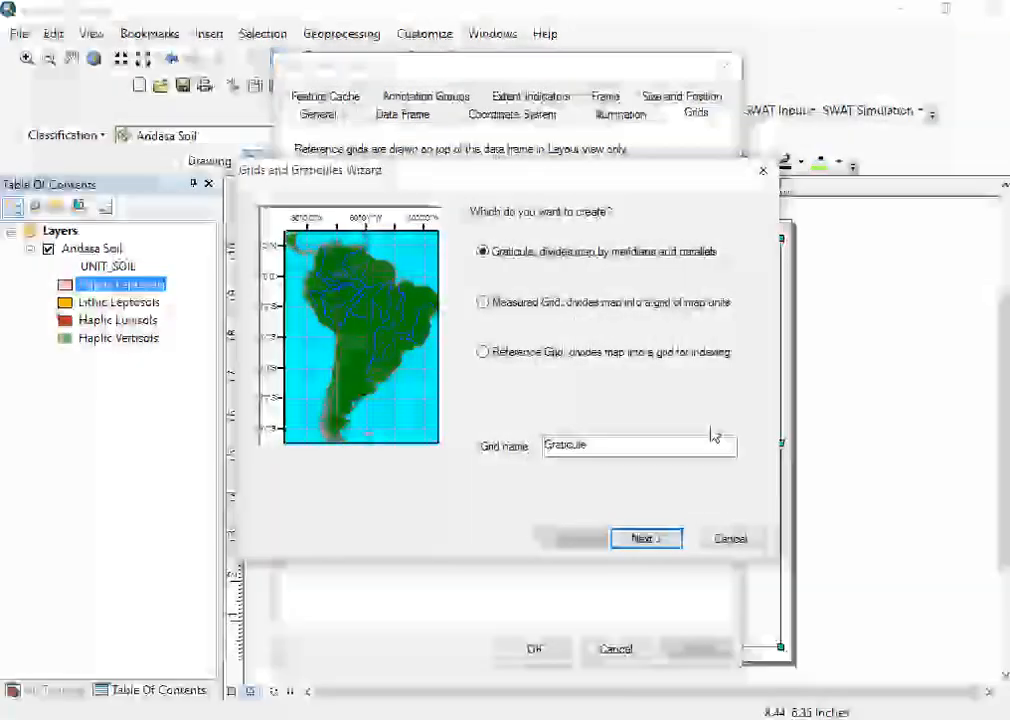
pyautogui.click(640, 540)
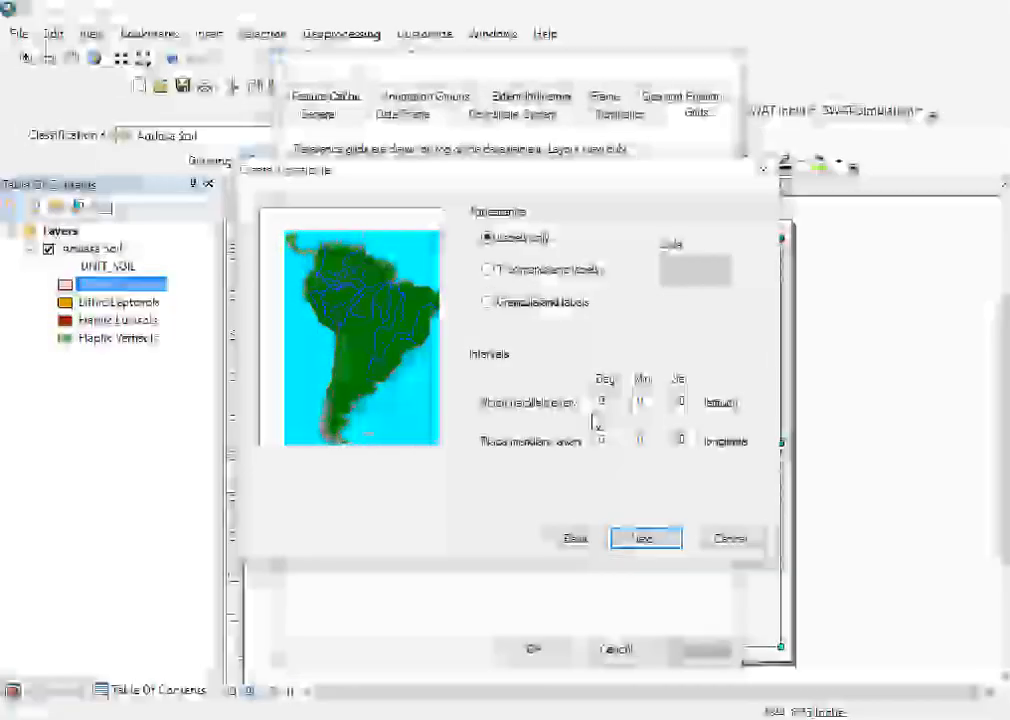
pyautogui.click(489, 274)
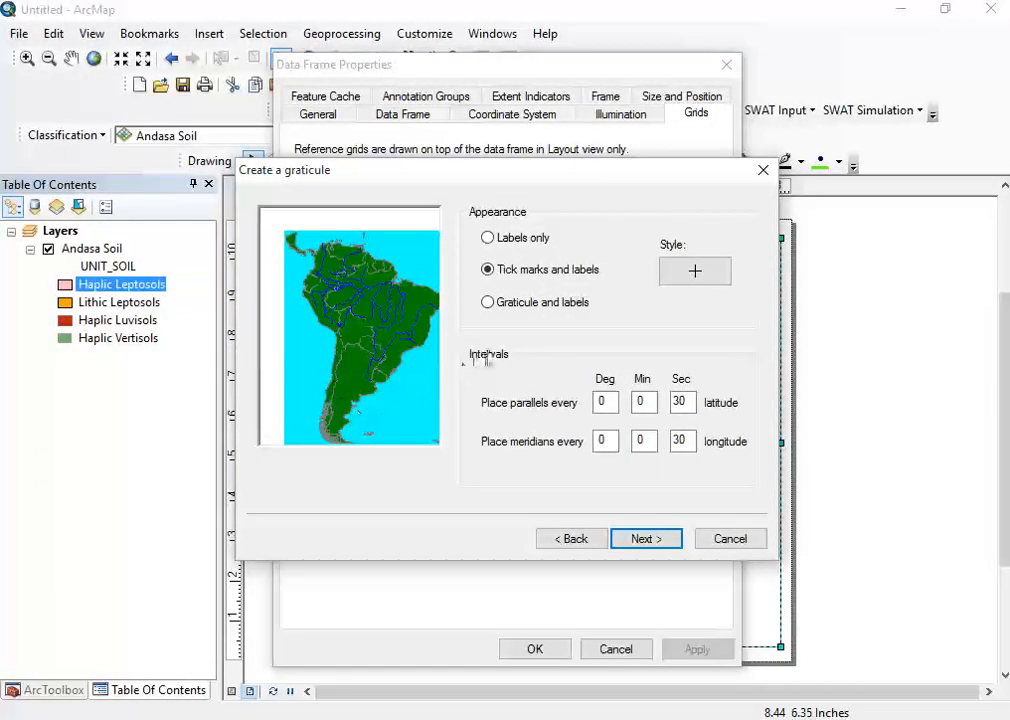
pyautogui.click(490, 307)
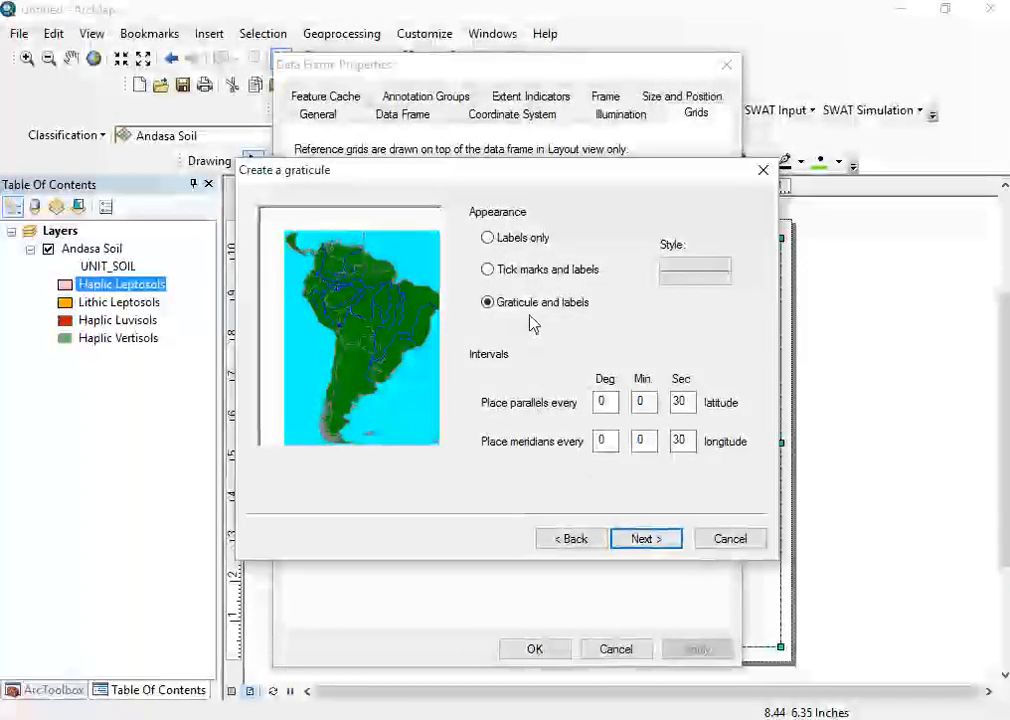
pyautogui.click(640, 541)
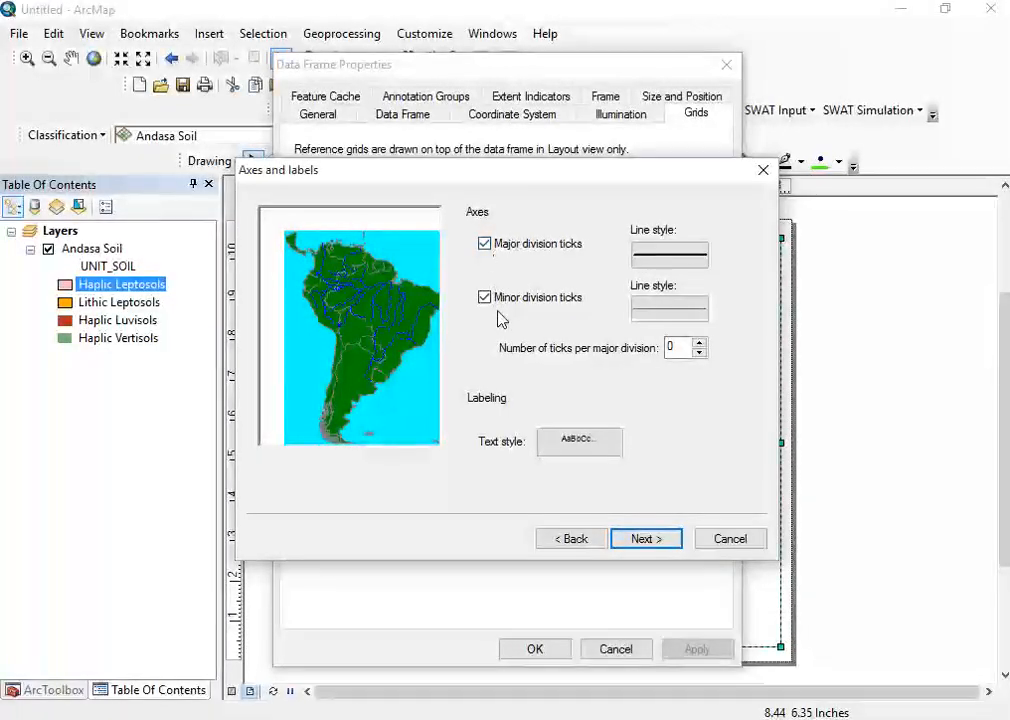
# - Set the graticule label text style to Times New Roman, size 12
pyautogui.click(655, 257)
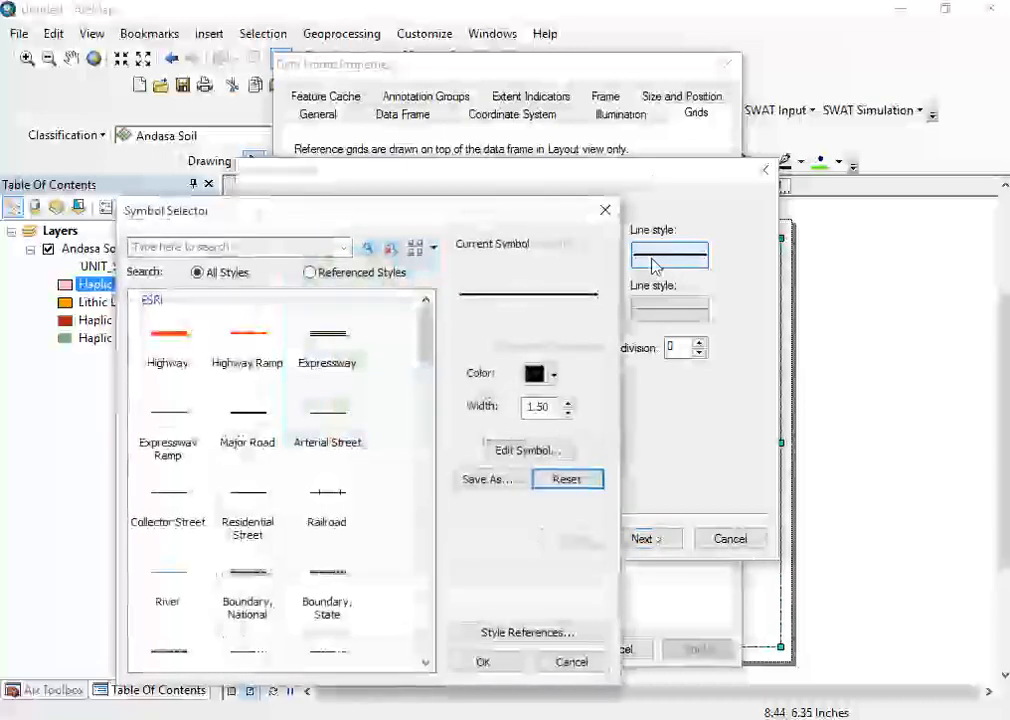
pyautogui.click(605, 210)
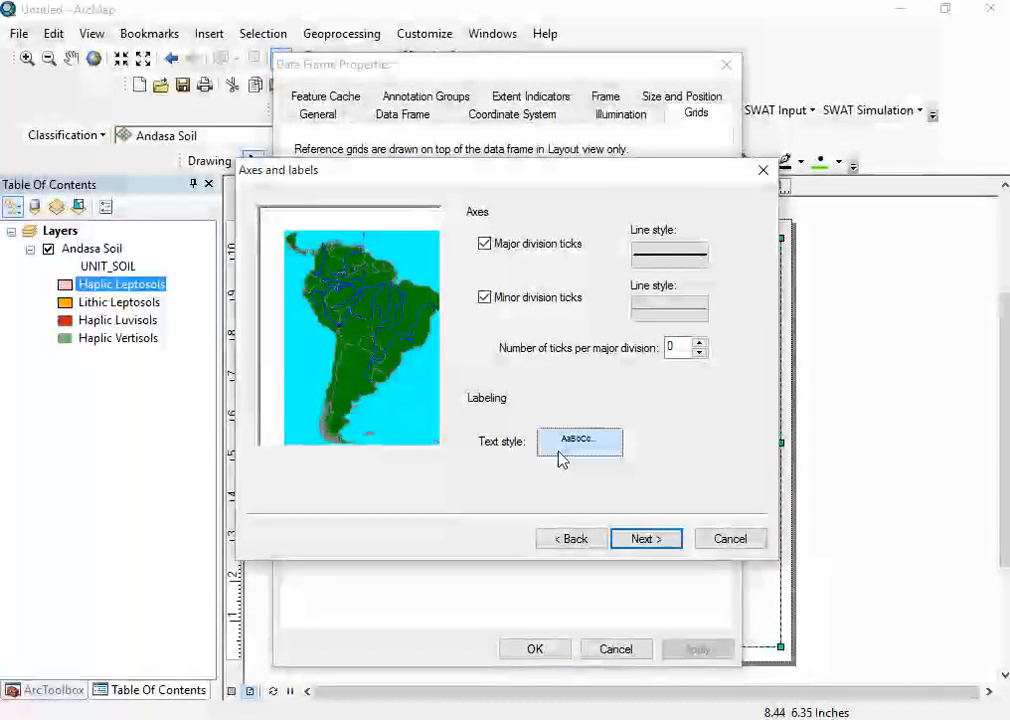
pyautogui.click(560, 450)
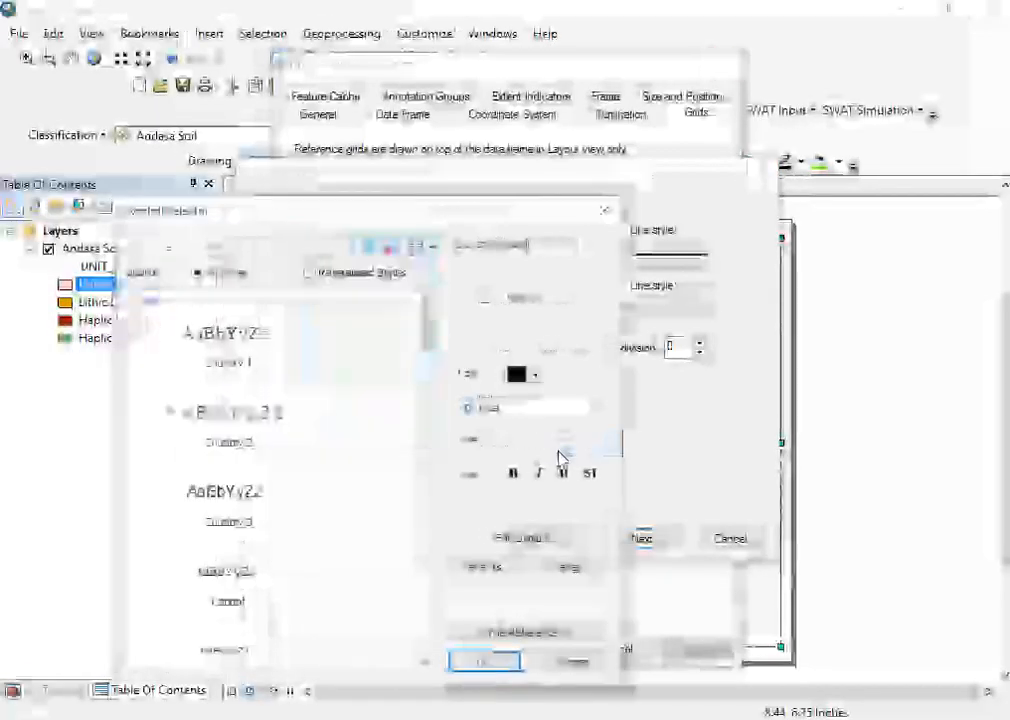
pyautogui.click(594, 408)
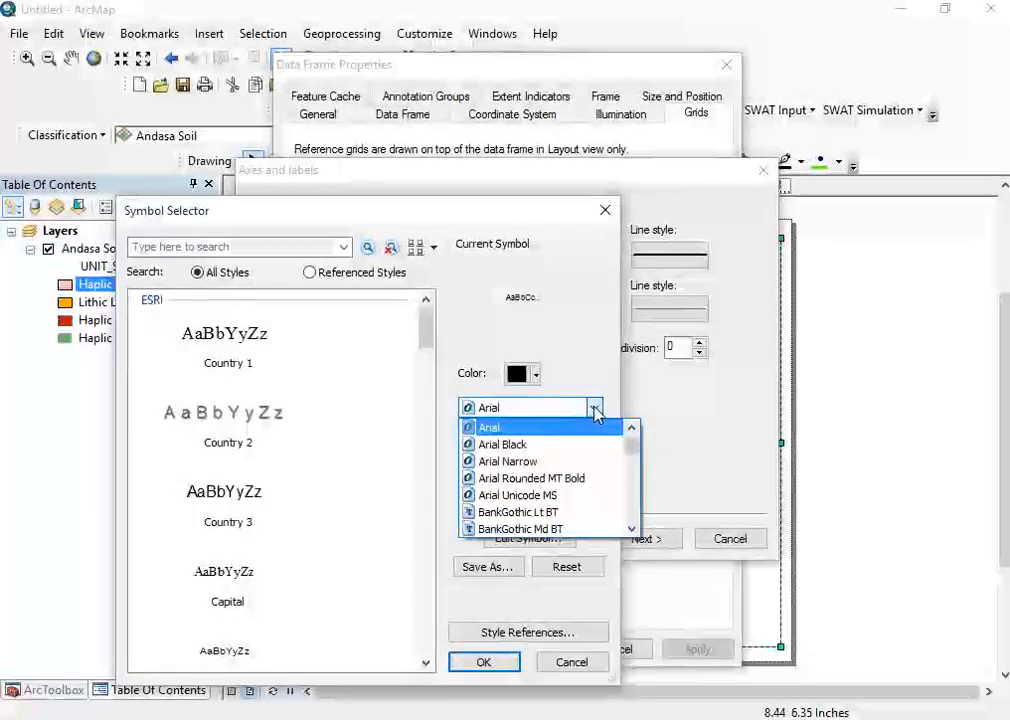
pyautogui.write('ti')
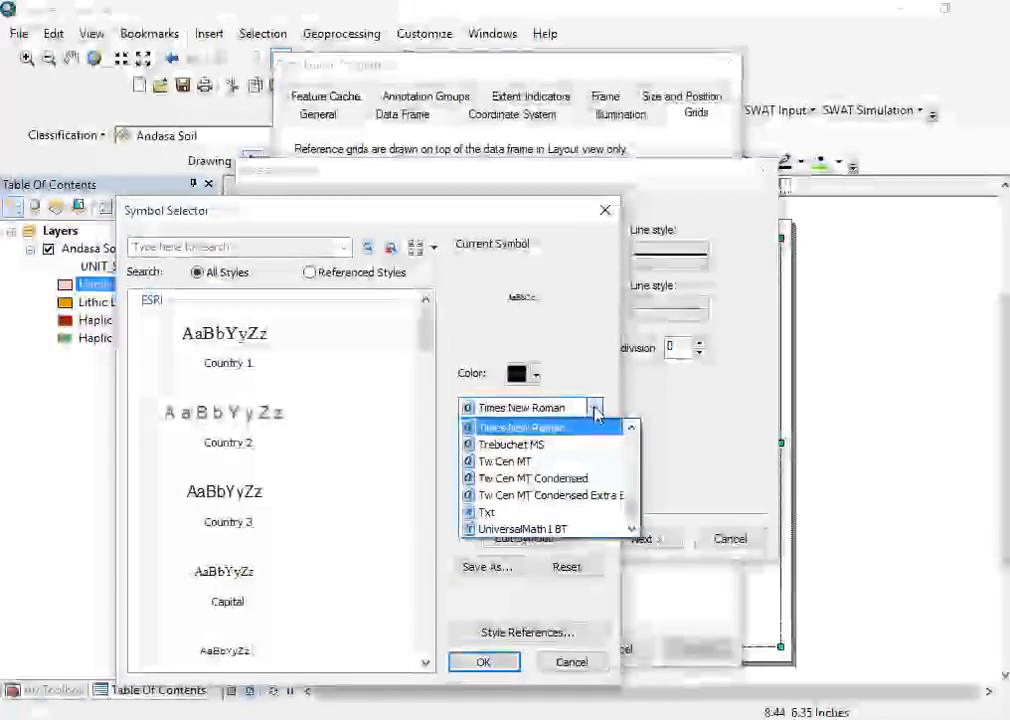
pyautogui.click(589, 428)
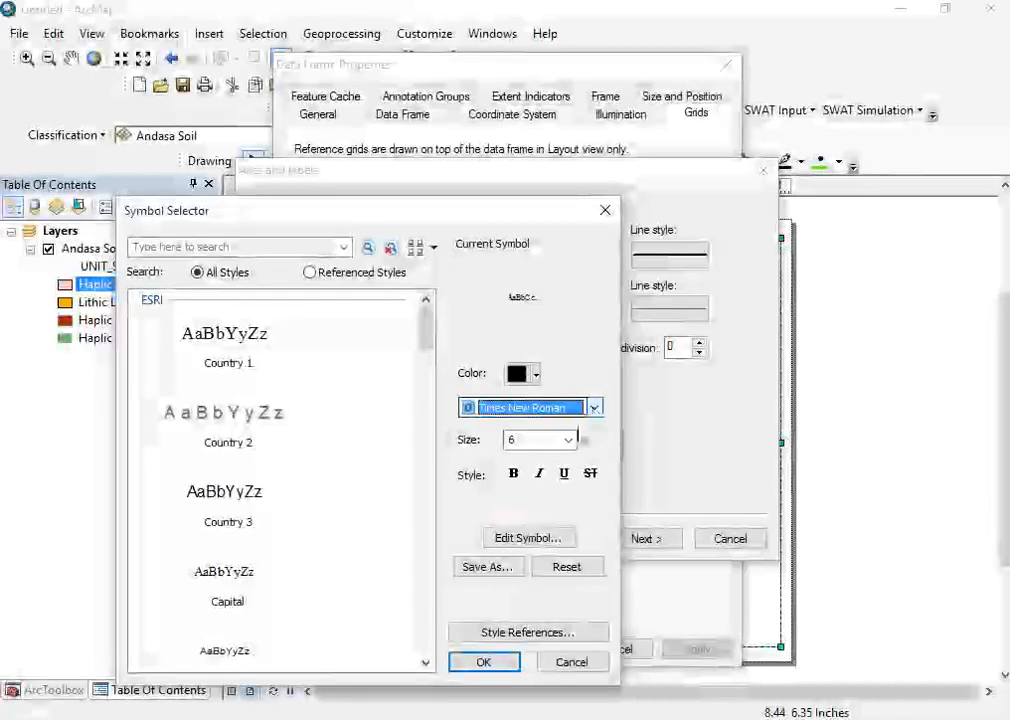
pyautogui.click(568, 440)
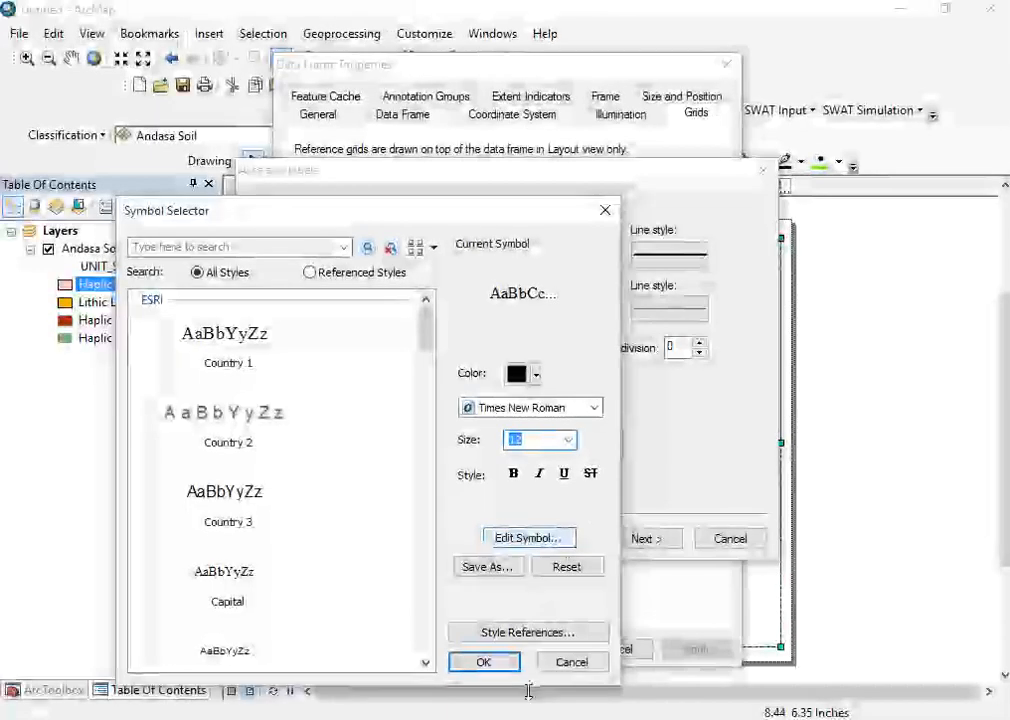
pyautogui.click(510, 668)
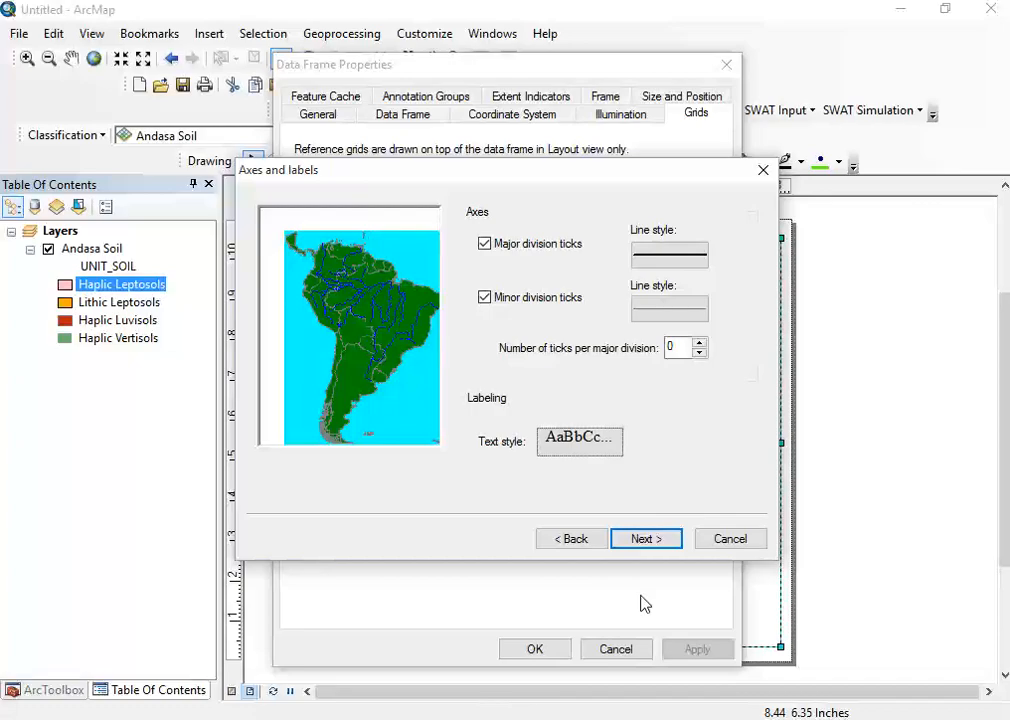
# - Finish the graticule with the default border and storage options and apply it to the data frame
pyautogui.click(645, 539)
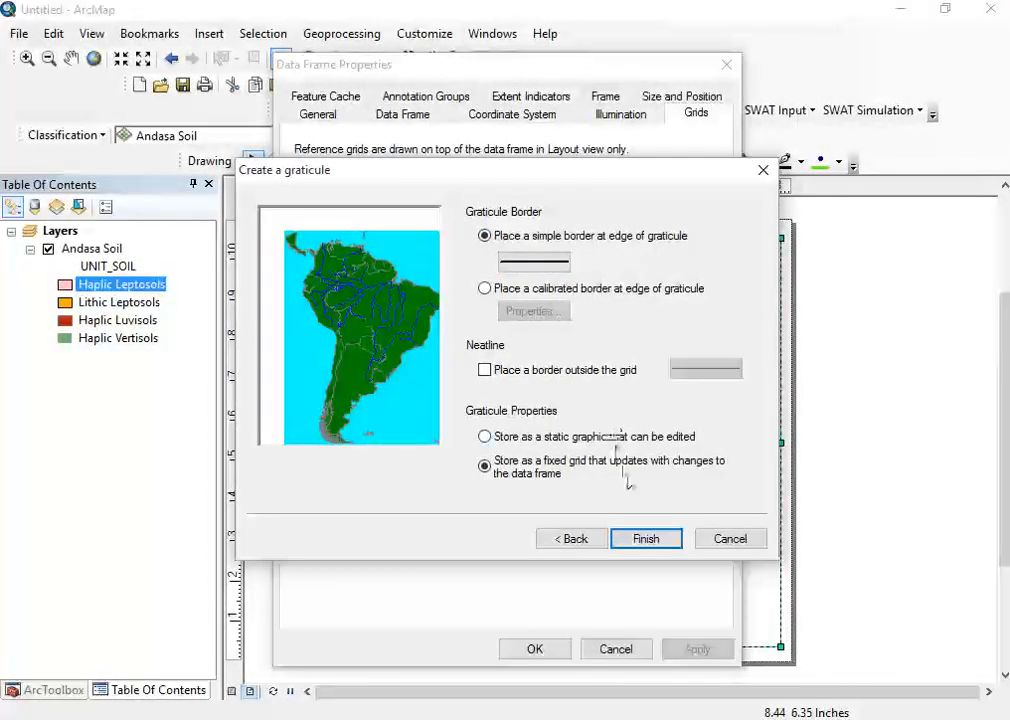
pyautogui.click(655, 541)
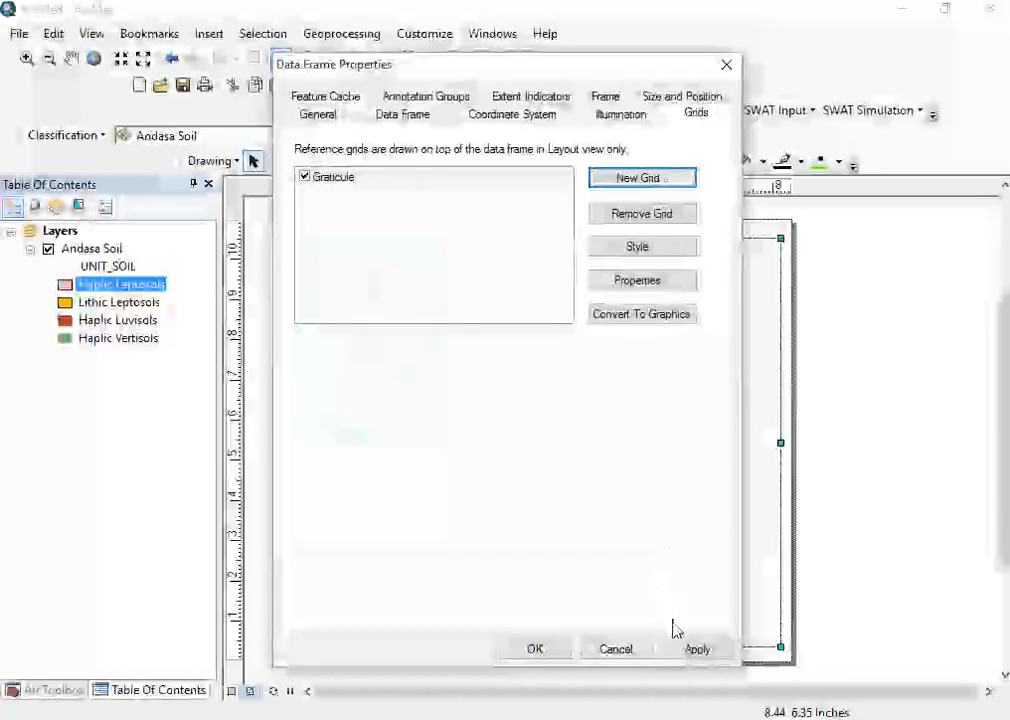
pyautogui.click(682, 652)
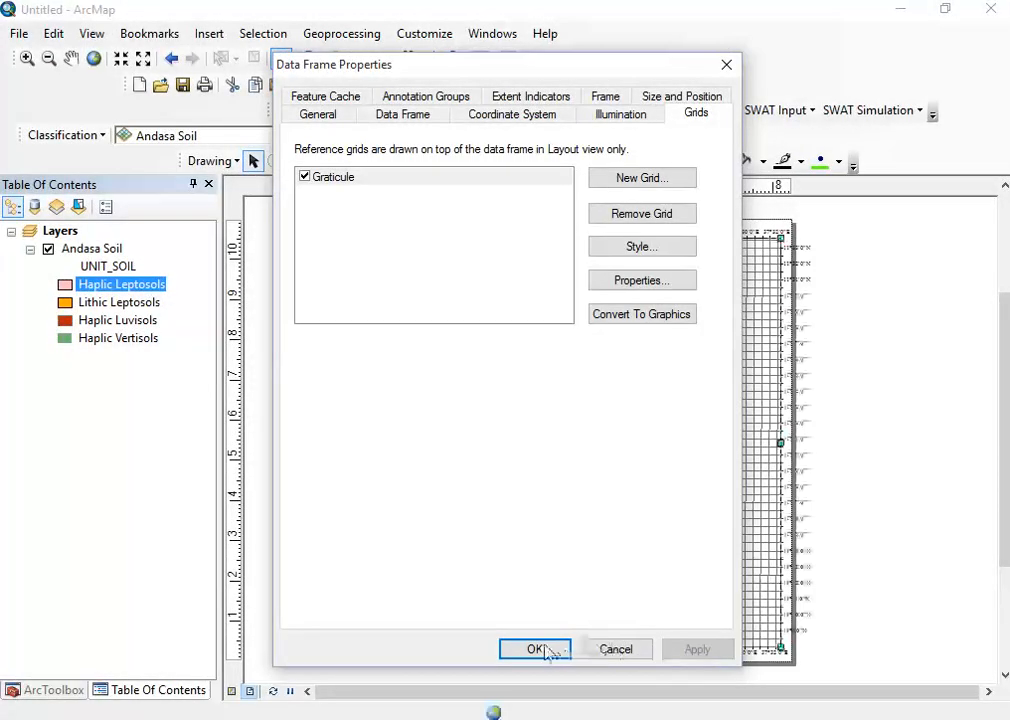
pyautogui.click(543, 651)
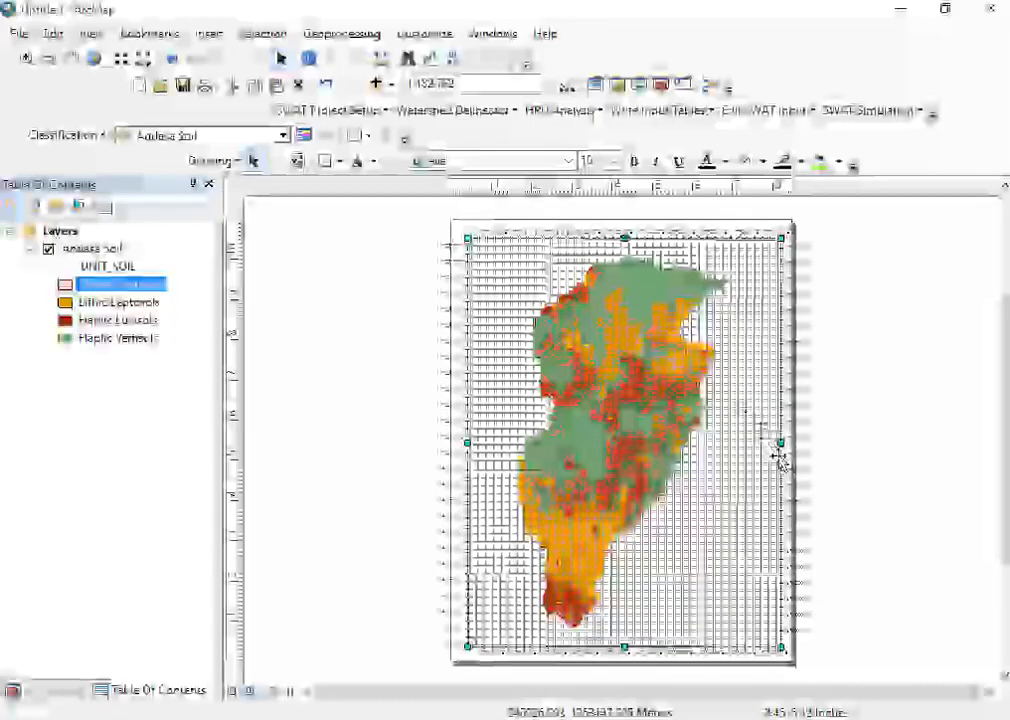
# - Review the graticule's axes and interior label settings and make its left and right labels vertical
pyautogui.rightClick(779, 457)
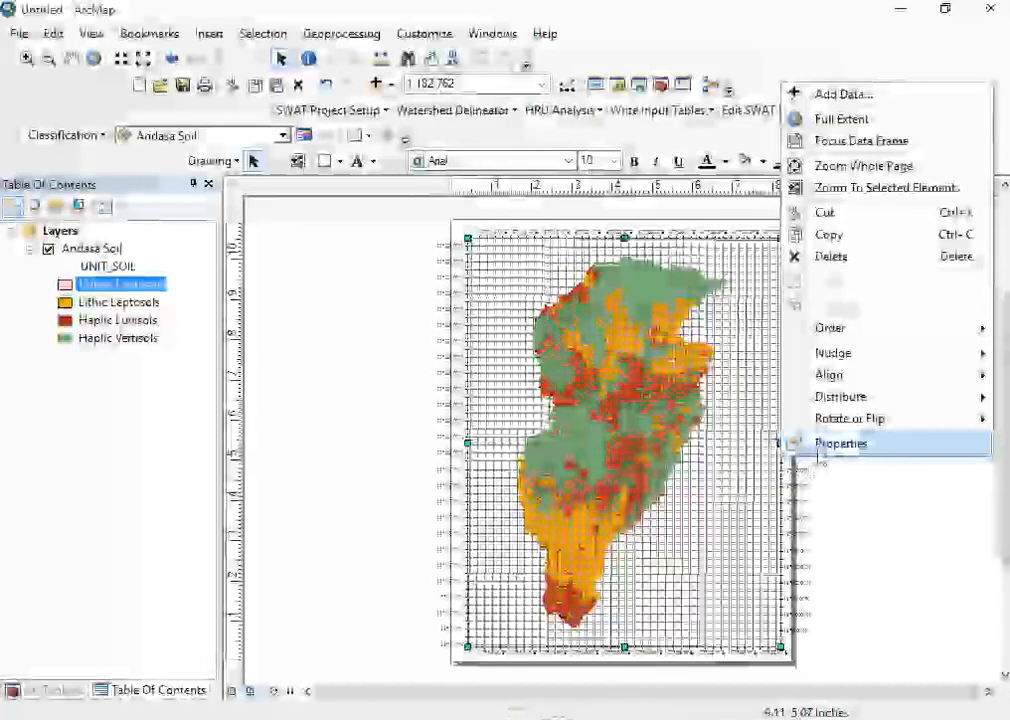
pyautogui.click(820, 446)
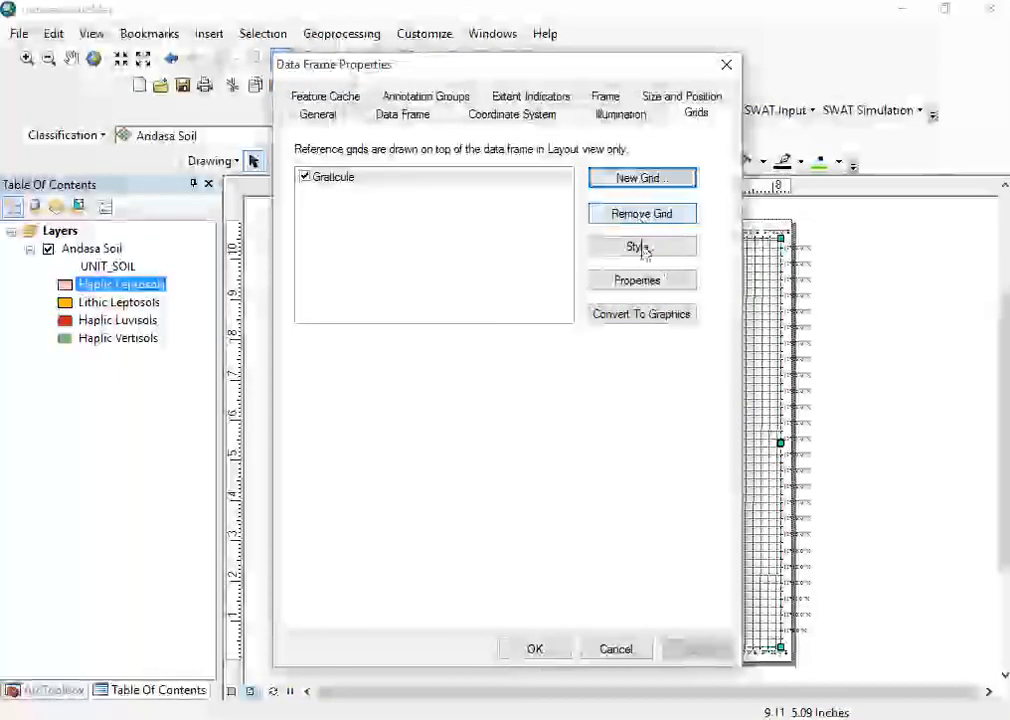
pyautogui.click(636, 284)
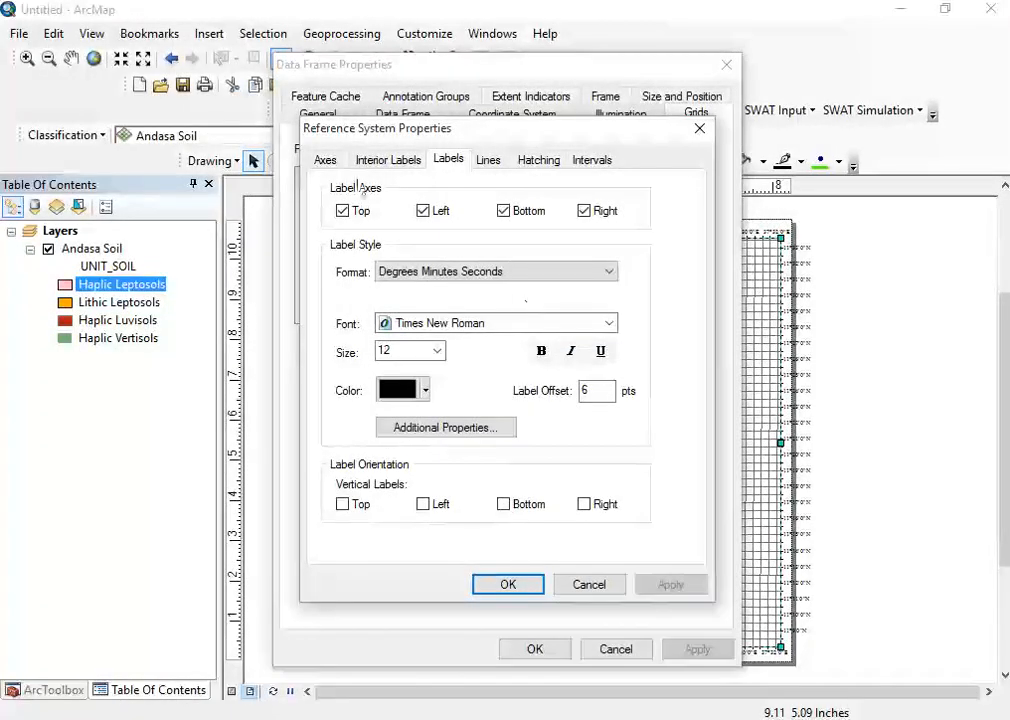
pyautogui.click(326, 161)
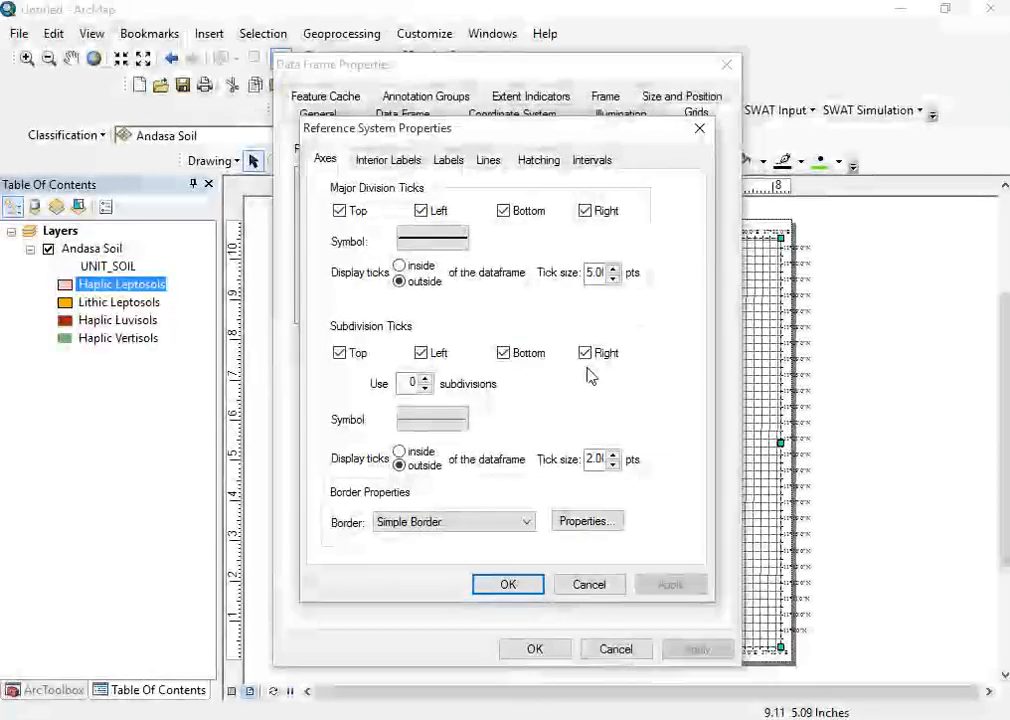
pyautogui.click(388, 160)
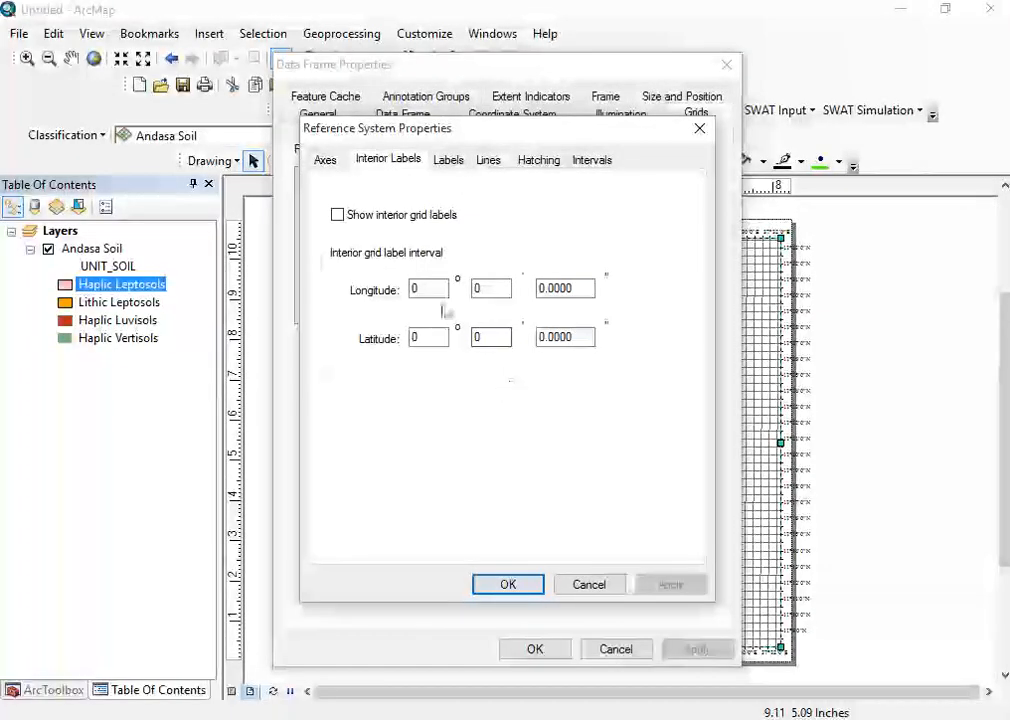
pyautogui.click(449, 162)
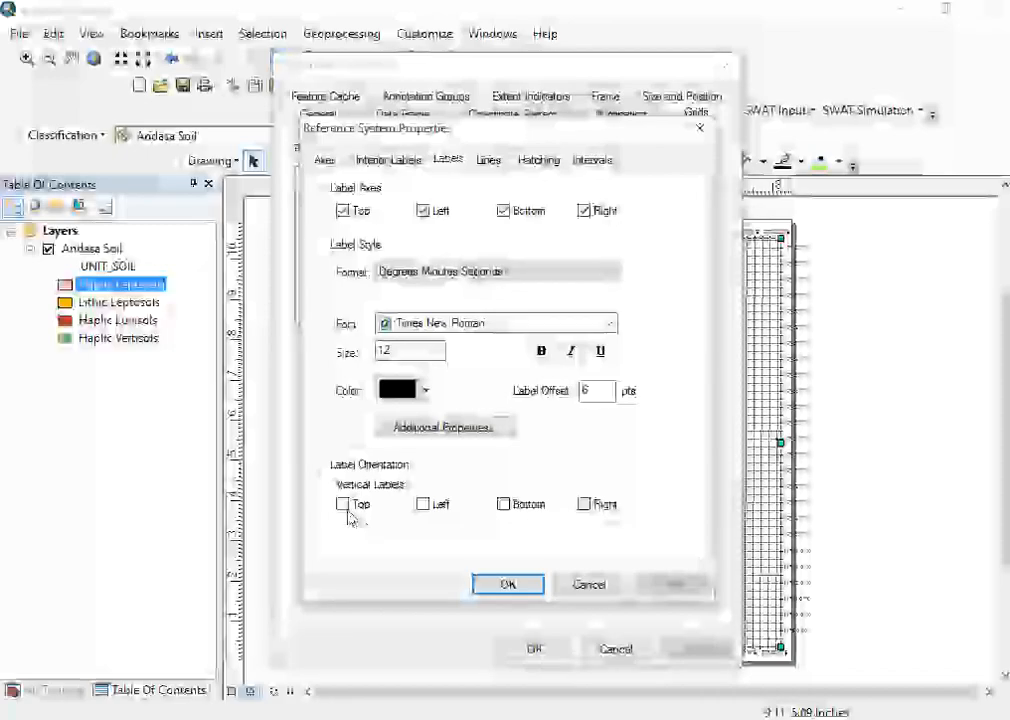
pyautogui.click(424, 505)
pyautogui.click(585, 505)
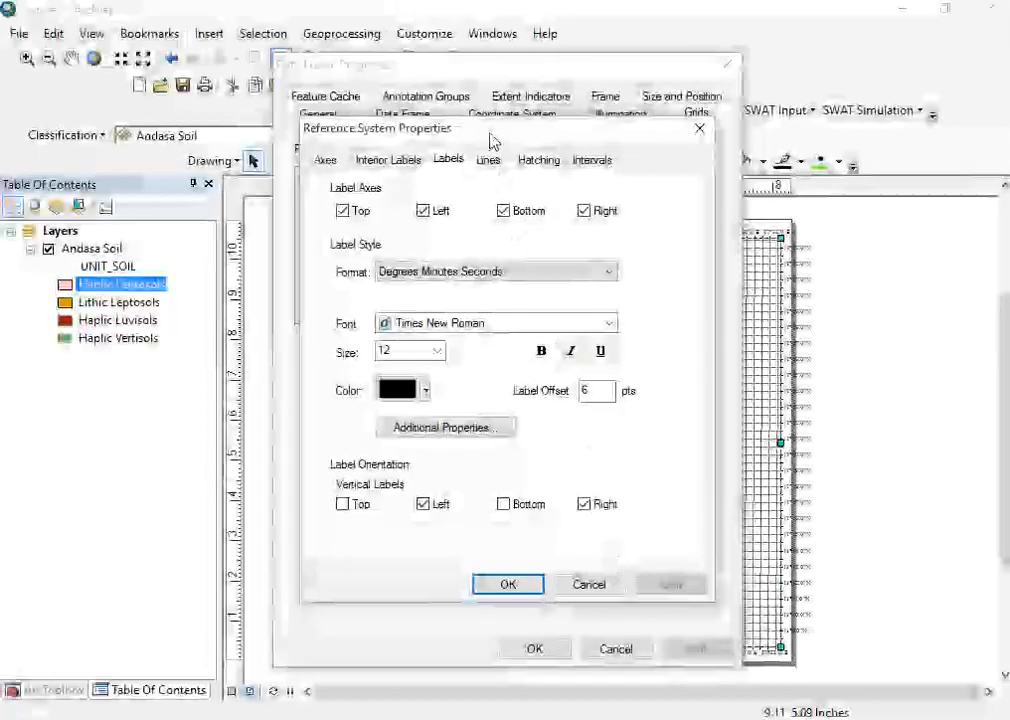
# - Set the graticule to show neither lines nor ticks inside the map
pyautogui.click(488, 161)
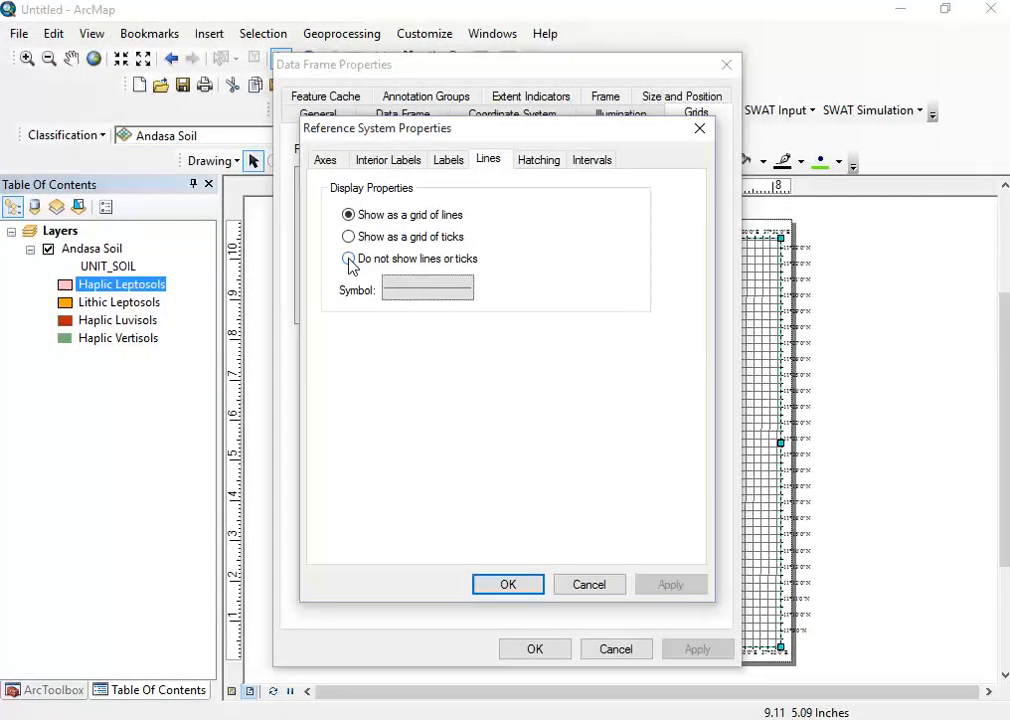
pyautogui.click(349, 259)
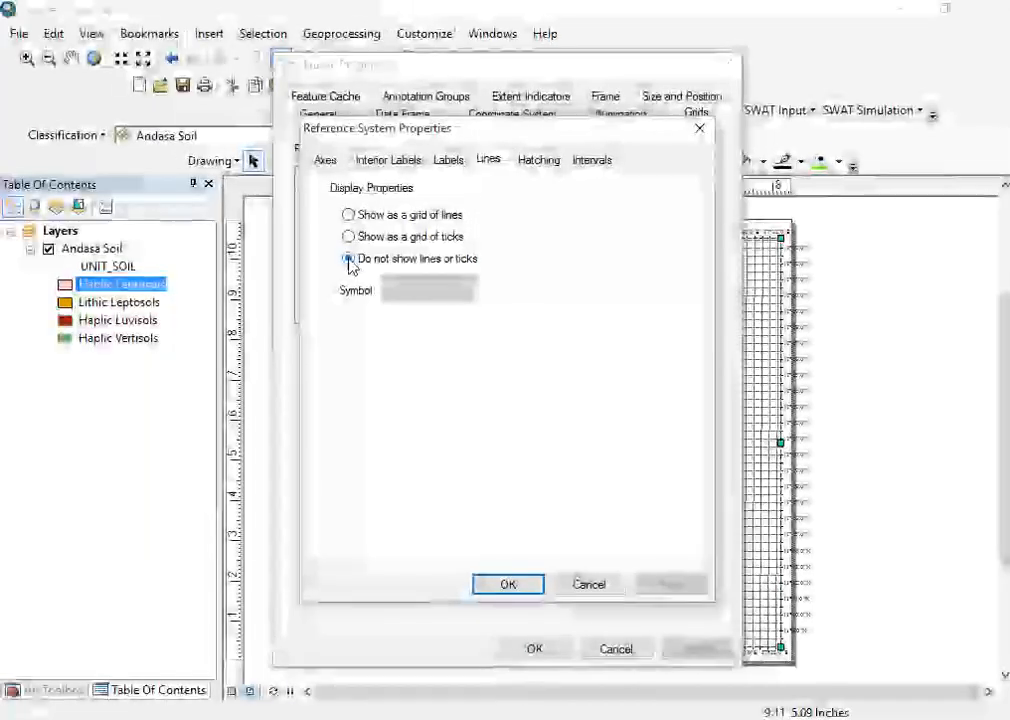
pyautogui.click(543, 164)
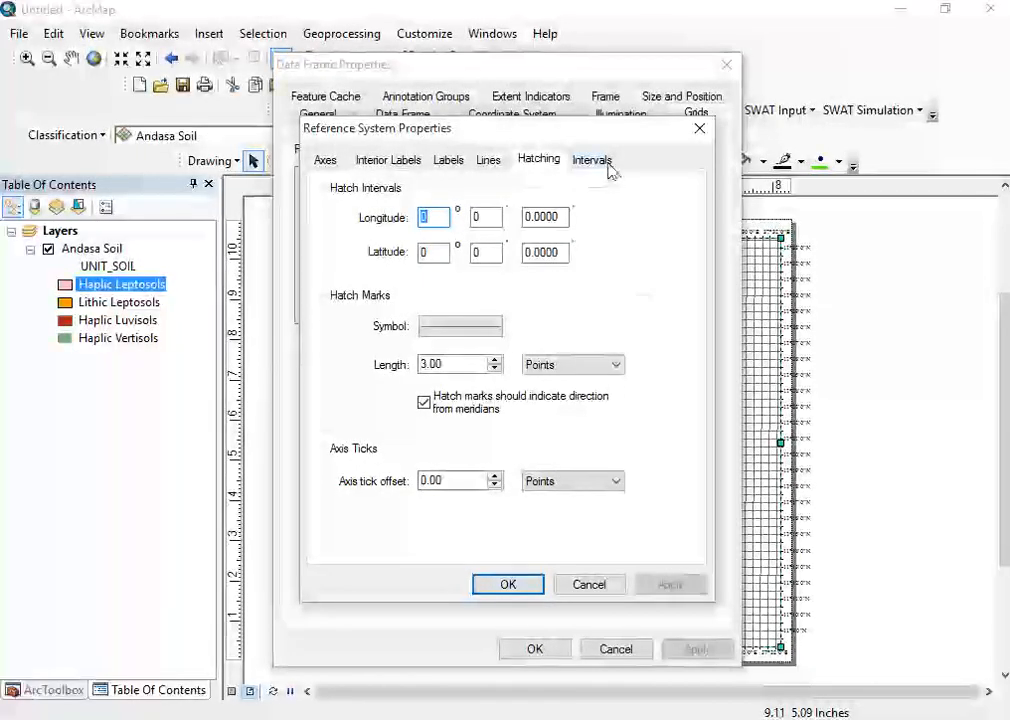
# - Set the graticule's X and Y axis intervals to 30 minutes each
pyautogui.click(590, 165)
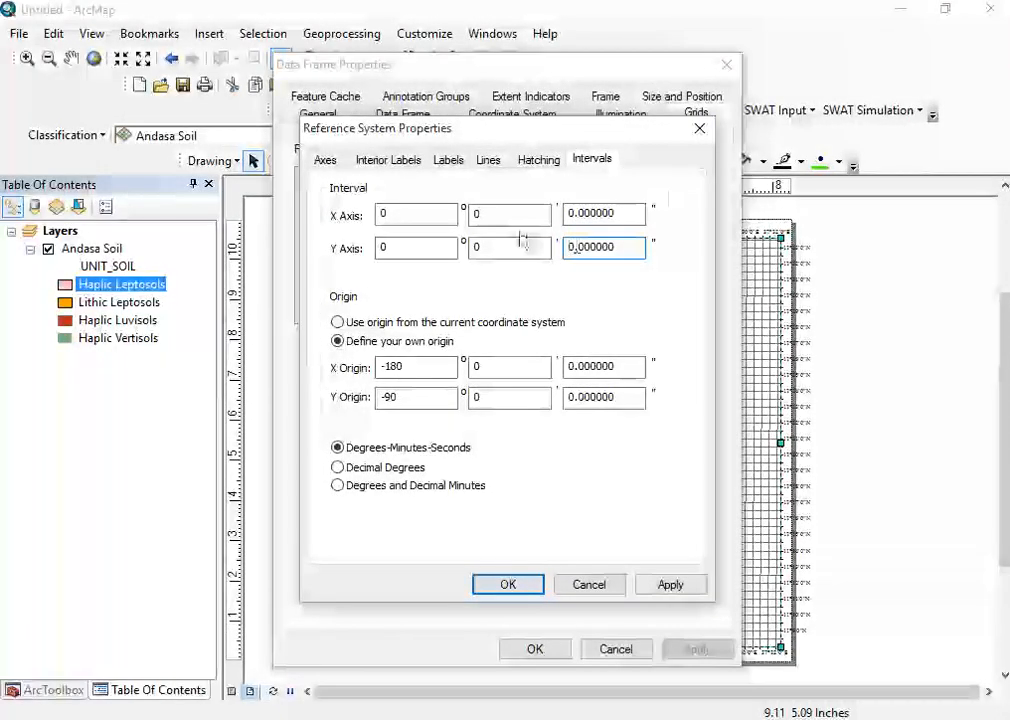
pyautogui.click(494, 215)
pyautogui.press('BackSpace')
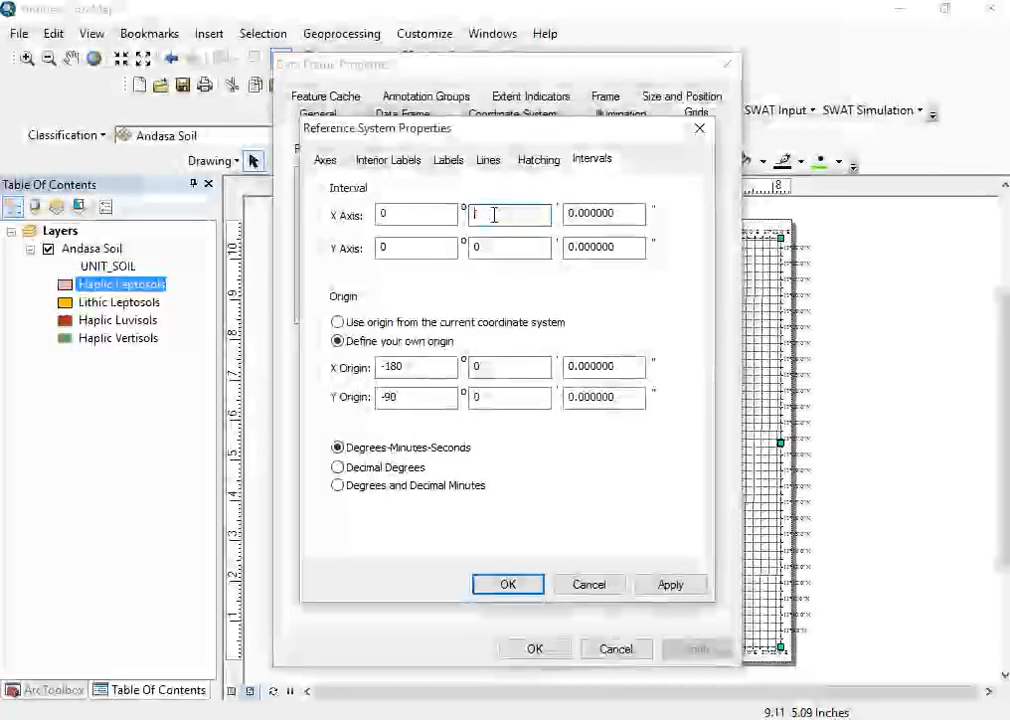
pyautogui.write('30')
pyautogui.click(500, 248)
pyautogui.press('BackSpace')
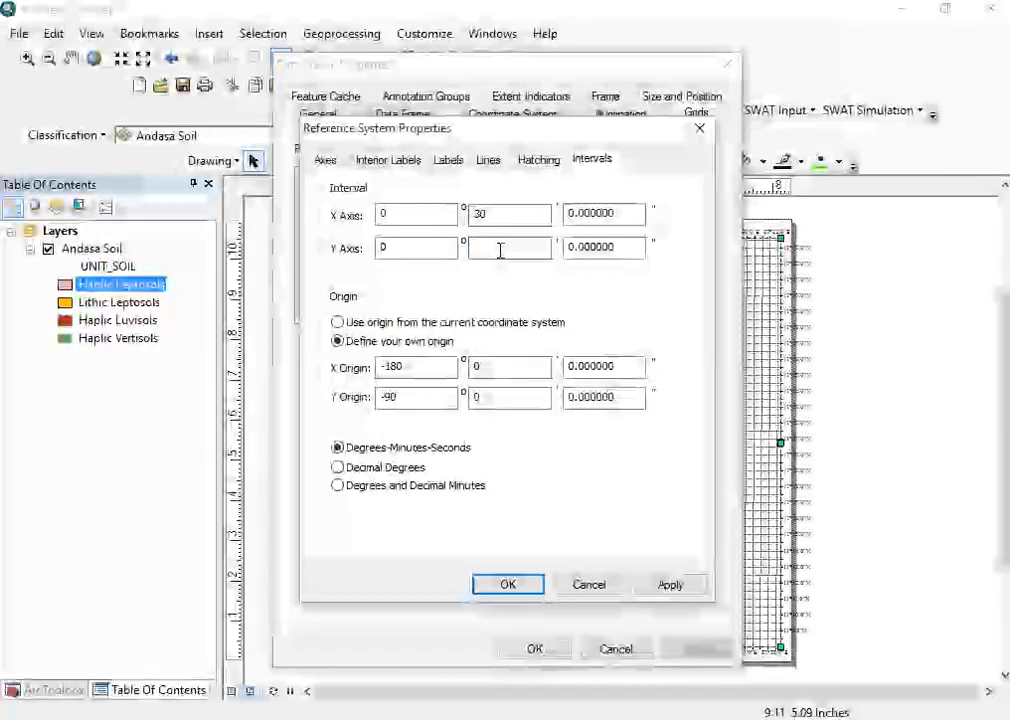
pyautogui.write('30')
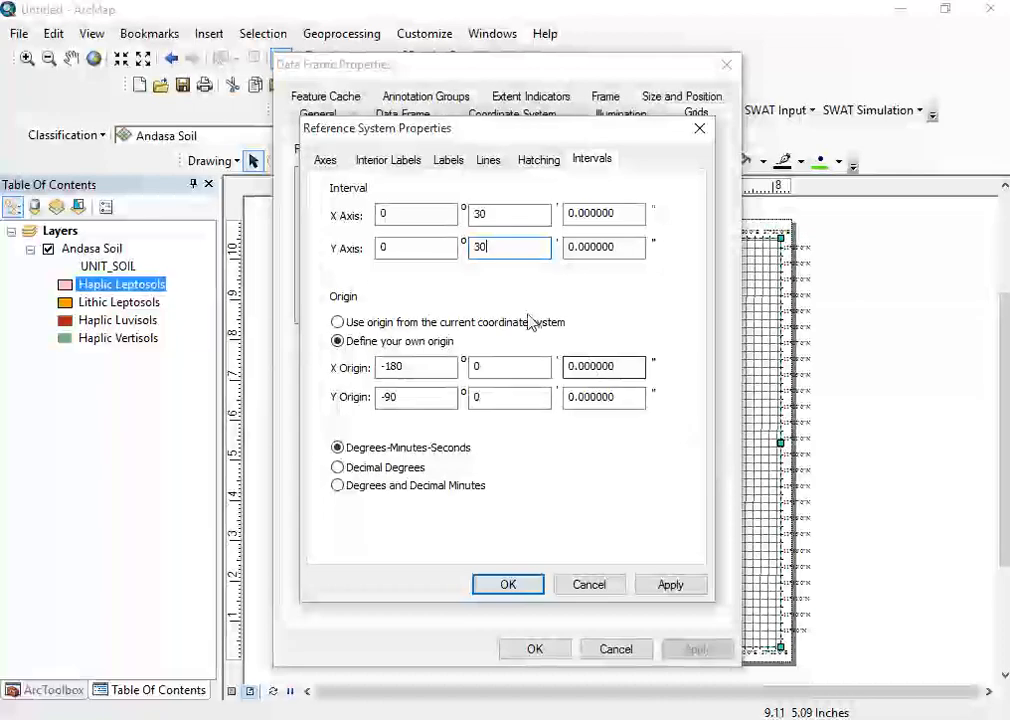
# - Apply the edited graticule settings to the data frame and close its properties
pyautogui.click(670, 584)
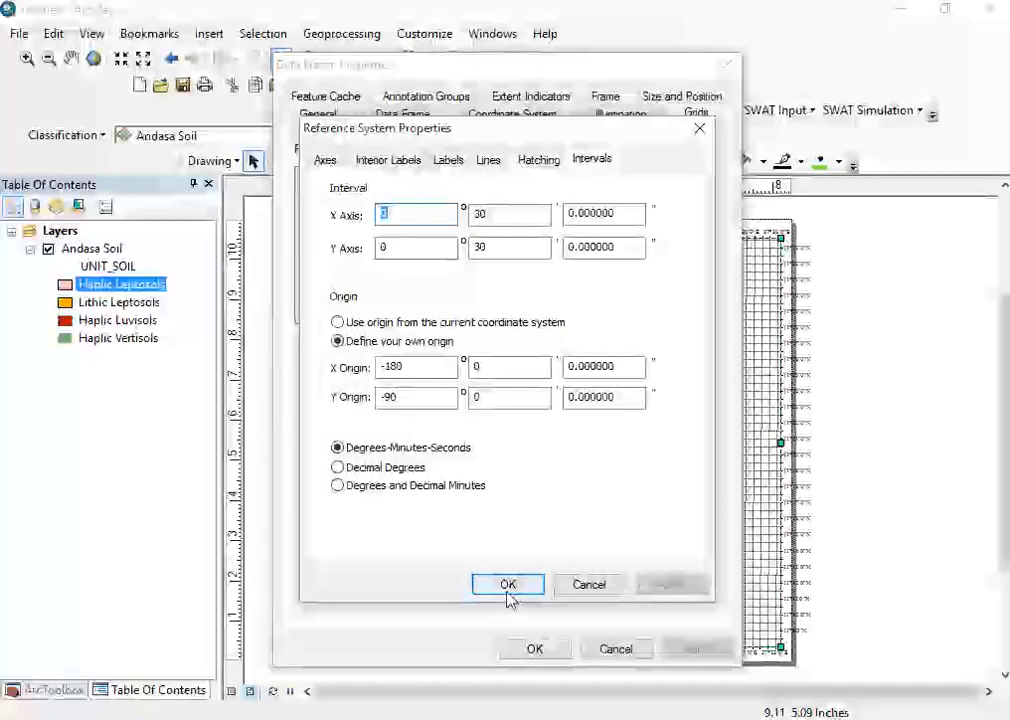
pyautogui.click(508, 584)
pyautogui.click(688, 658)
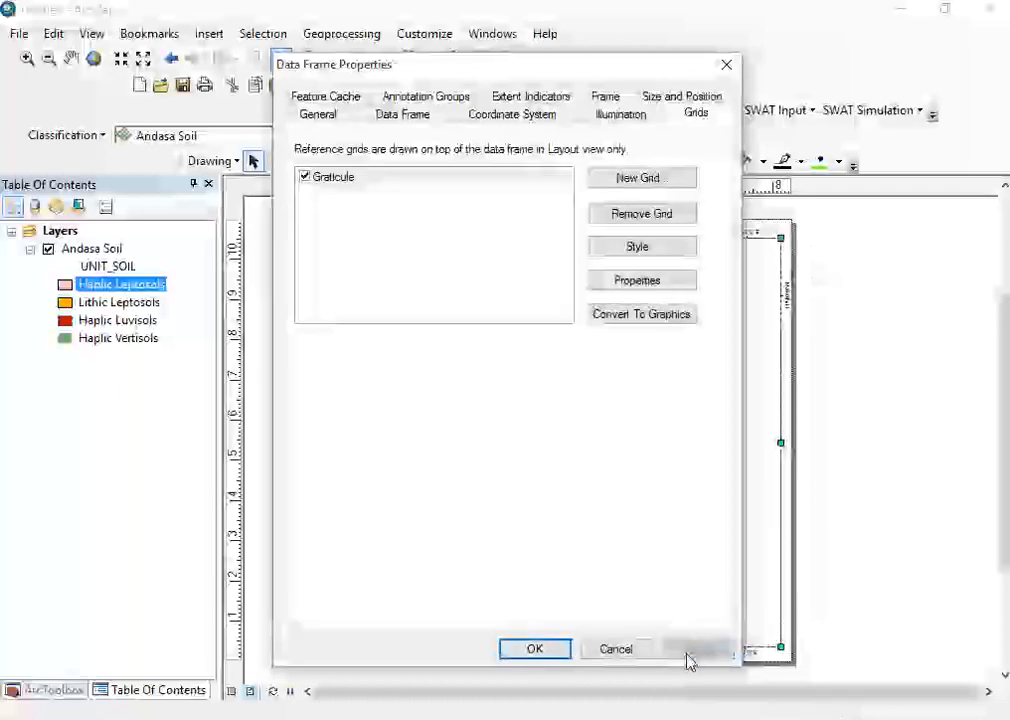
pyautogui.click(561, 650)
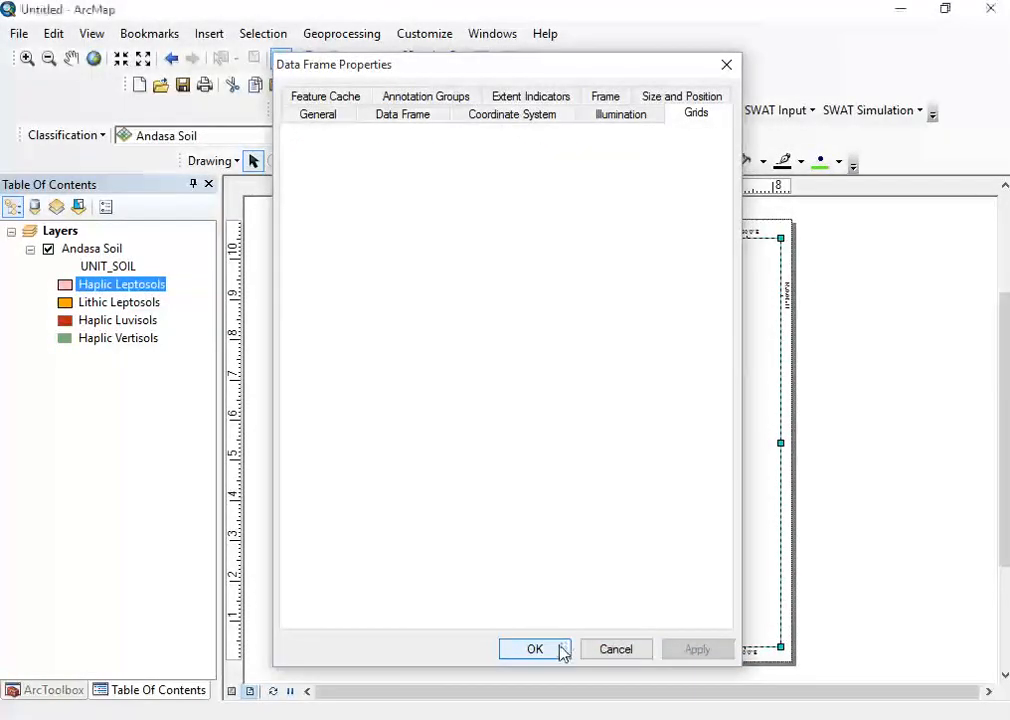
pyautogui.click(893, 462)
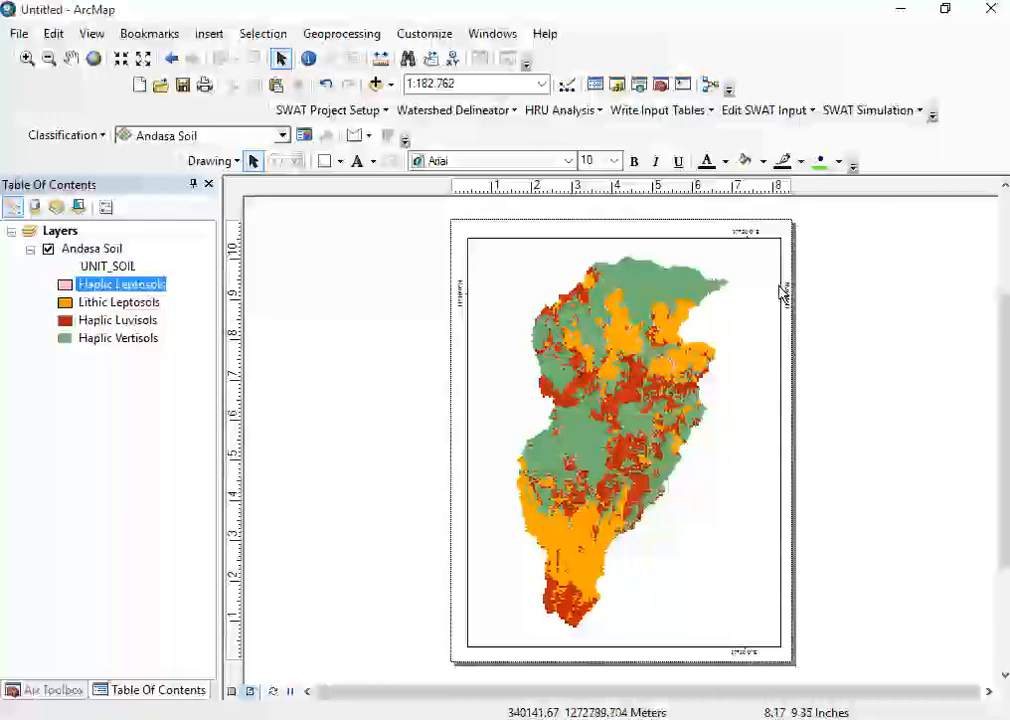
# - Reopen the graticule's properties and set its X and Y axis intervals to 10 minutes each
pyautogui.click(781, 291)
pyautogui.rightClick(779, 289)
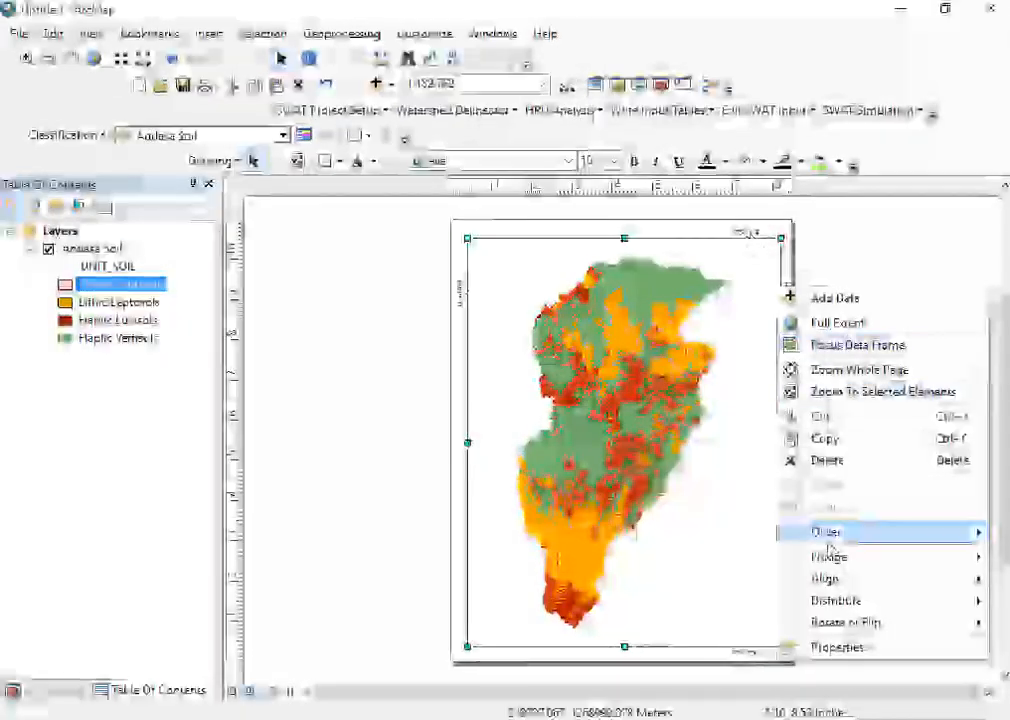
pyautogui.click(833, 648)
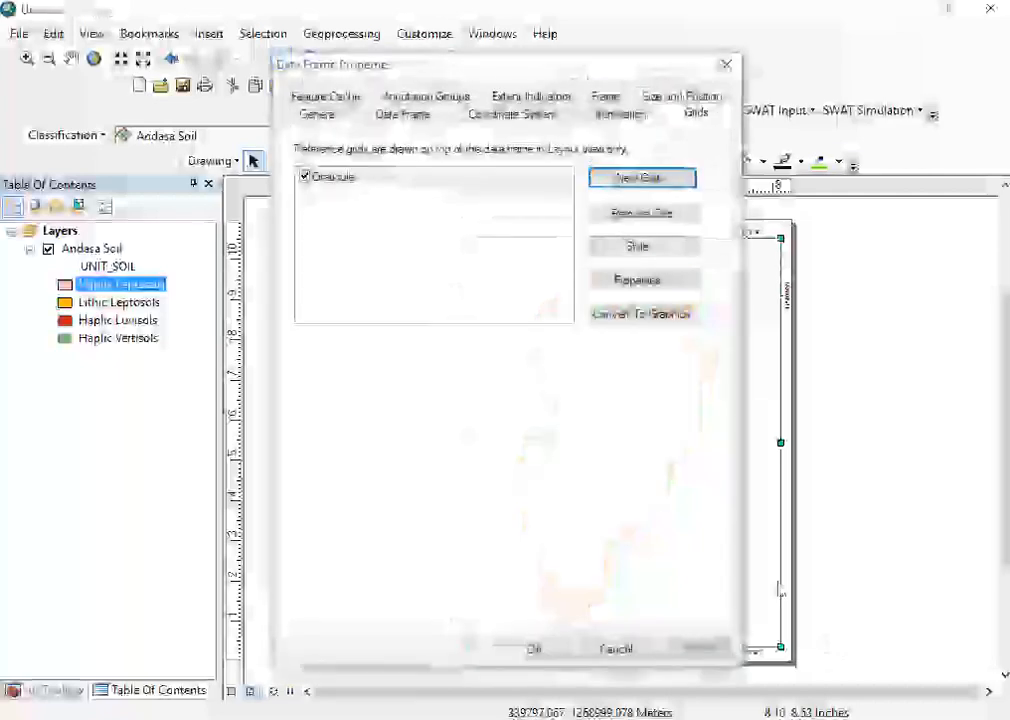
pyautogui.click(613, 284)
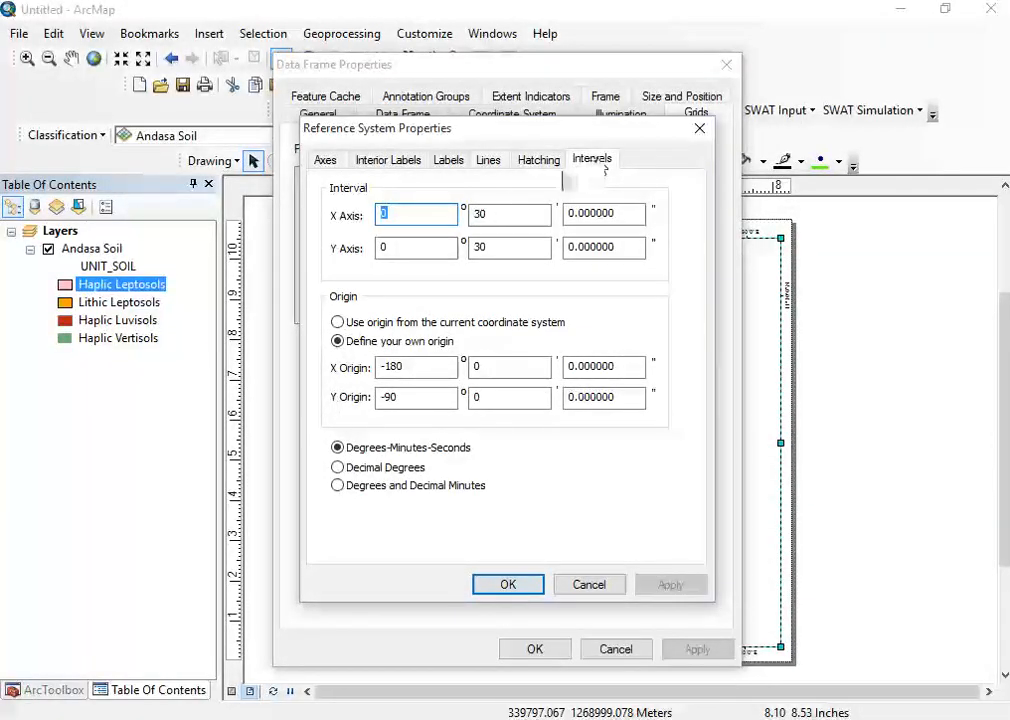
pyautogui.click(481, 215)
pyautogui.write('10')
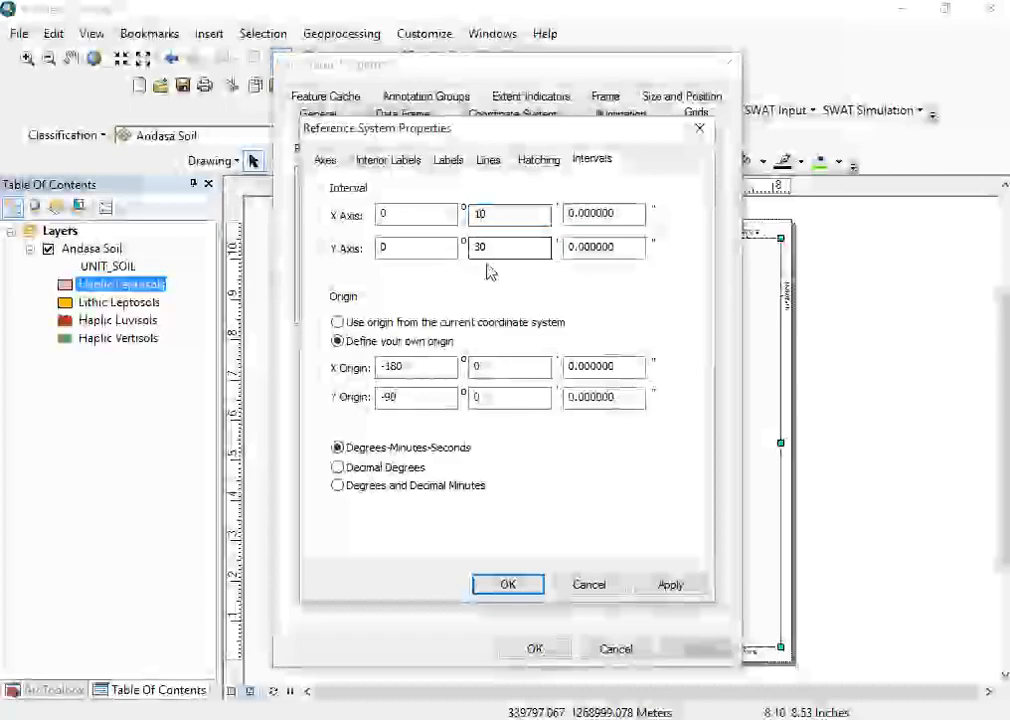
pyautogui.click(480, 247)
pyautogui.press('BackSpace')
pyautogui.write('1')
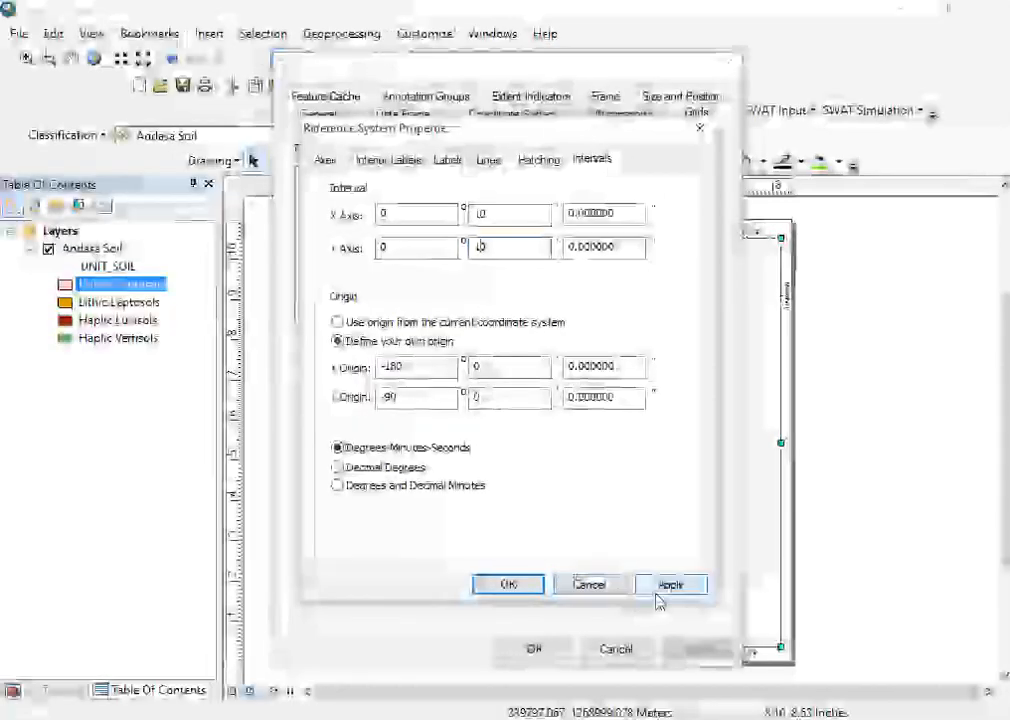
pyautogui.click(662, 587)
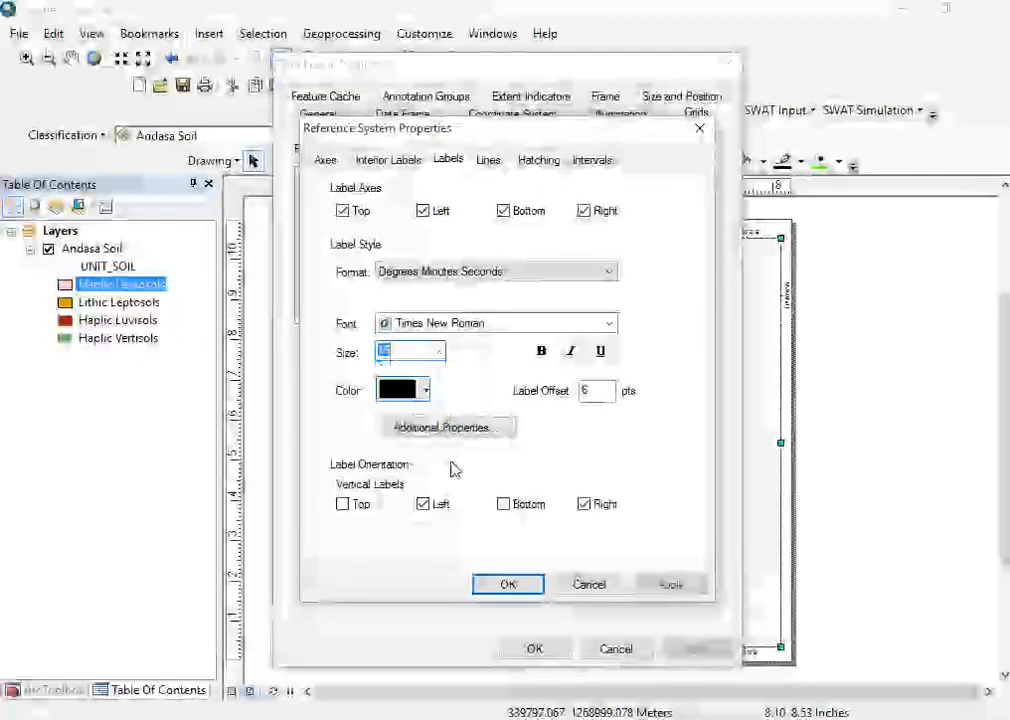
# - Set the graticule label font size to 16 and apply the changes to the data frame
pyautogui.click(688, 591)
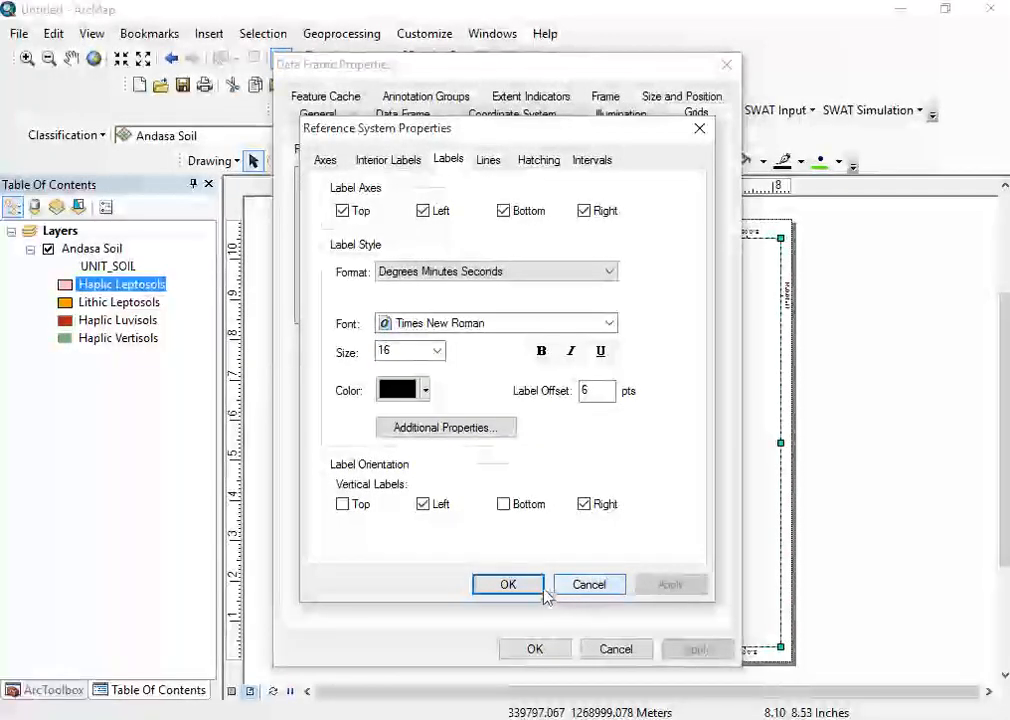
pyautogui.click(532, 590)
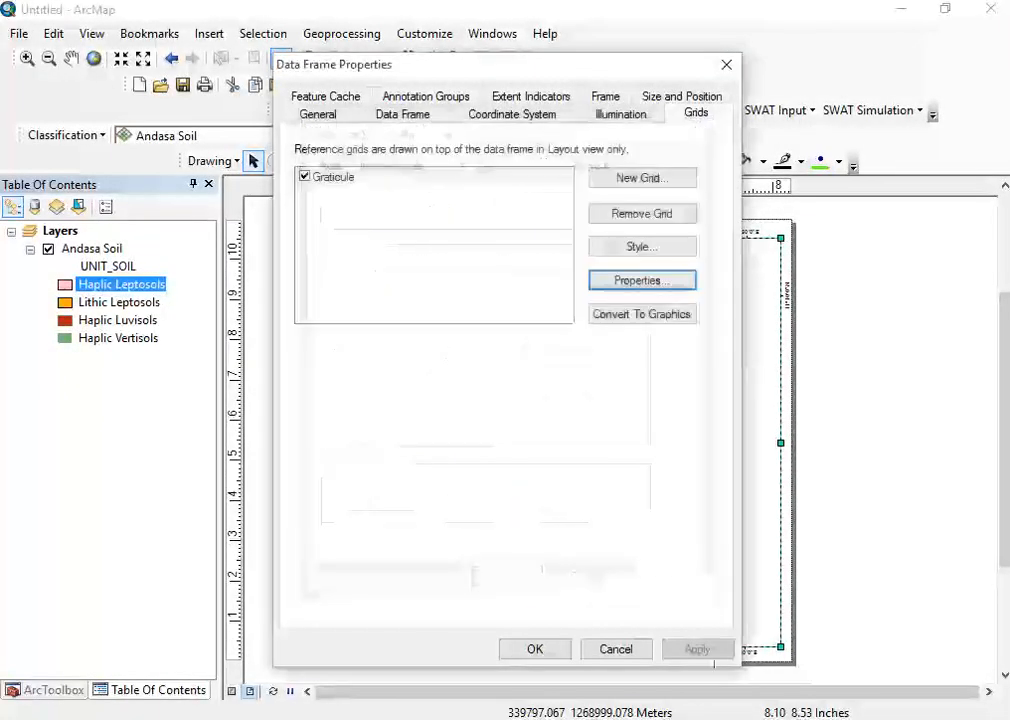
pyautogui.click(535, 649)
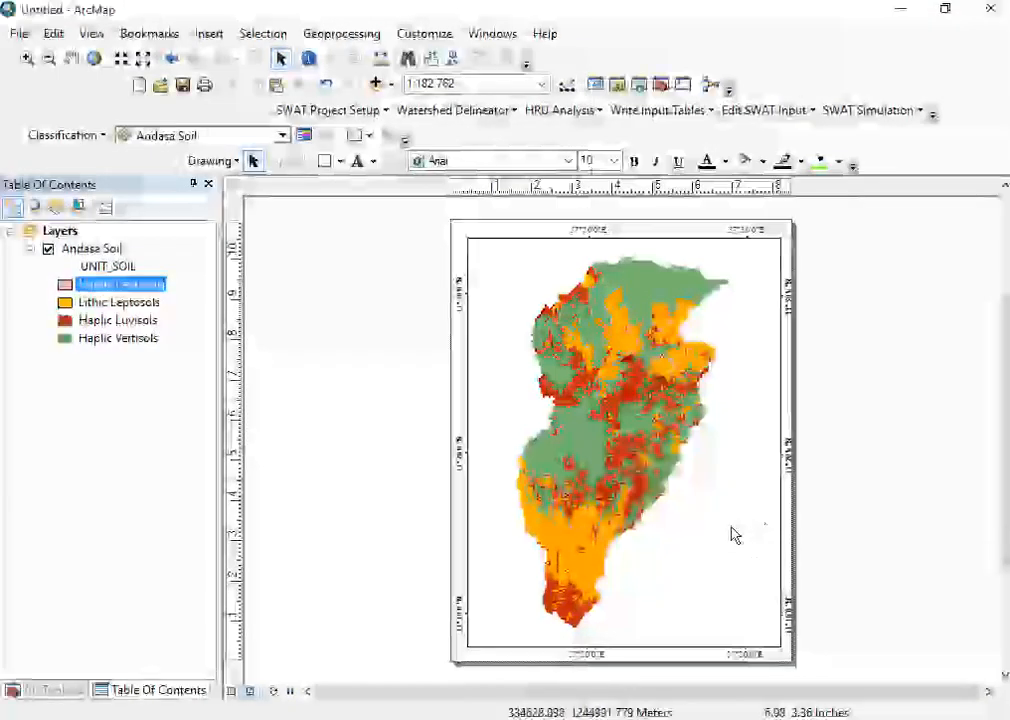
# - Set the graticule's X and Y axis intervals to 5 minutes each and apply them to the data frame
pyautogui.rightClick(734, 535)
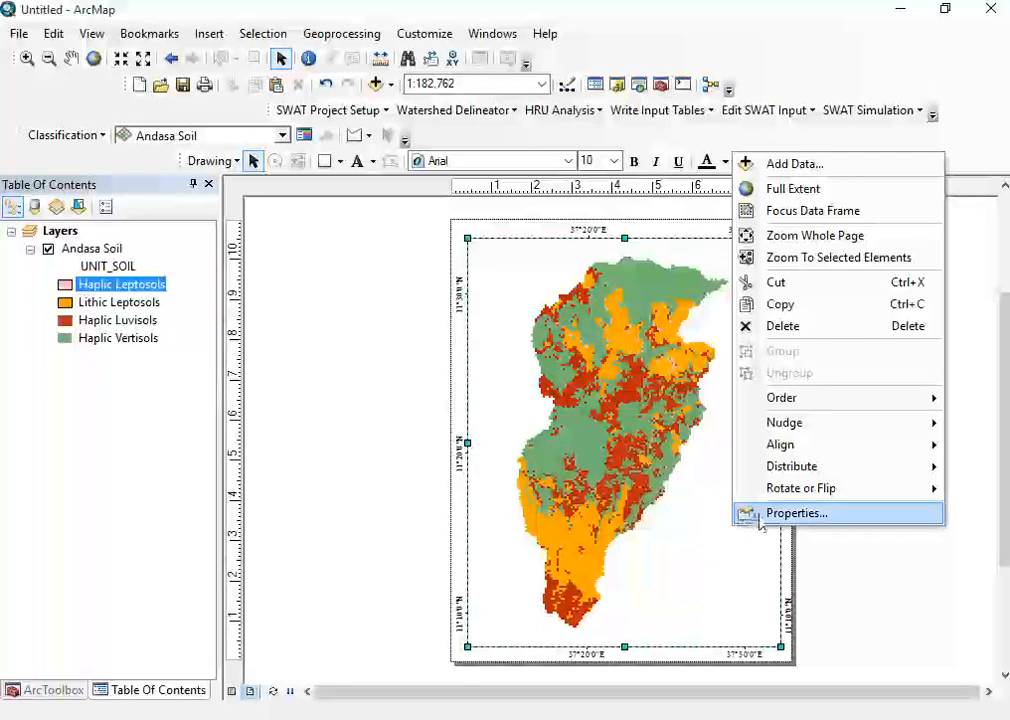
pyautogui.click(759, 514)
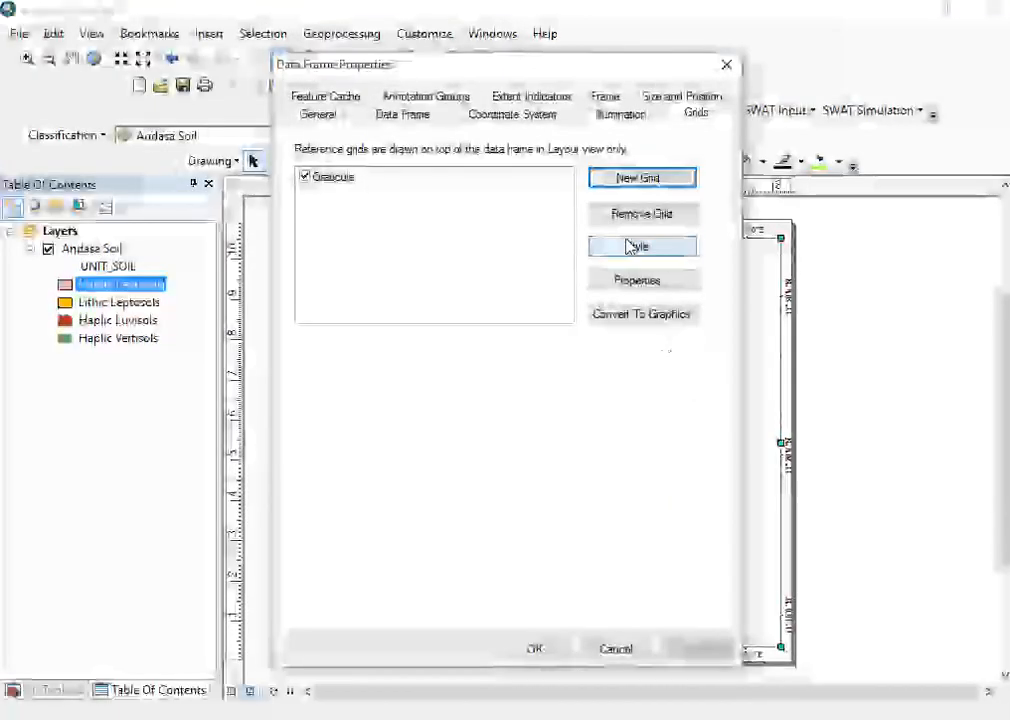
pyautogui.click(621, 278)
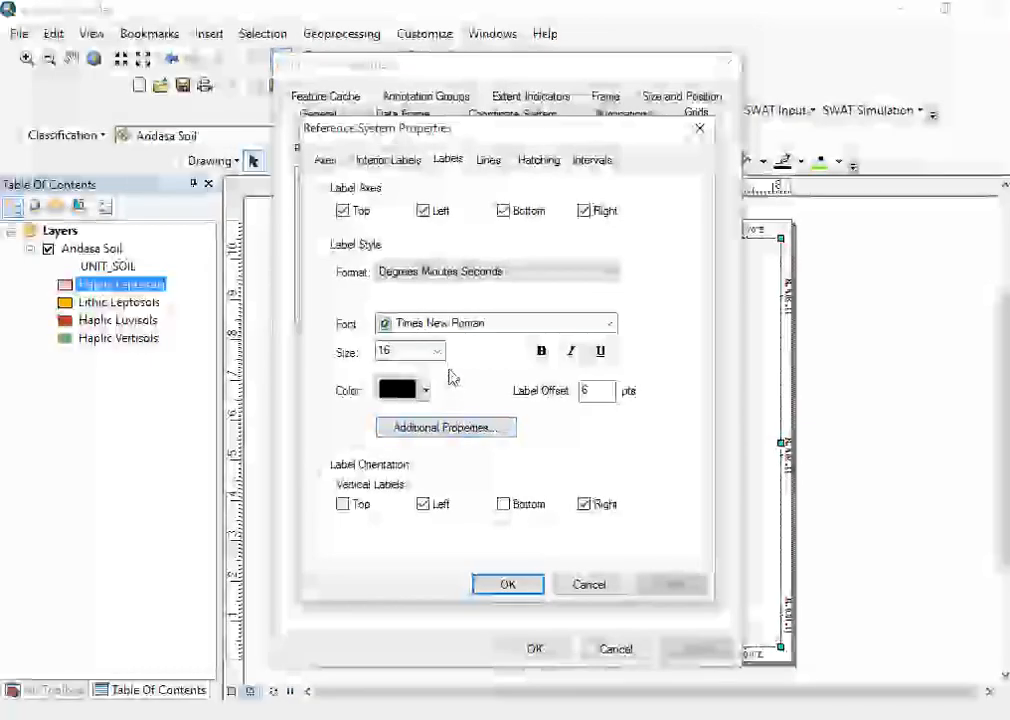
pyautogui.click(589, 161)
pyautogui.doubleClick(489, 215)
pyautogui.write('5')
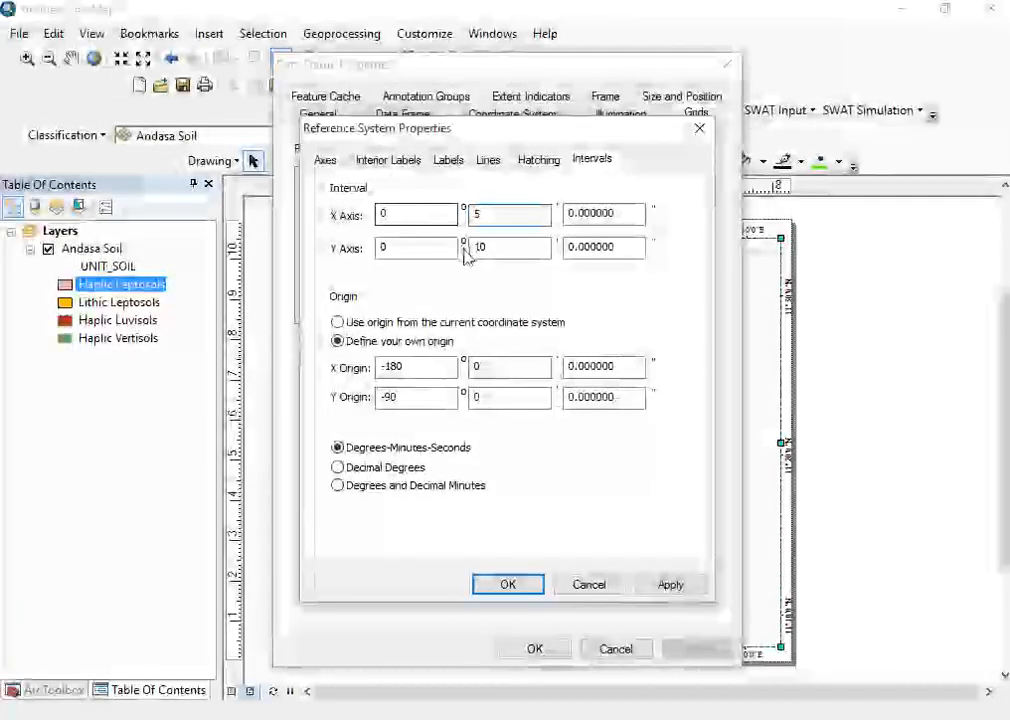
pyautogui.doubleClick(485, 248)
pyautogui.write('5')
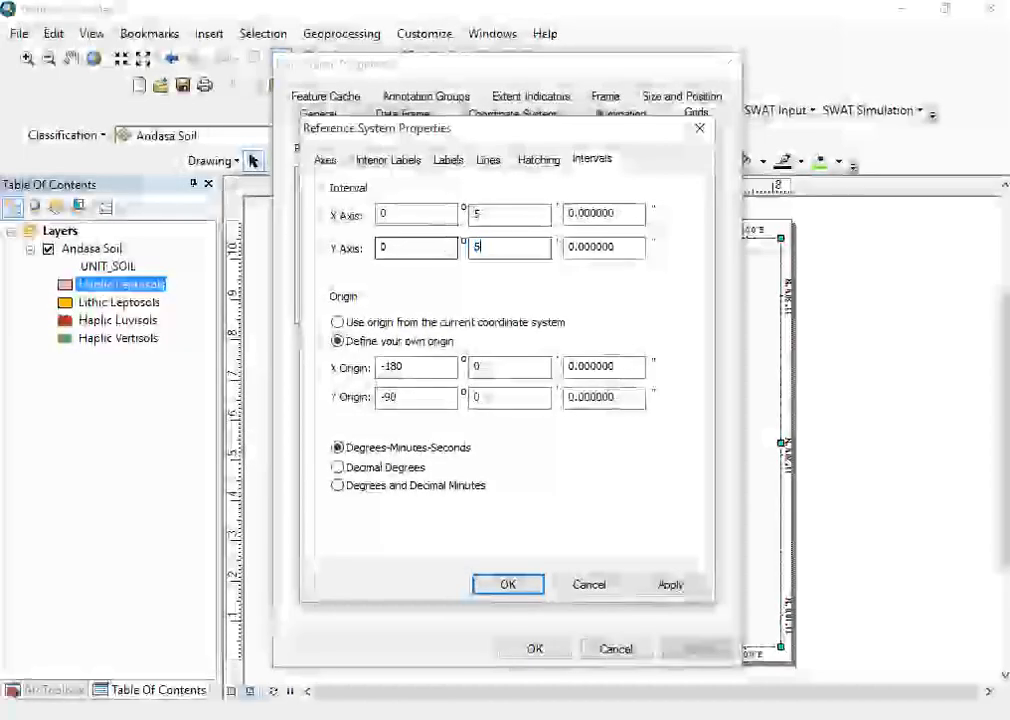
pyautogui.click(664, 587)
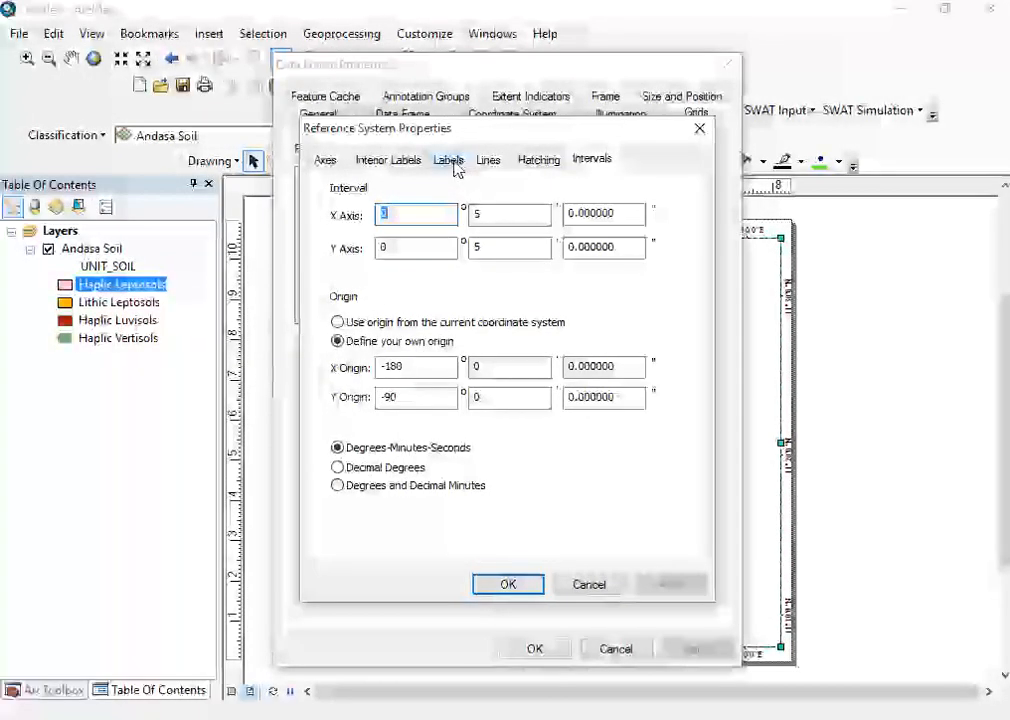
pyautogui.click(516, 585)
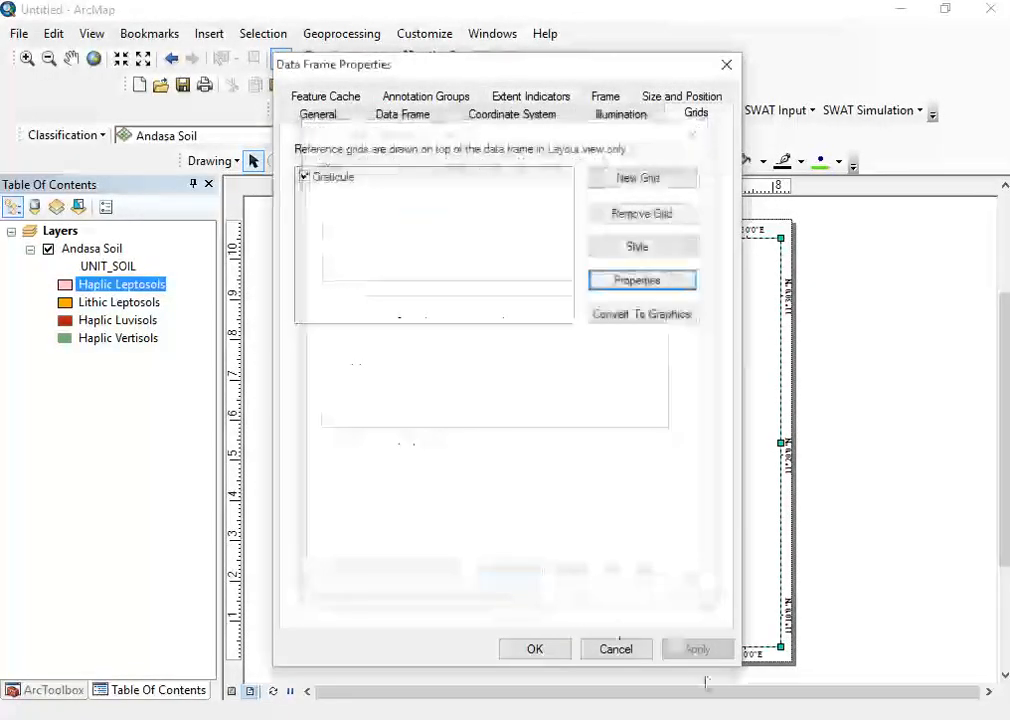
pyautogui.click(690, 651)
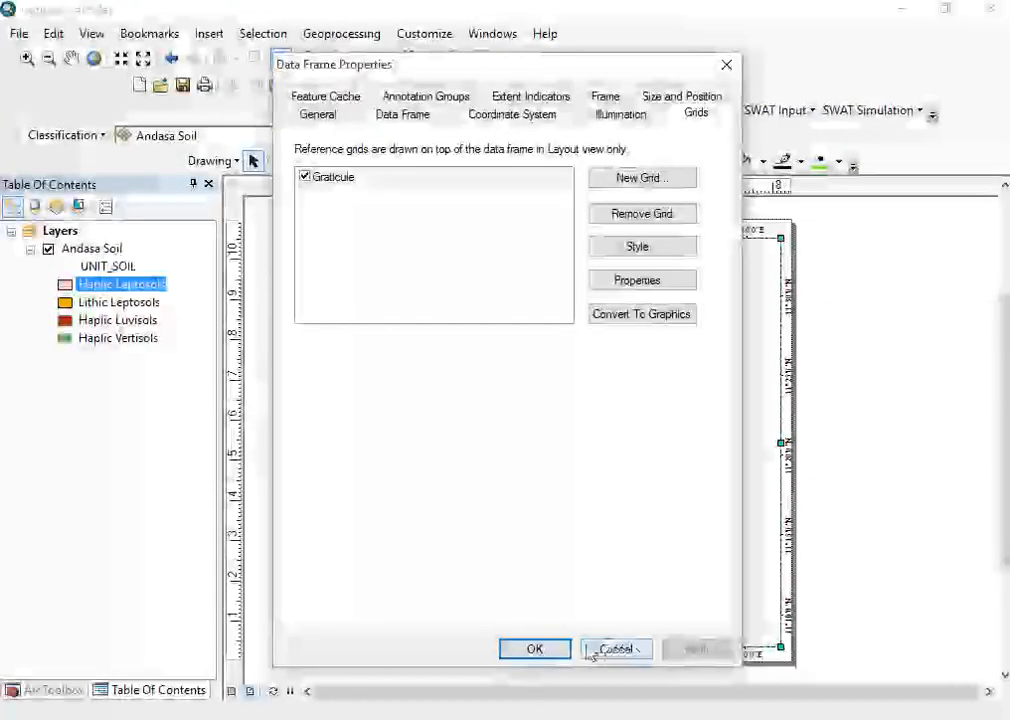
# - Close the data frame properties and zoom the soil map to its full extent within the layout
pyautogui.click(550, 651)
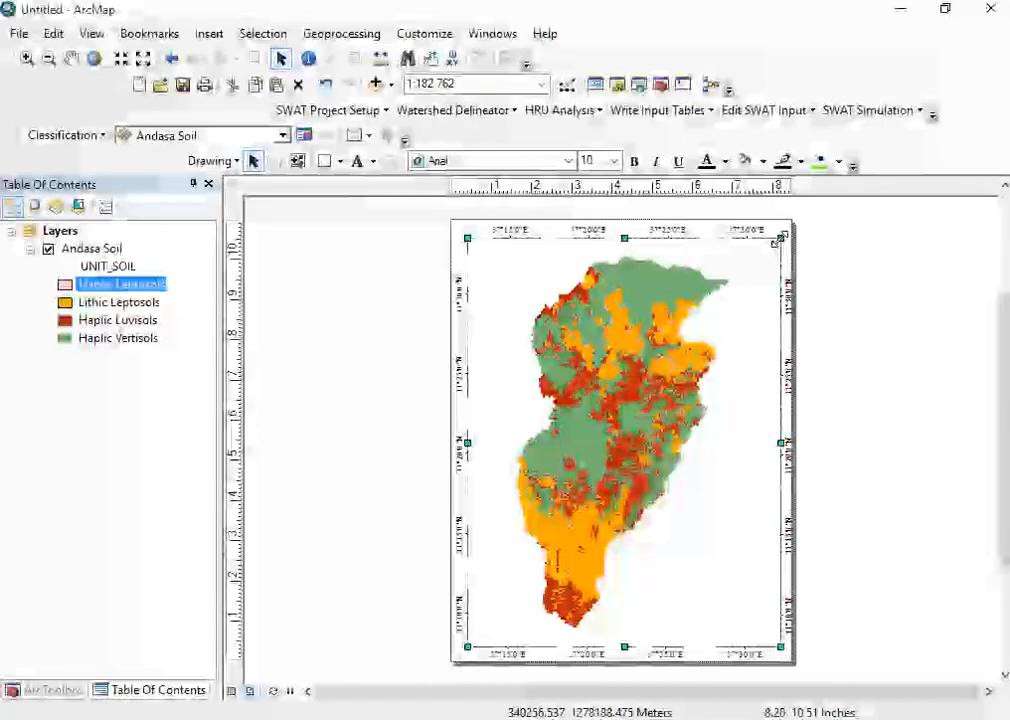
pyautogui.click(897, 343)
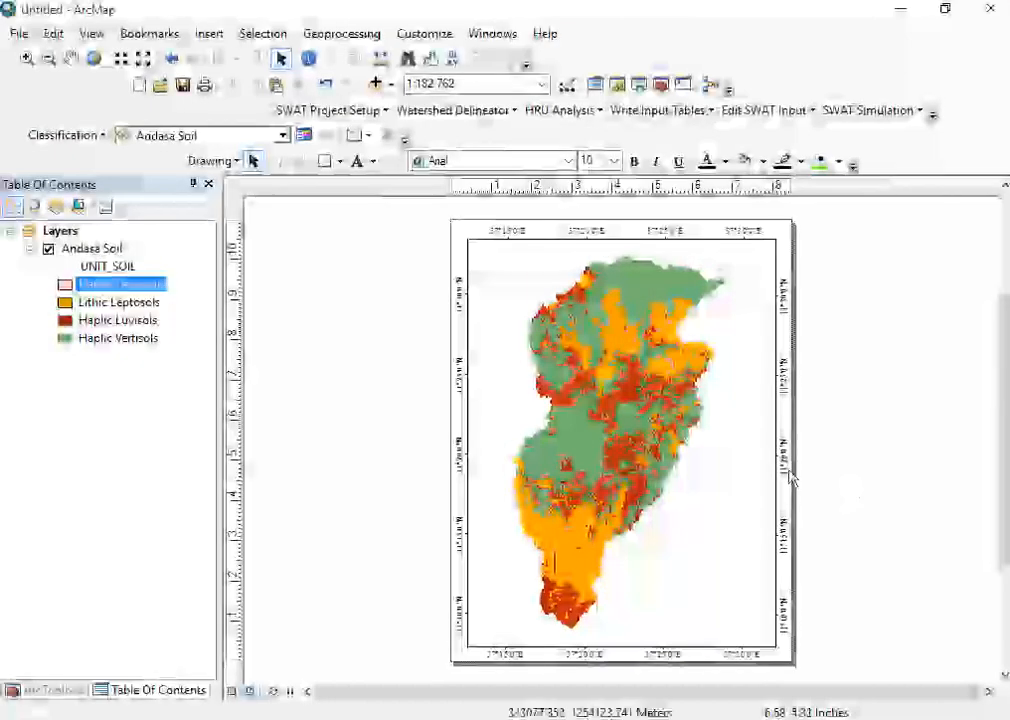
pyautogui.click(94, 59)
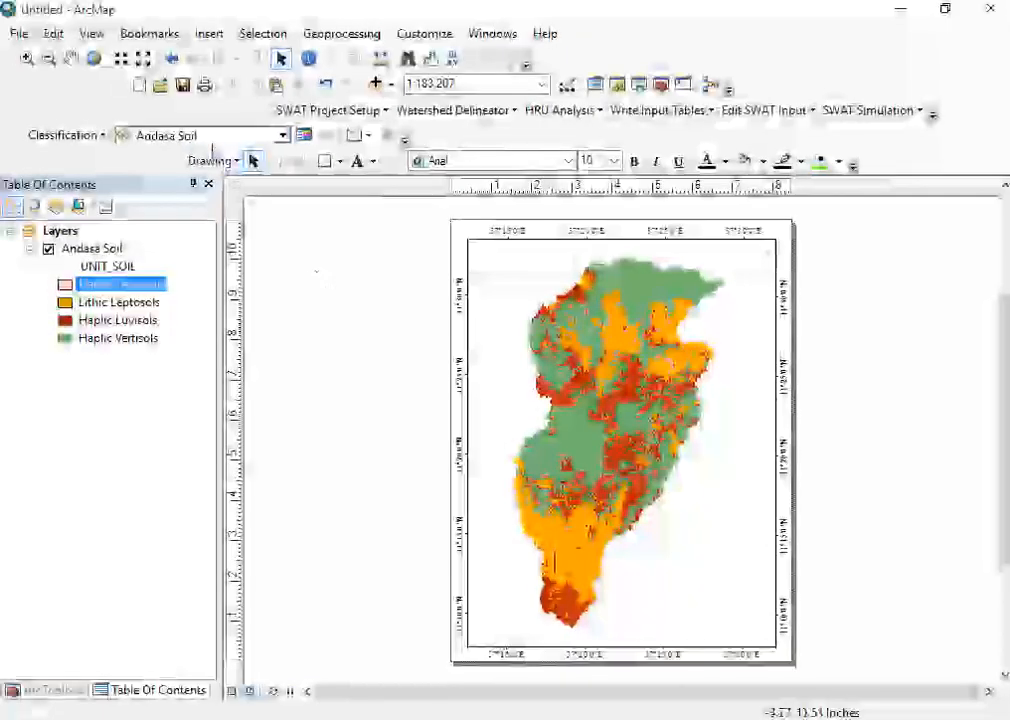
# - Start a legend for the Andasa Soil layer and format its title in 16-point Times New Roman
pyautogui.click(209, 33)
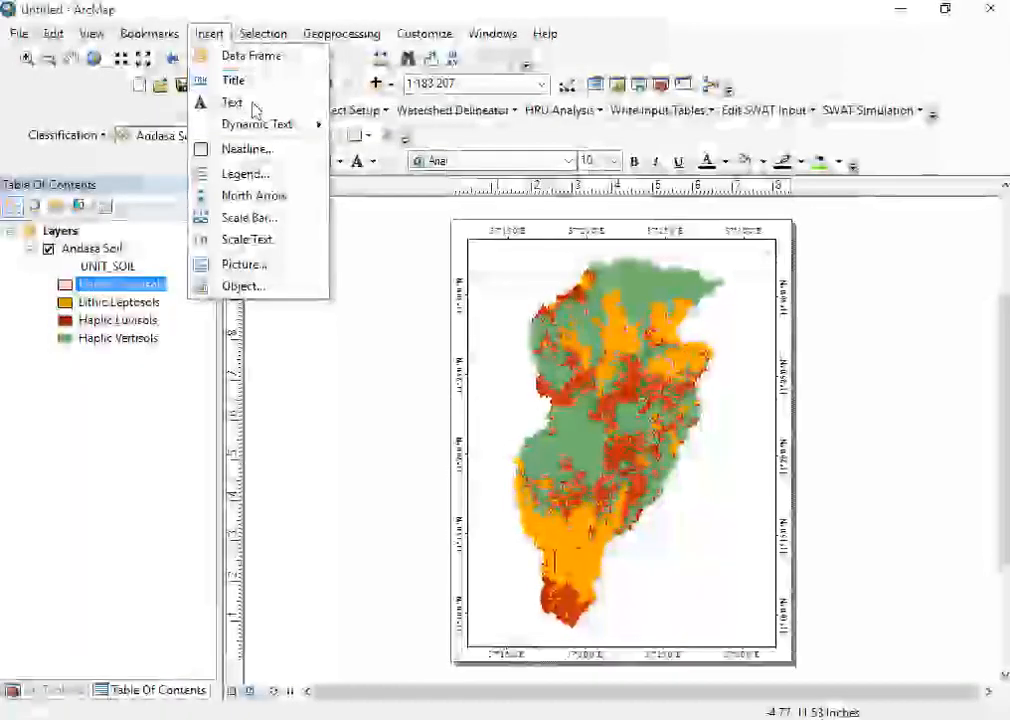
pyautogui.click(261, 178)
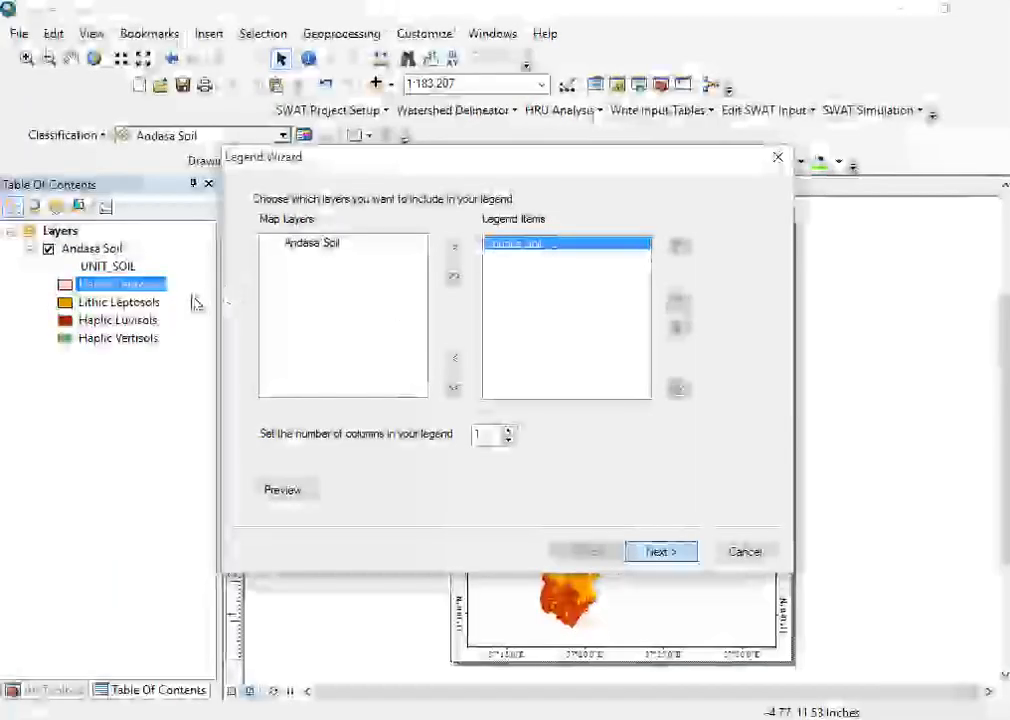
pyautogui.press('Return')
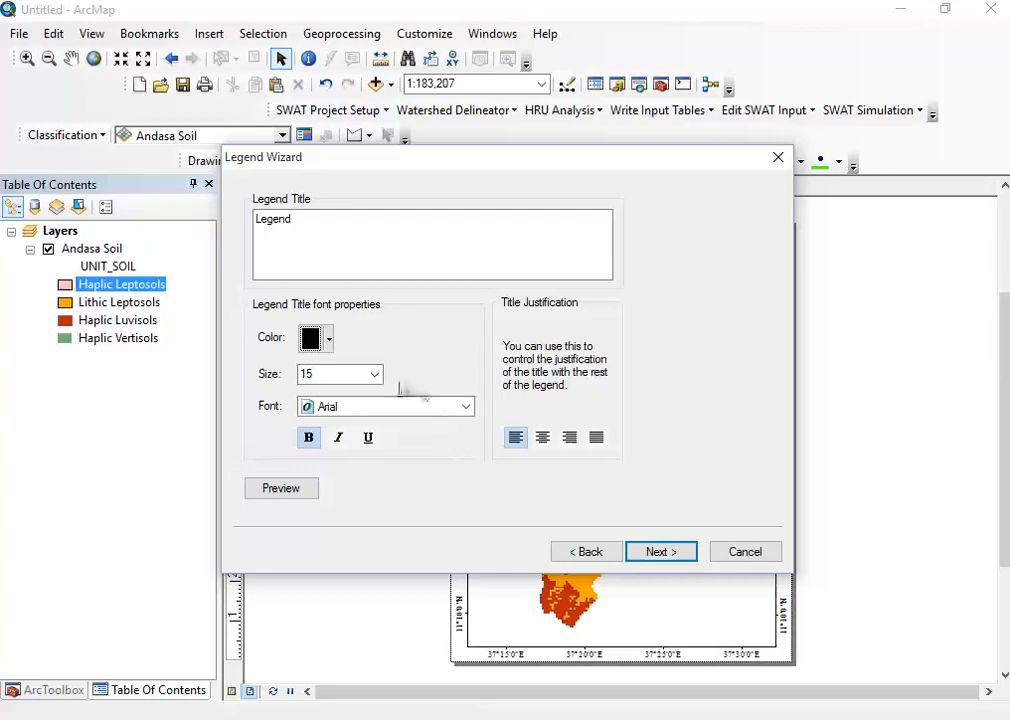
pyautogui.click(374, 374)
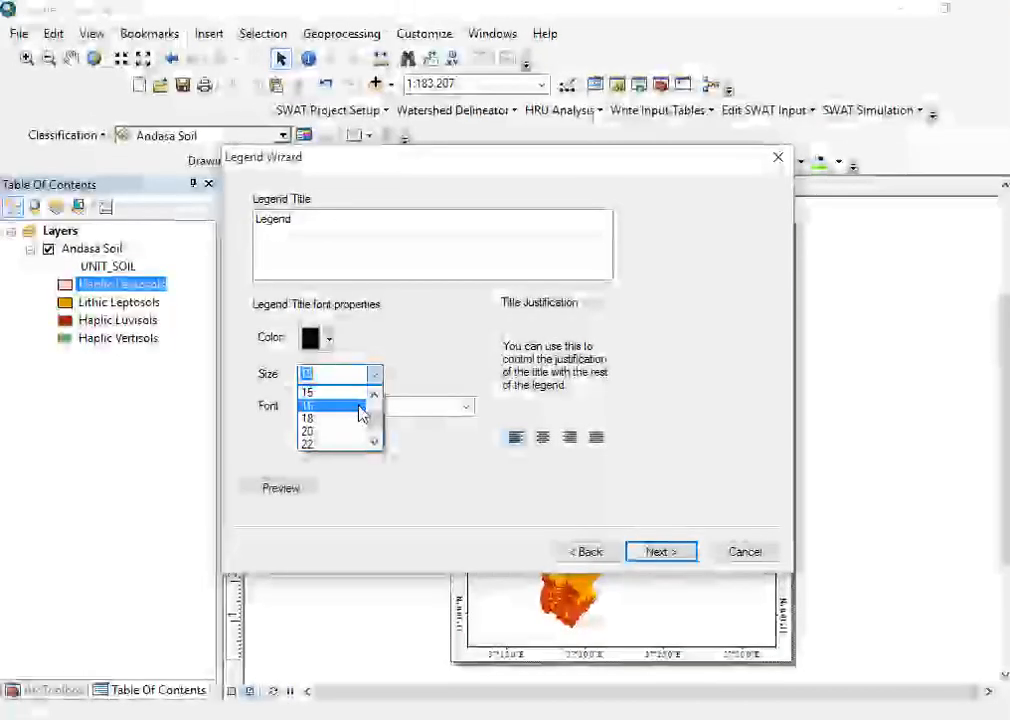
pyautogui.click(360, 410)
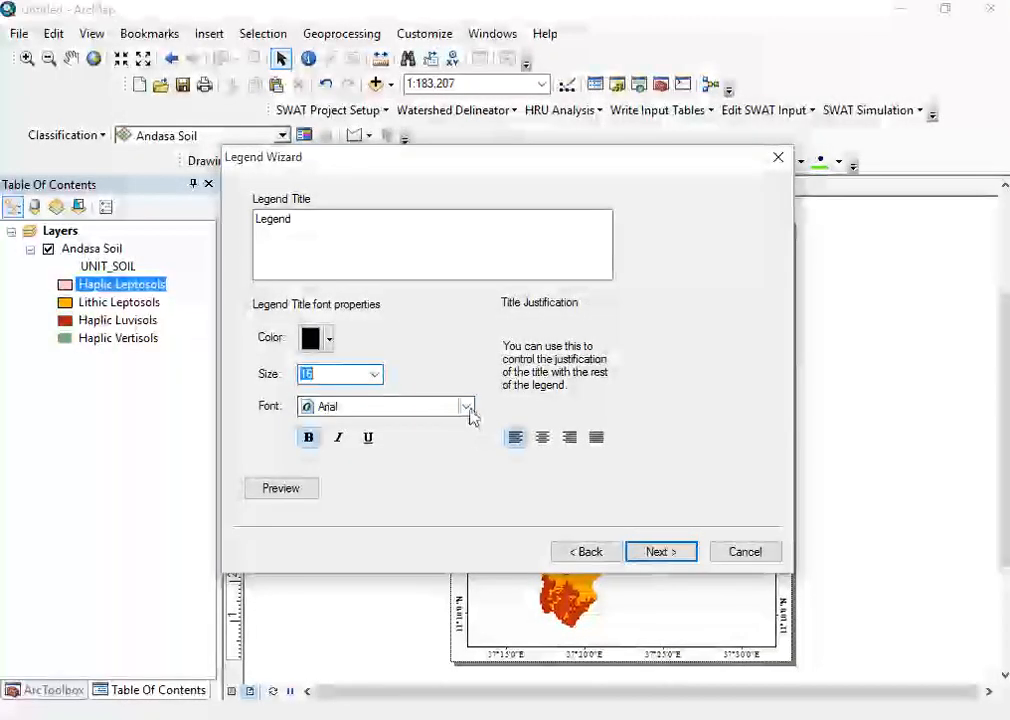
pyautogui.click(466, 407)
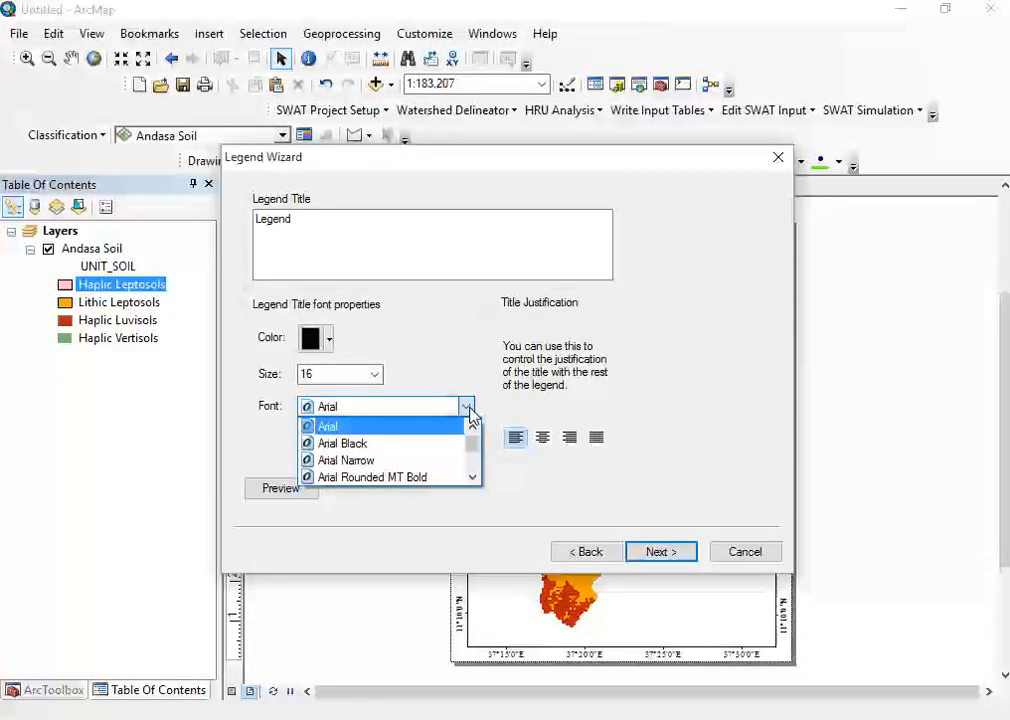
pyautogui.write('ti')
pyautogui.press('Return')
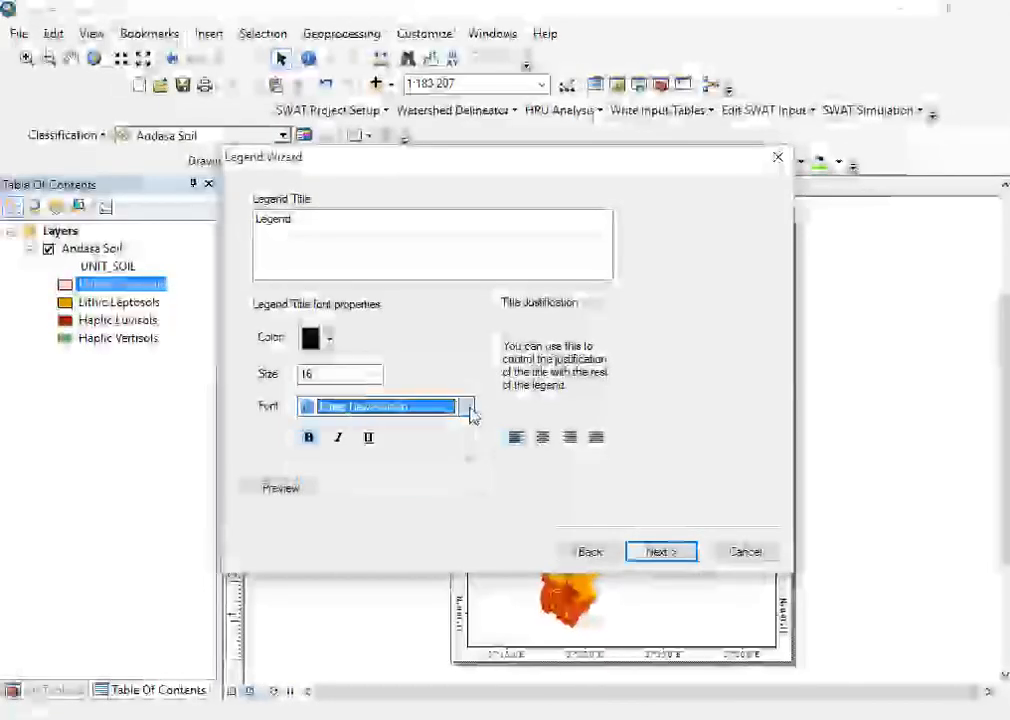
pyautogui.click(646, 553)
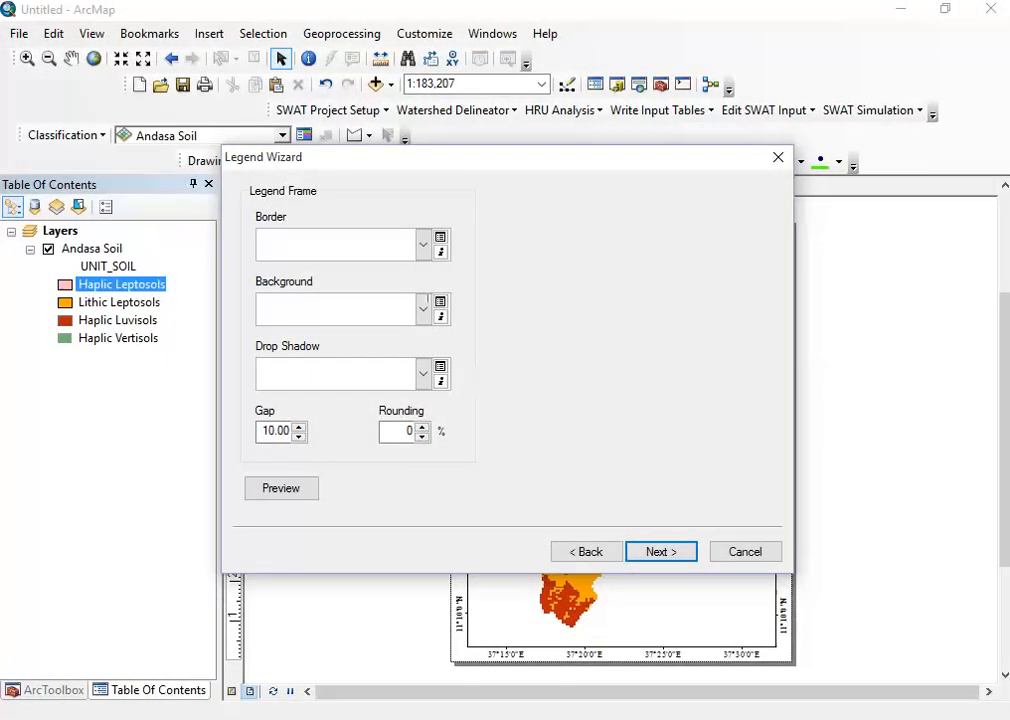
# - Give the legend a 0.5 Point border and insert it with the default patch and spacing settings
pyautogui.click(424, 248)
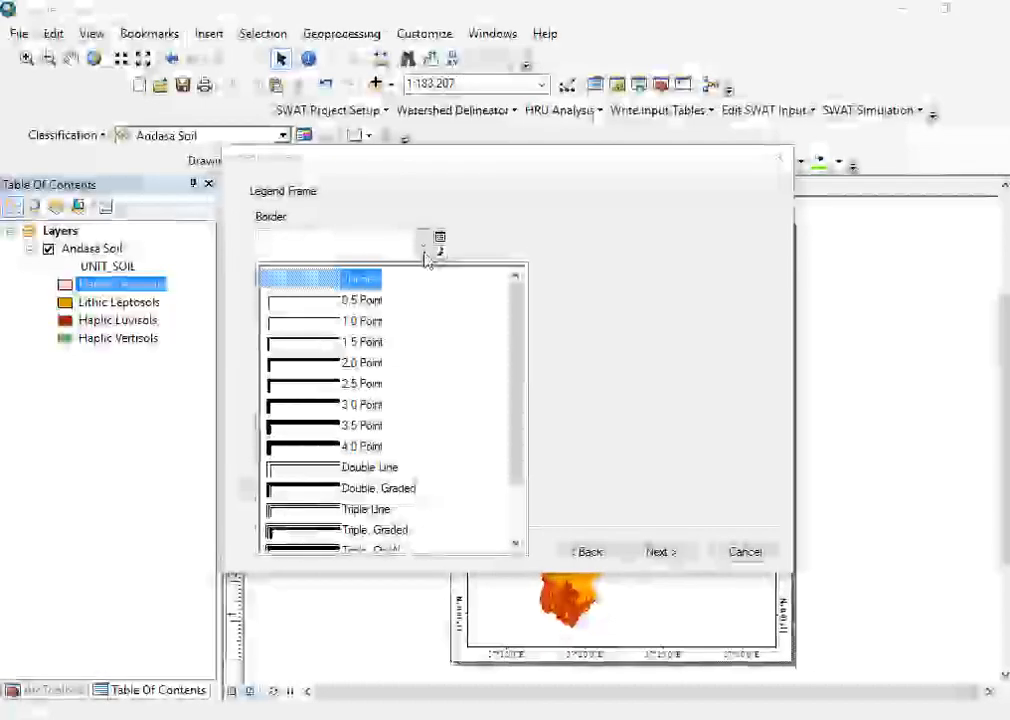
pyautogui.click(366, 302)
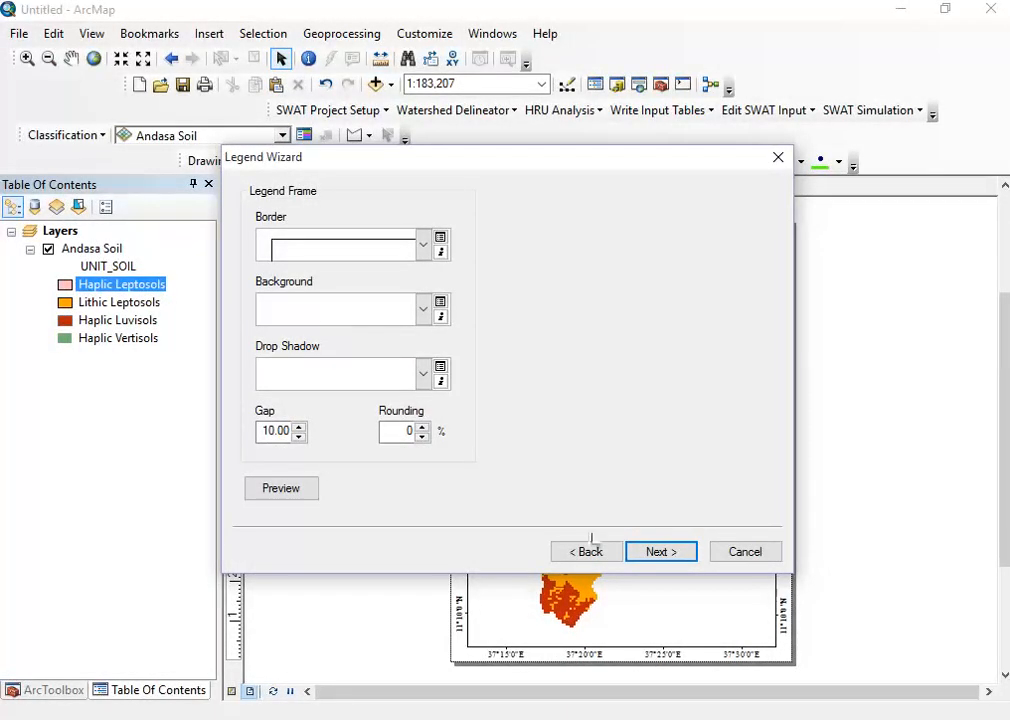
pyautogui.click(655, 555)
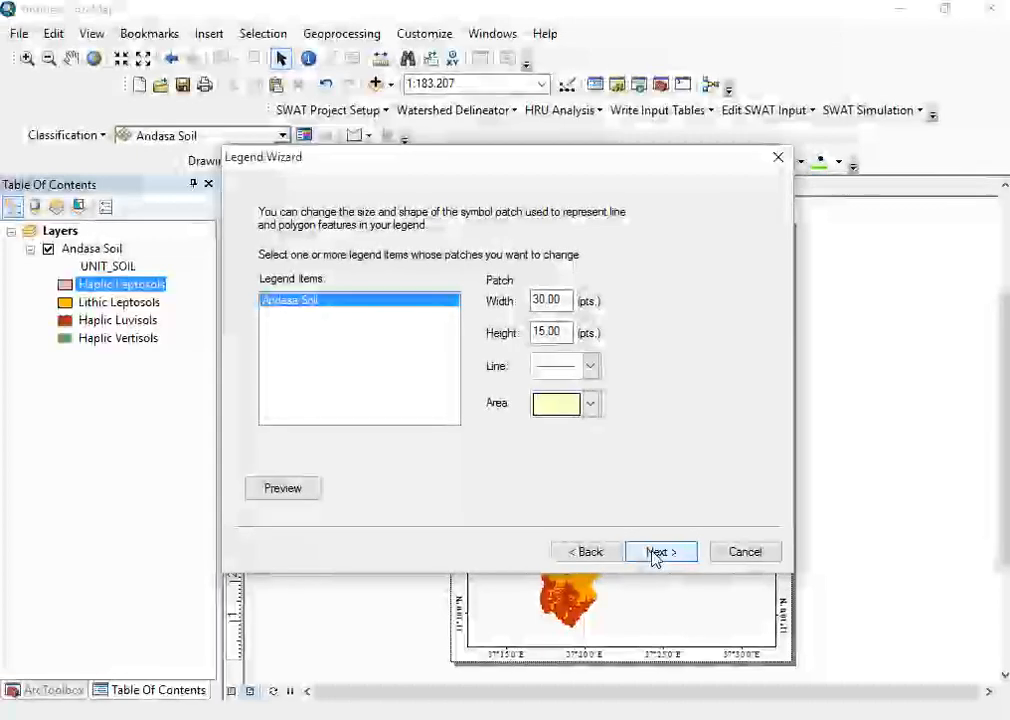
pyautogui.click(655, 553)
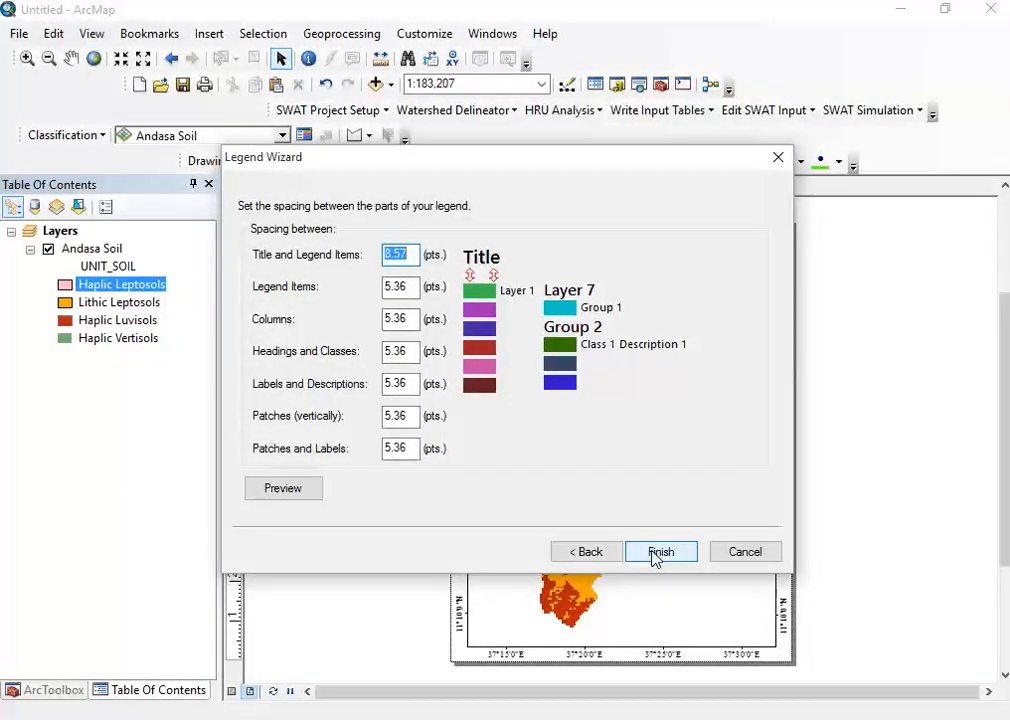
pyautogui.click(658, 552)
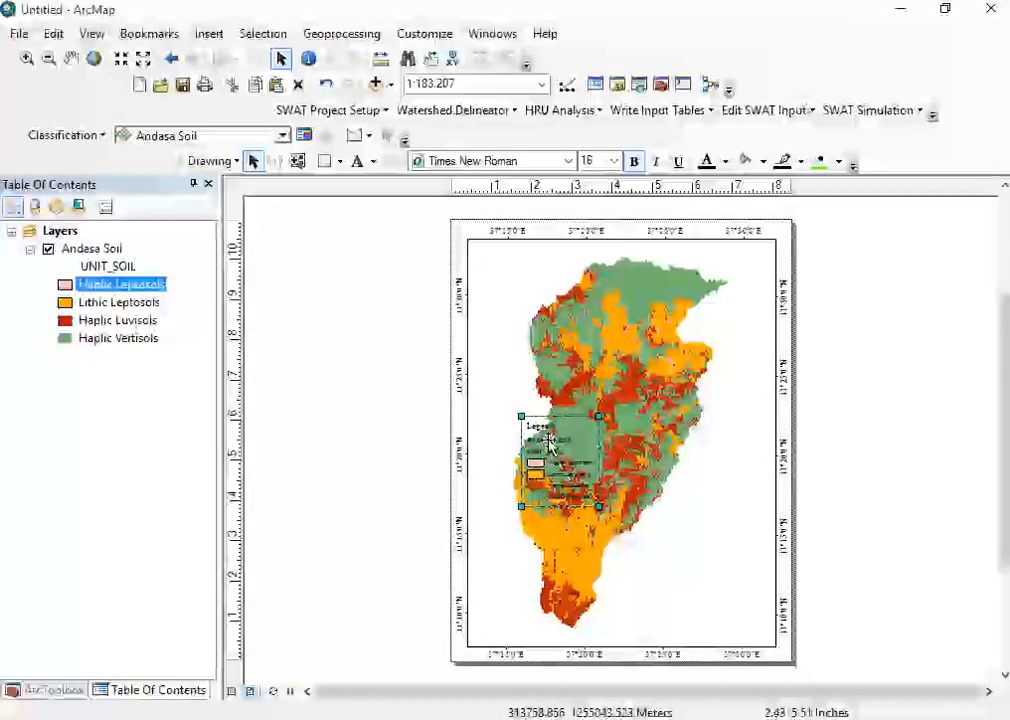
# - Move the legend to the lower-right corner of the map frame and enlarge it
pyautogui.moveTo(548, 445); pyautogui.dragTo(676, 505)
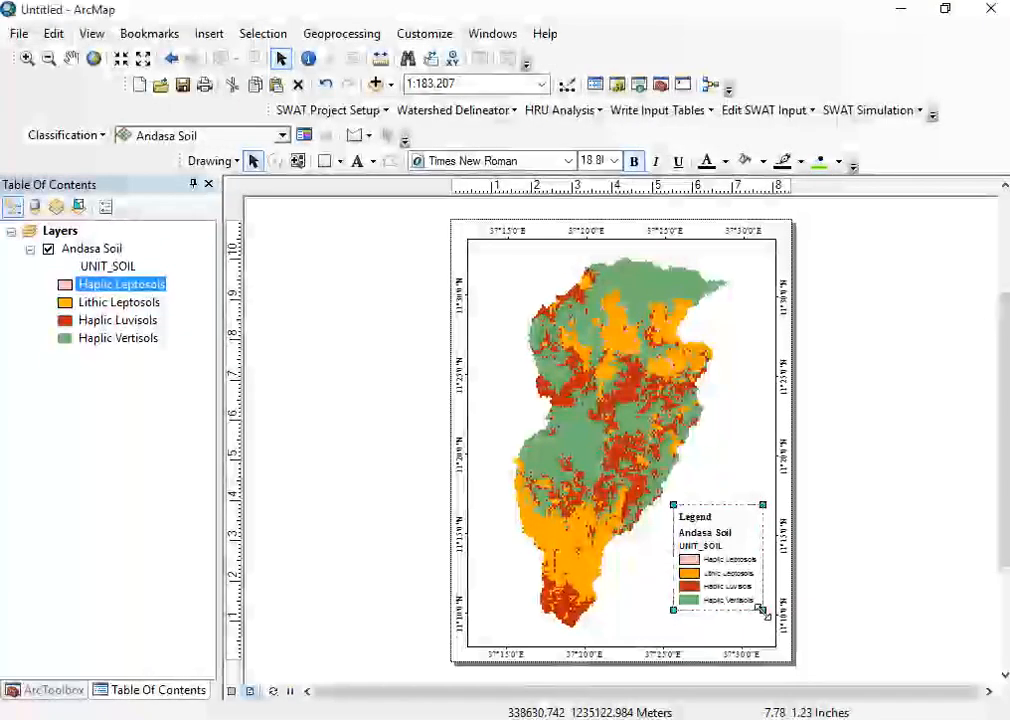
pyautogui.moveTo(770, 626); pyautogui.dragTo(771, 627)
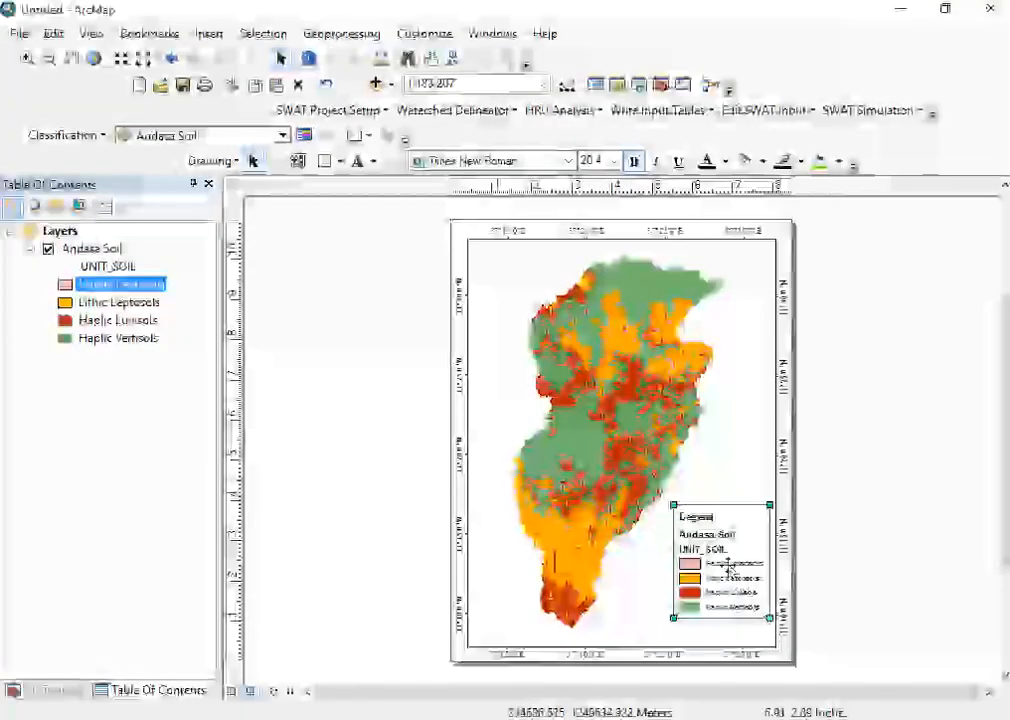
# - Remove bold from the legend title and set the legend text to 24-point Times New Roman
pyautogui.click(636, 163)
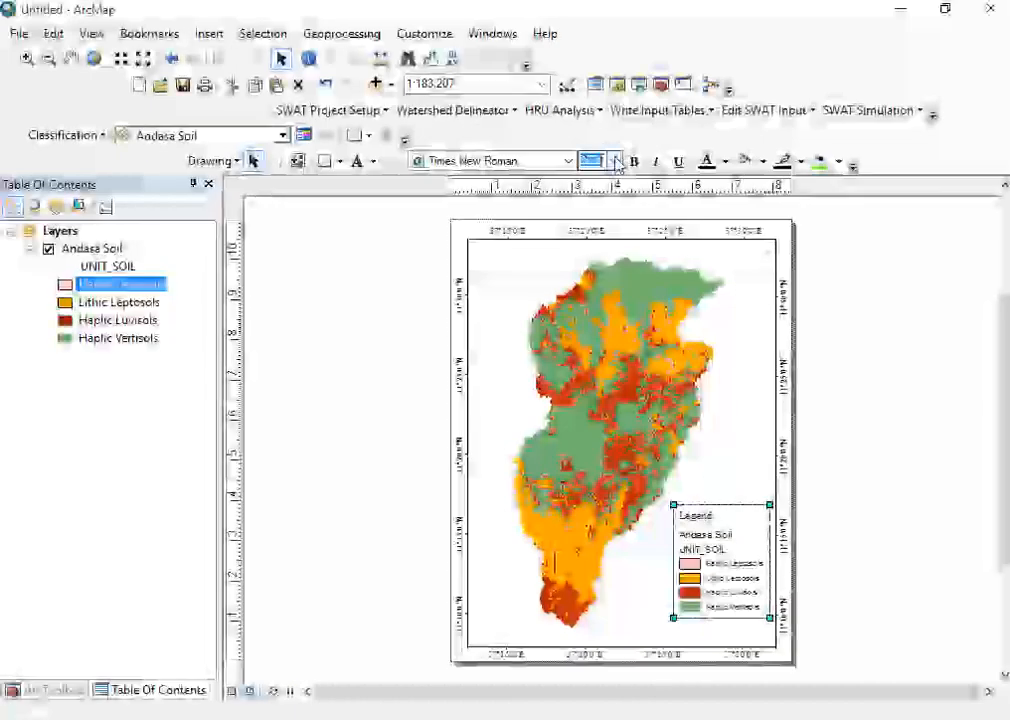
pyautogui.click(614, 161)
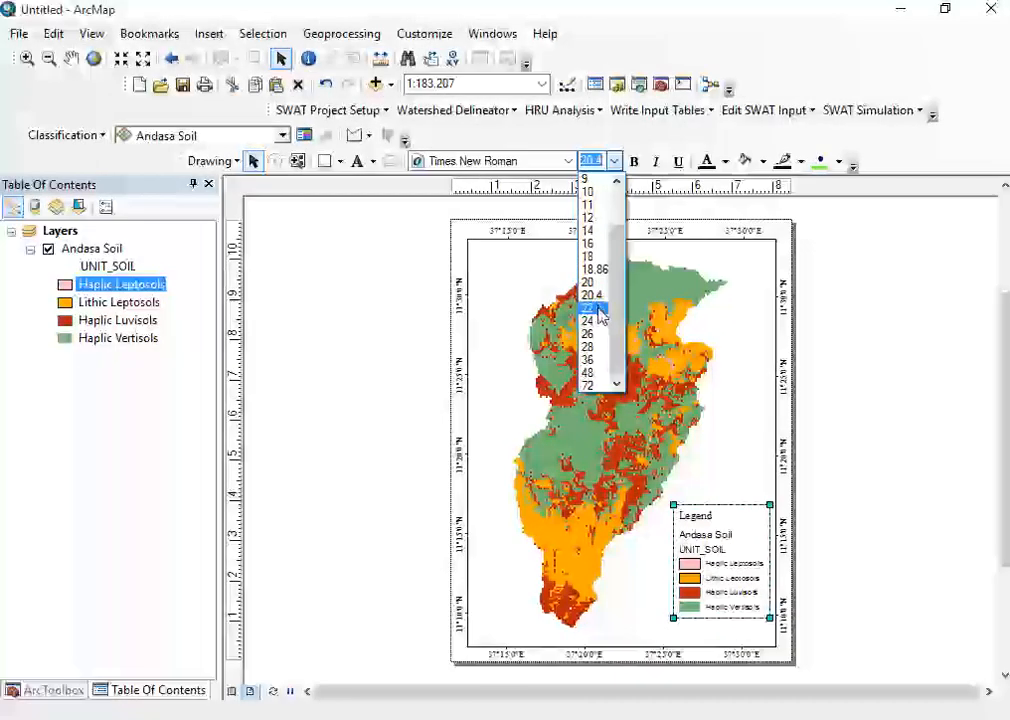
pyautogui.click(592, 320)
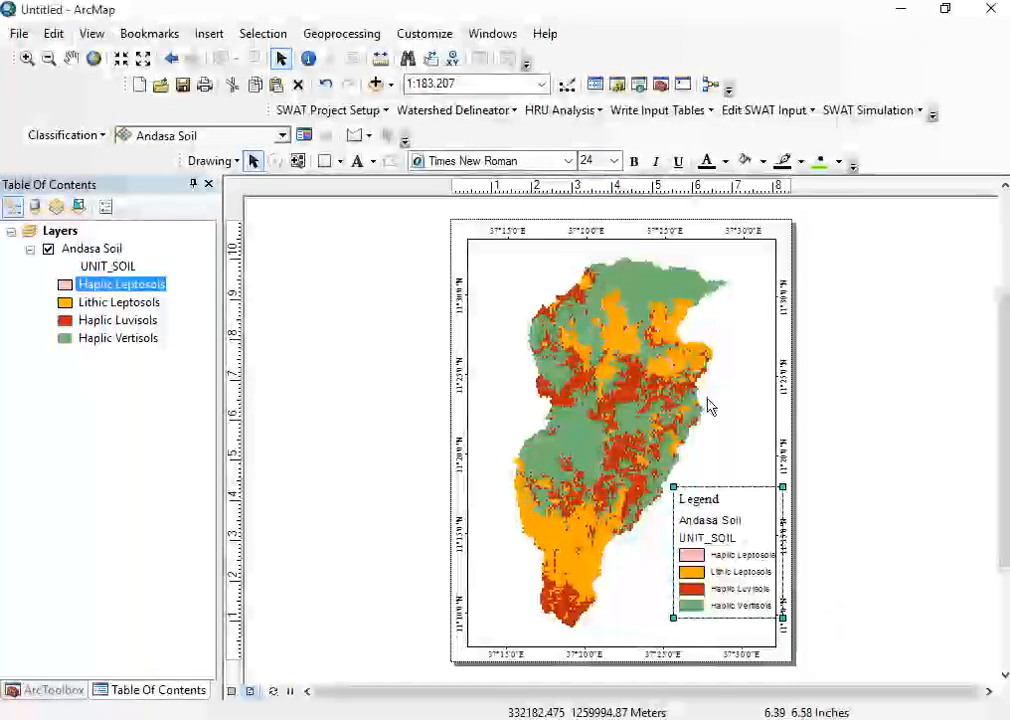
pyautogui.click(568, 162)
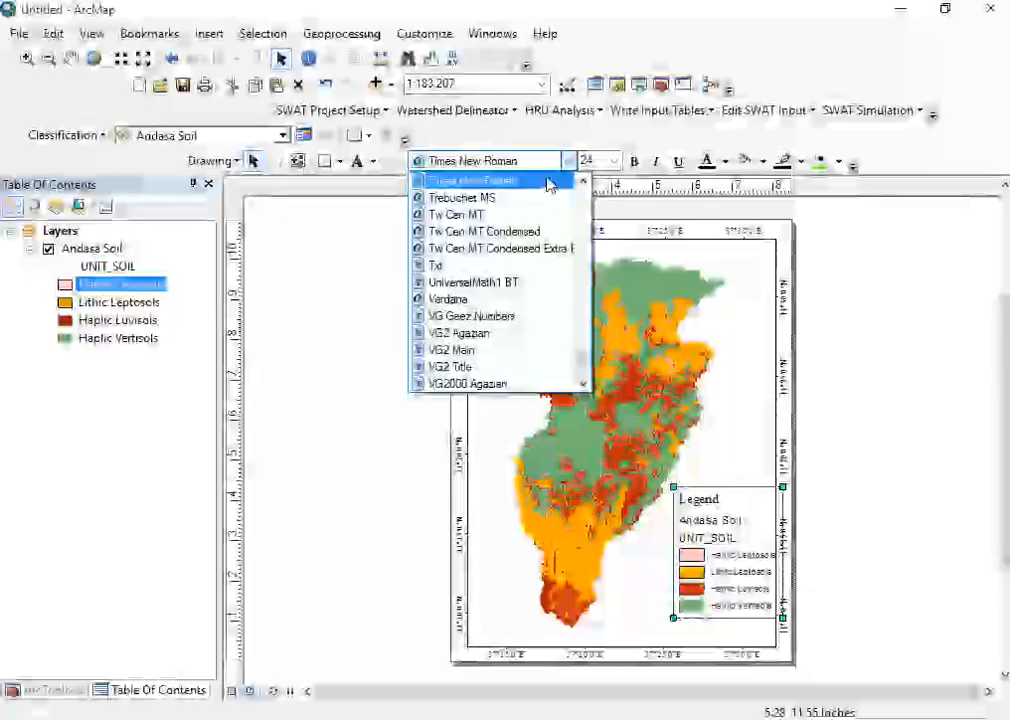
pyautogui.click(548, 181)
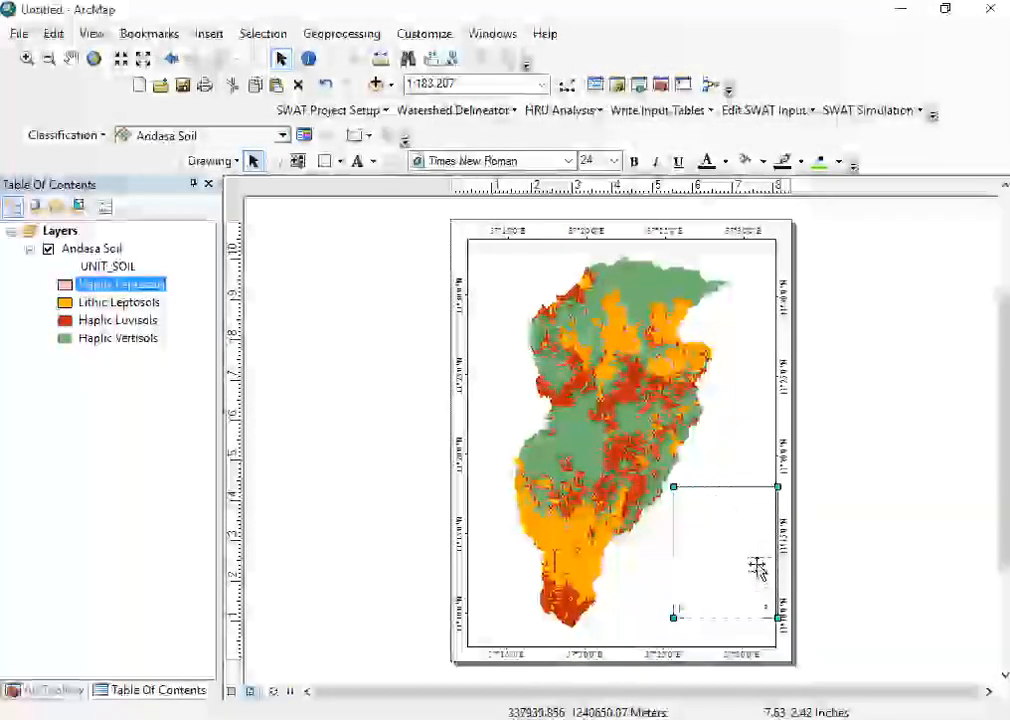
# - Reposition the legend so it sits fully inside the lower-right corner of the map frame
pyautogui.click(838, 549)
pyautogui.click(855, 516)
pyautogui.click(698, 554)
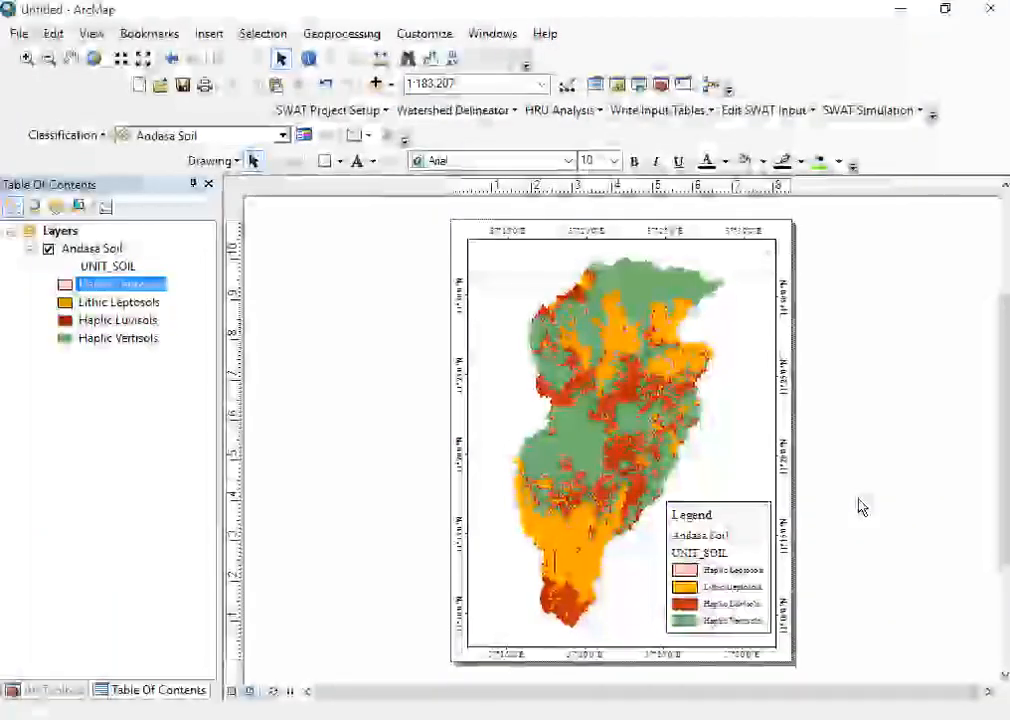
# - Make the legend title bold through the legend's properties and apply the change
pyautogui.click(724, 560)
pyautogui.rightClick(724, 560)
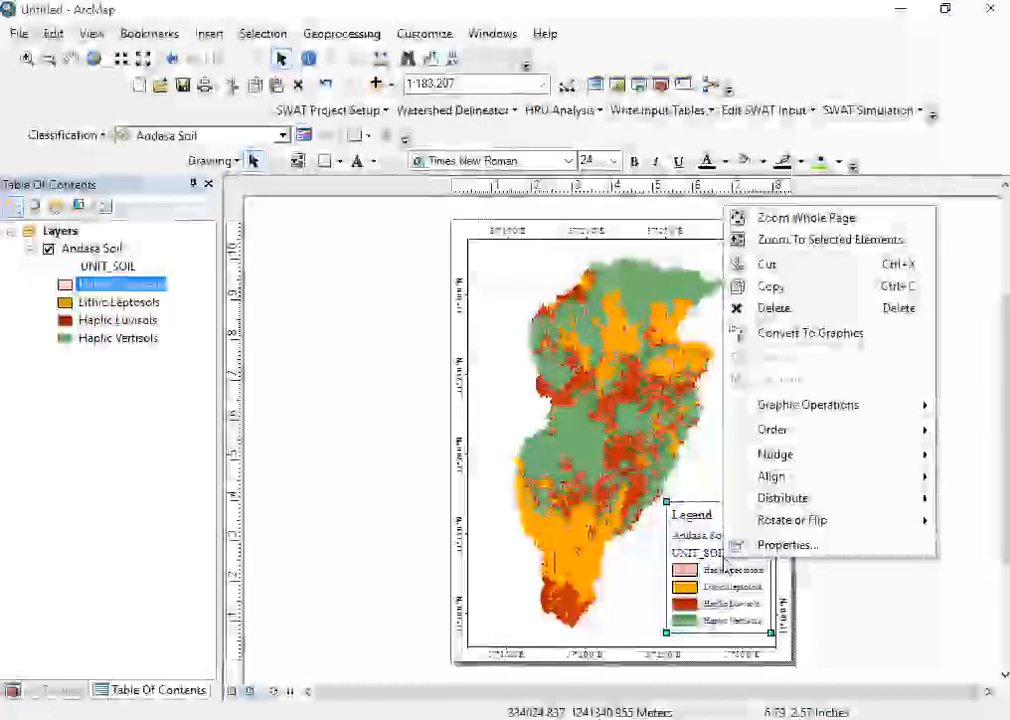
pyautogui.click(770, 548)
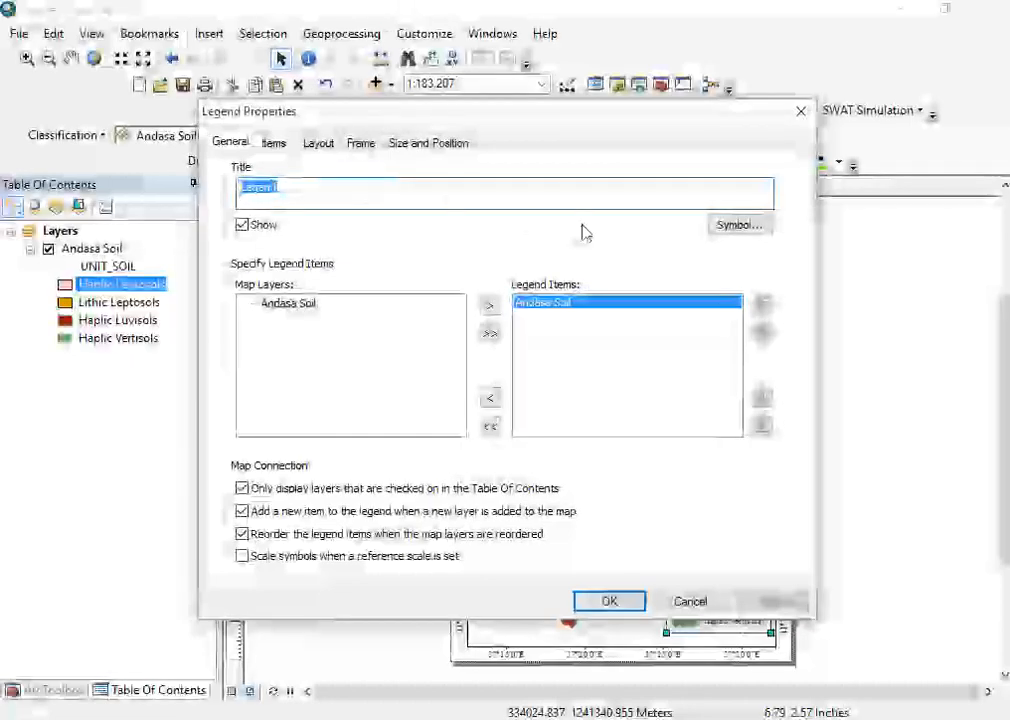
pyautogui.click(729, 227)
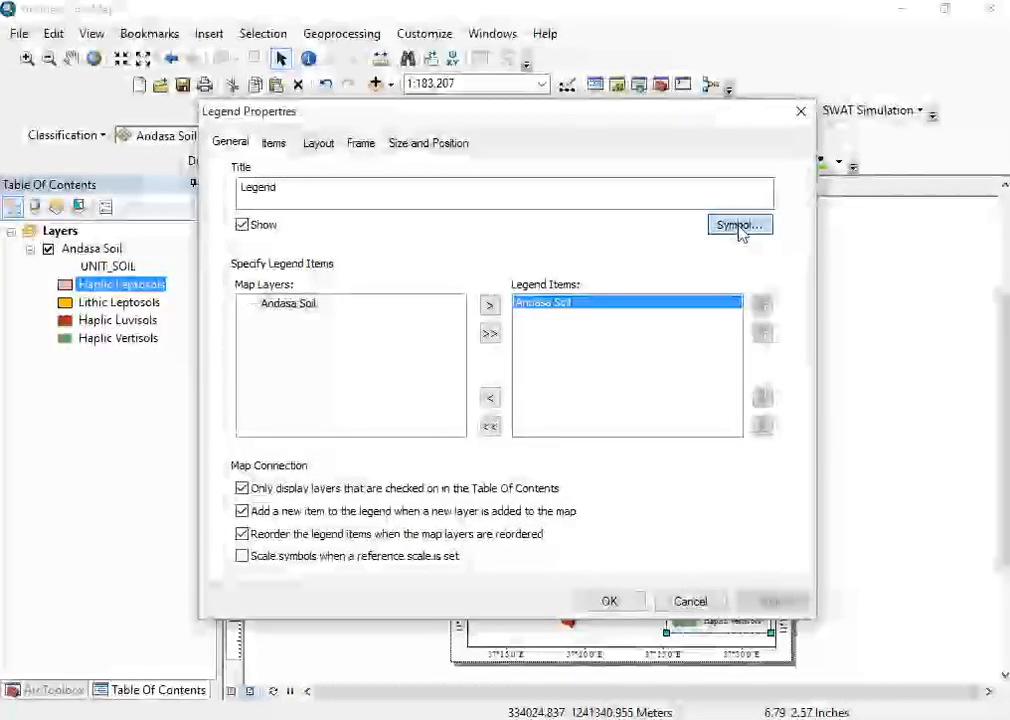
pyautogui.click(740, 226)
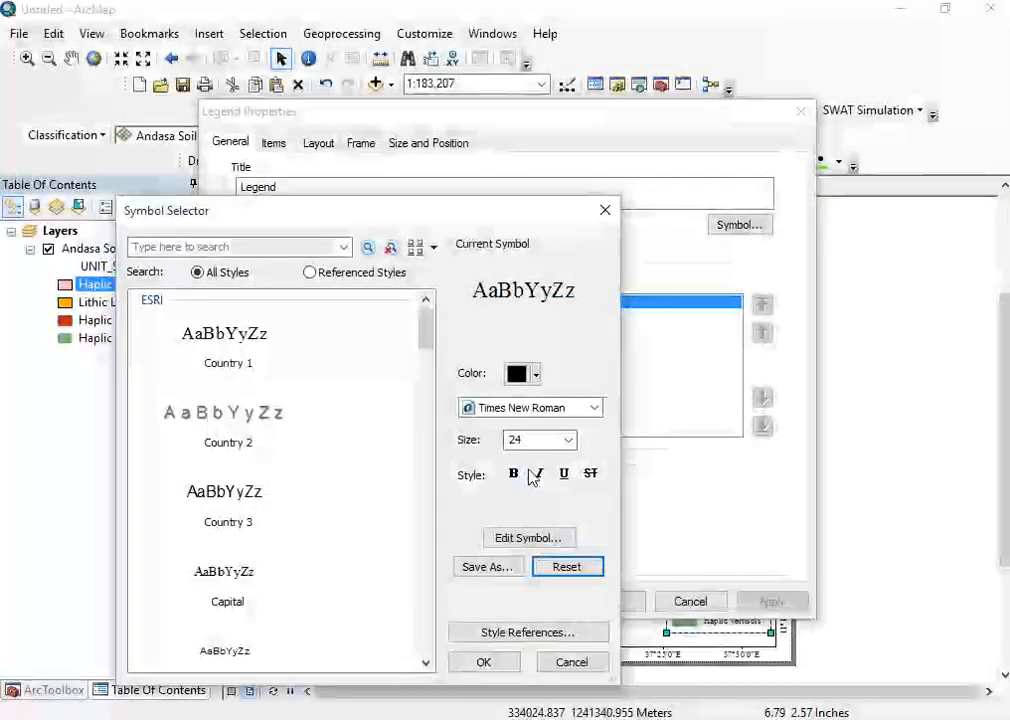
pyautogui.click(514, 476)
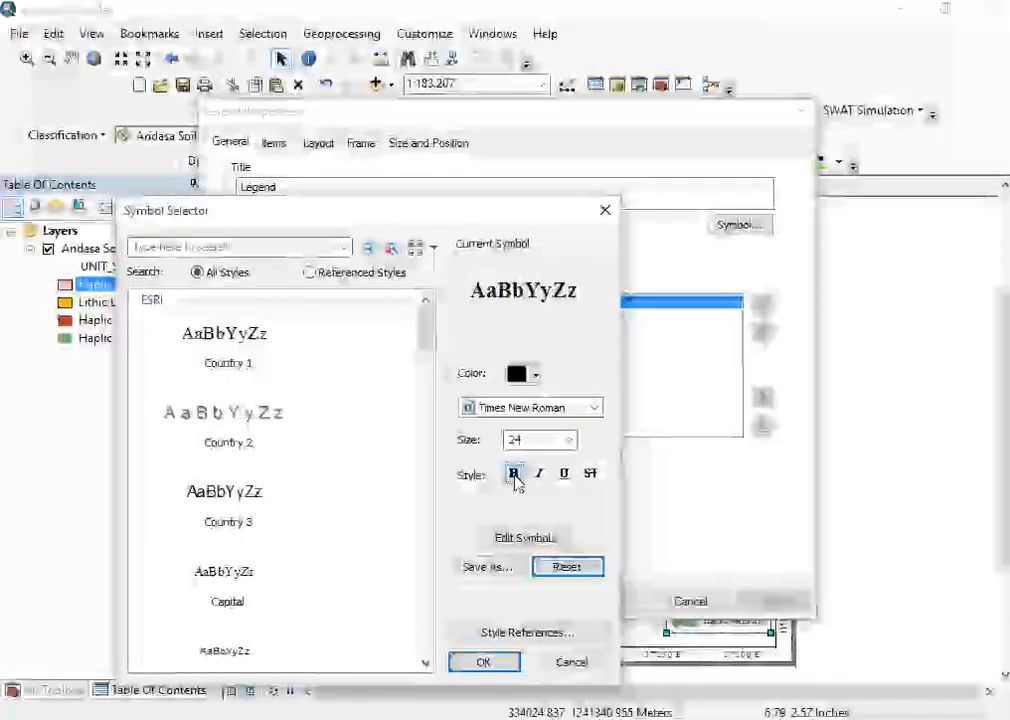
pyautogui.click(485, 662)
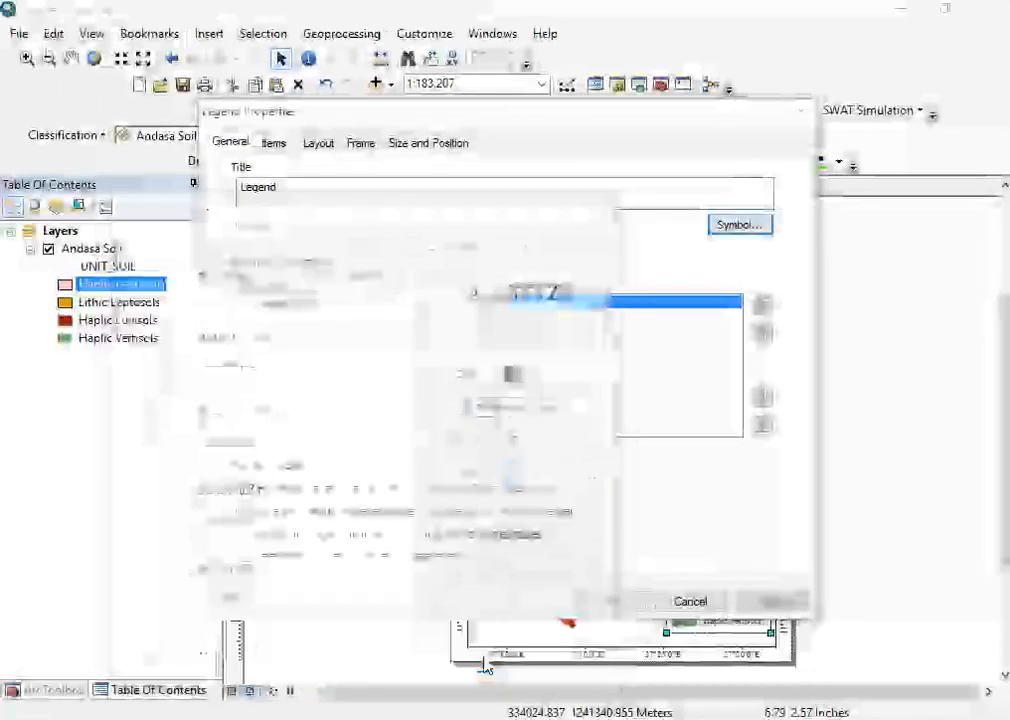
pyautogui.click(762, 602)
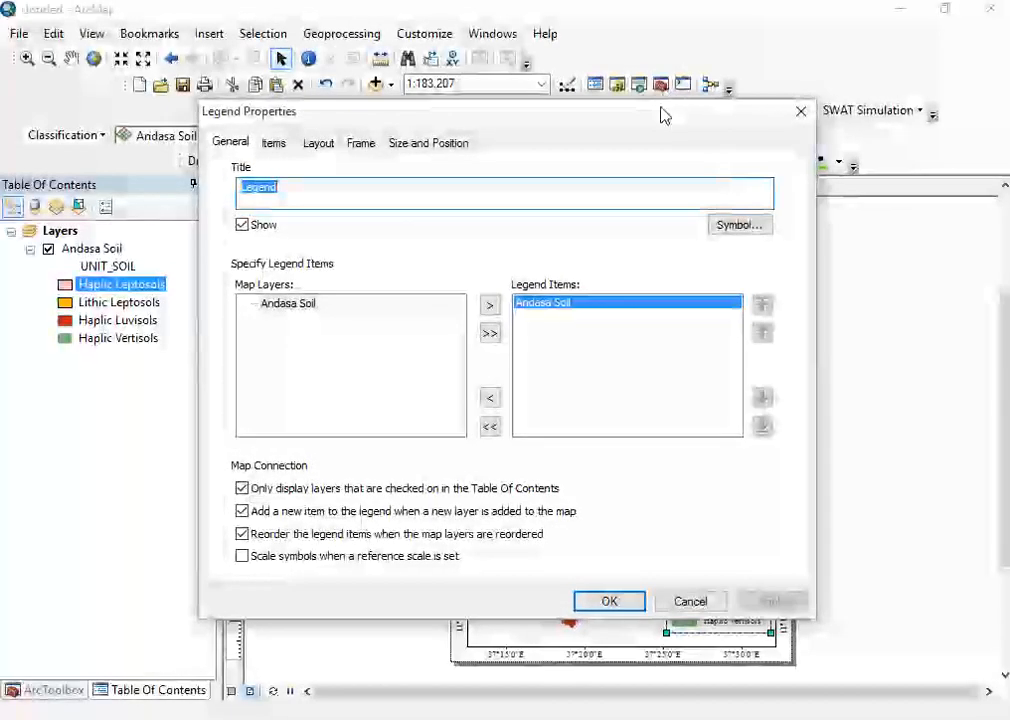
# - Set all legend item labels to 24-point Times New Roman and shrink the legend to fit inside the map frame's lower-right corner
pyautogui.moveTo(660, 115); pyautogui.dragTo(507, 143)
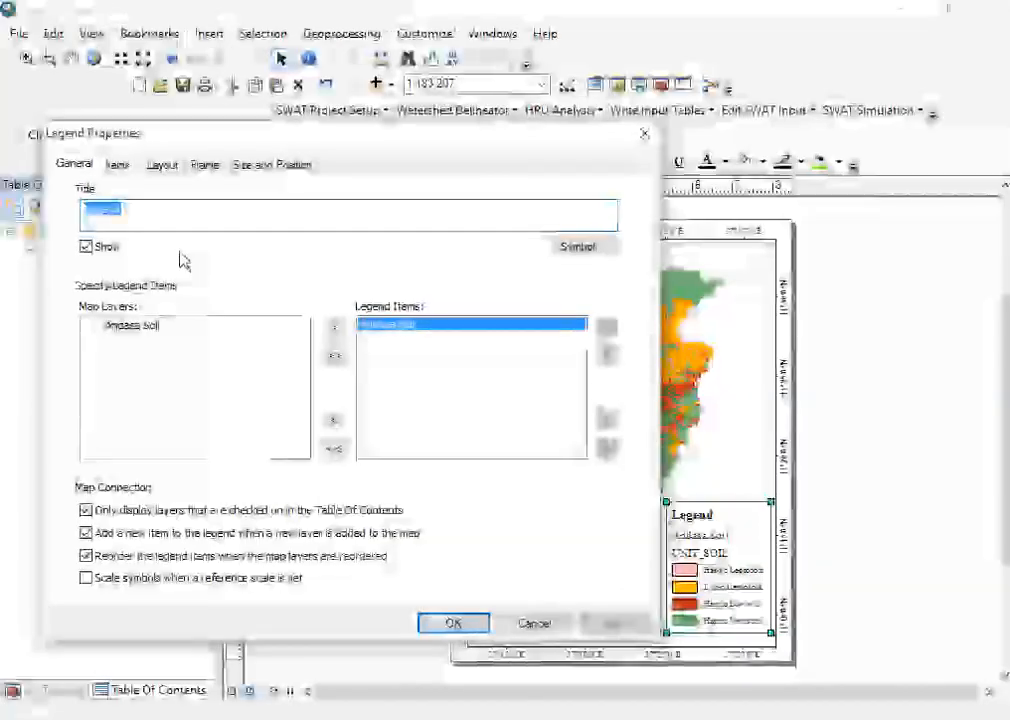
pyautogui.click(166, 170)
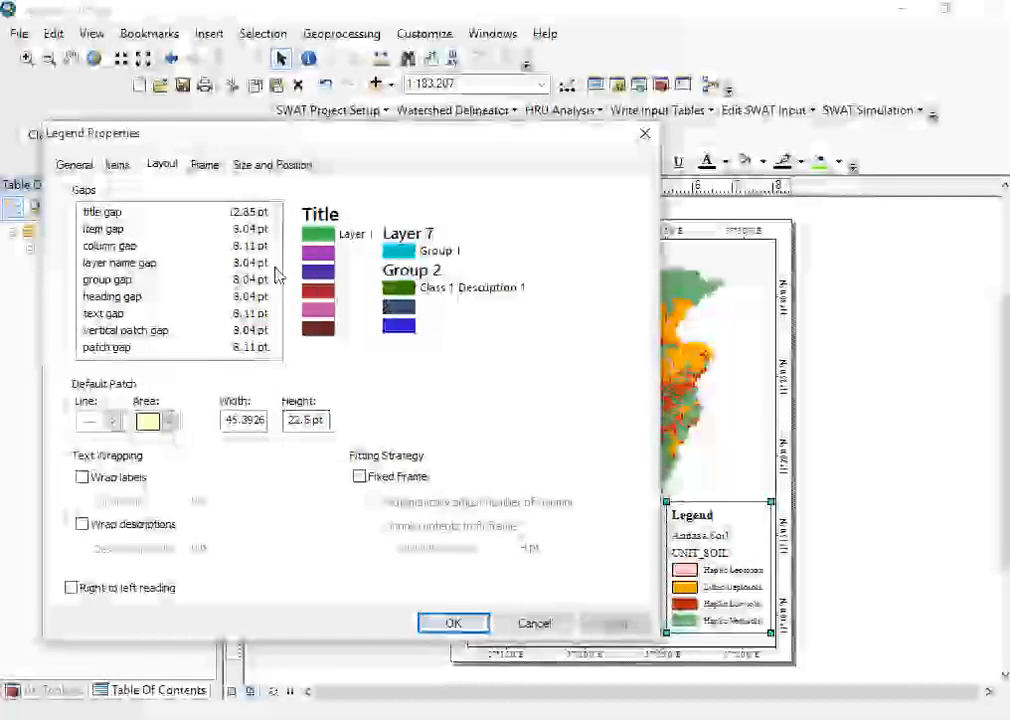
pyautogui.click(245, 170)
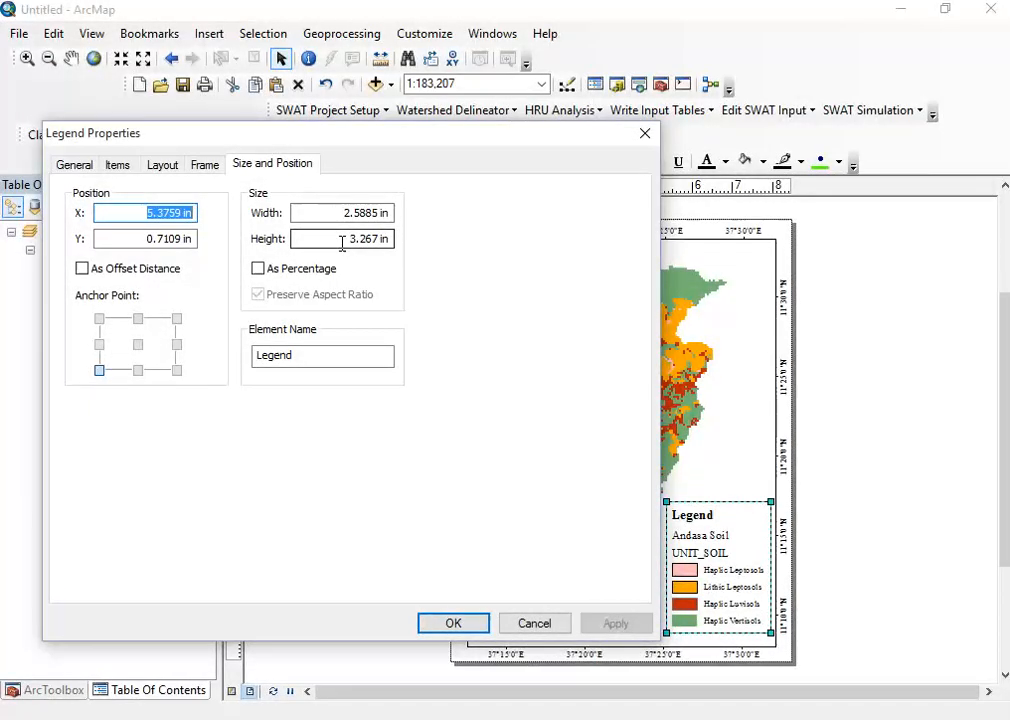
pyautogui.click(120, 168)
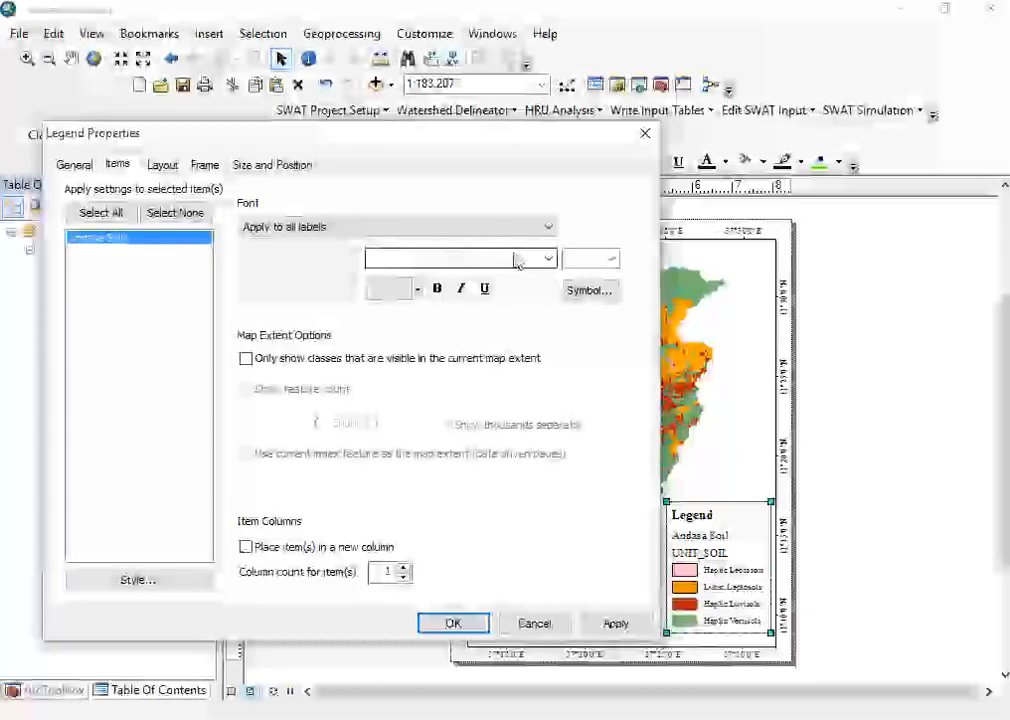
pyautogui.click(548, 259)
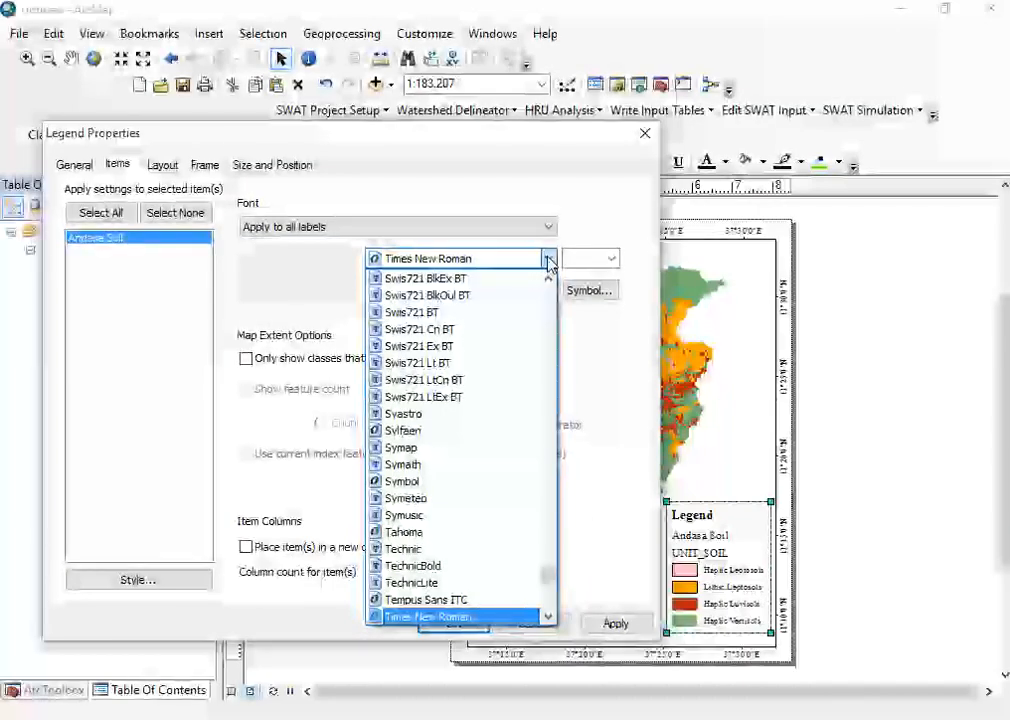
pyautogui.click(548, 259)
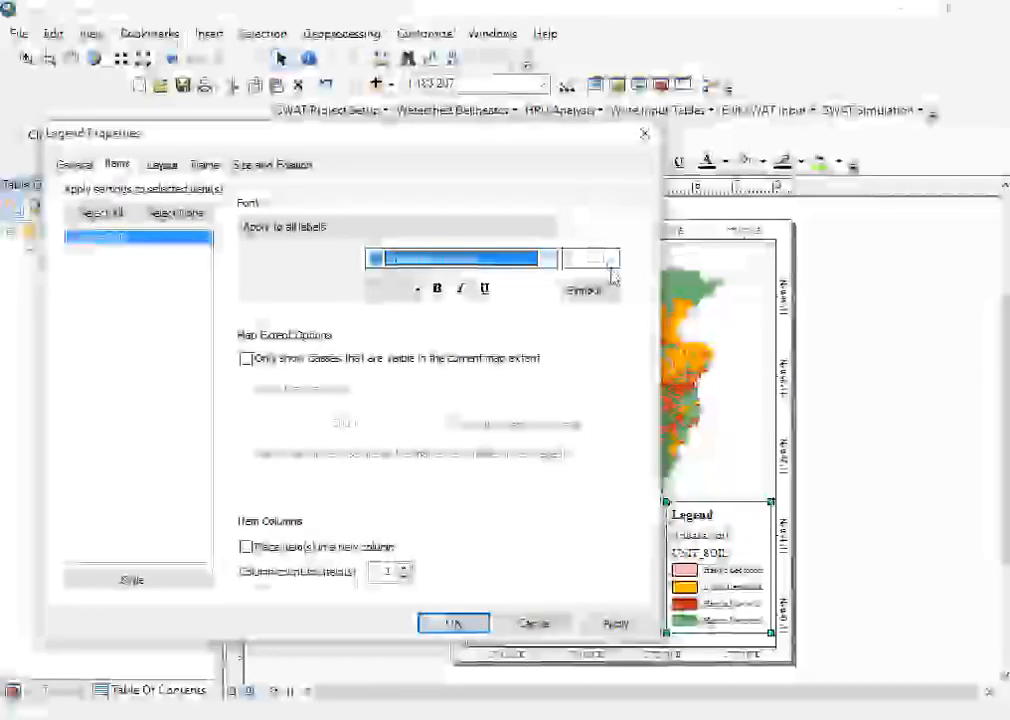
pyautogui.click(612, 260)
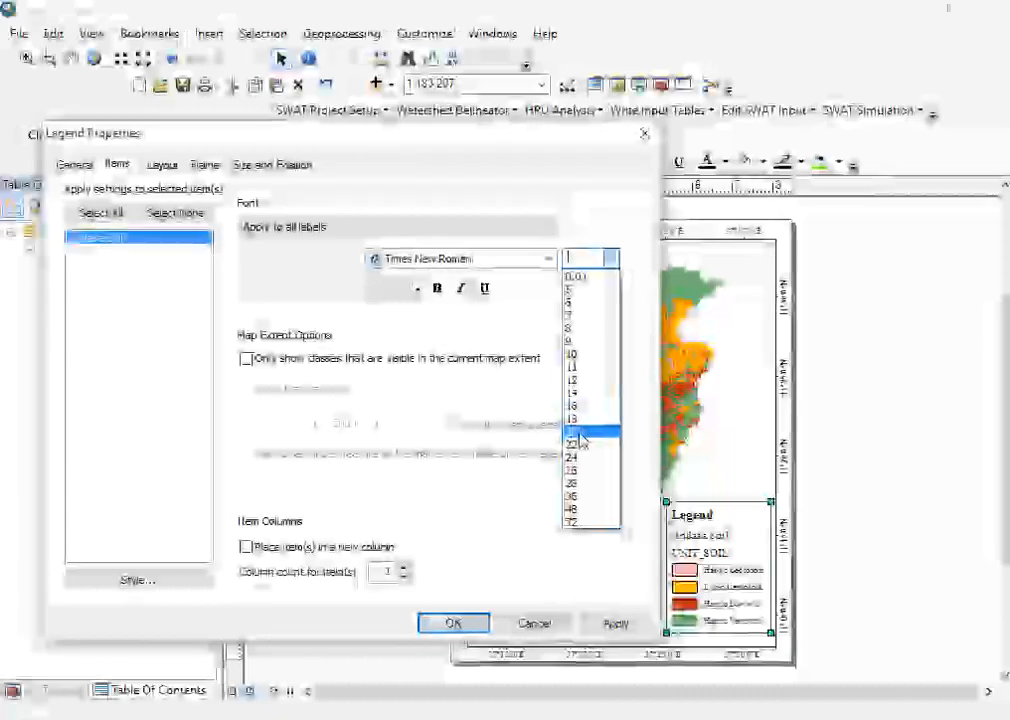
pyautogui.click(575, 457)
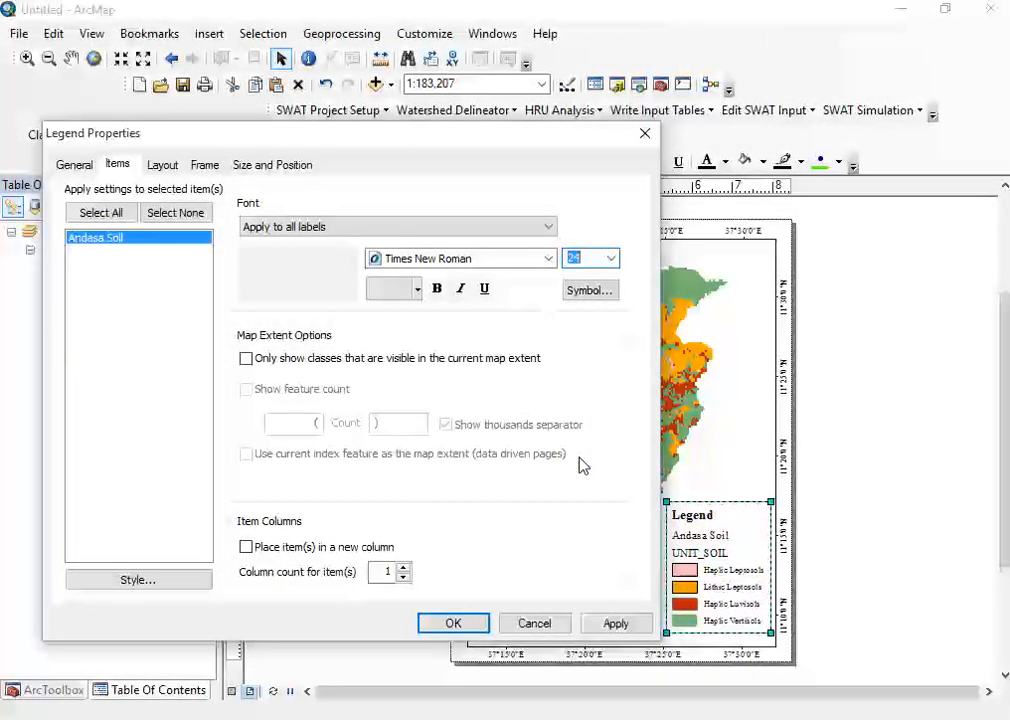
pyautogui.click(616, 624)
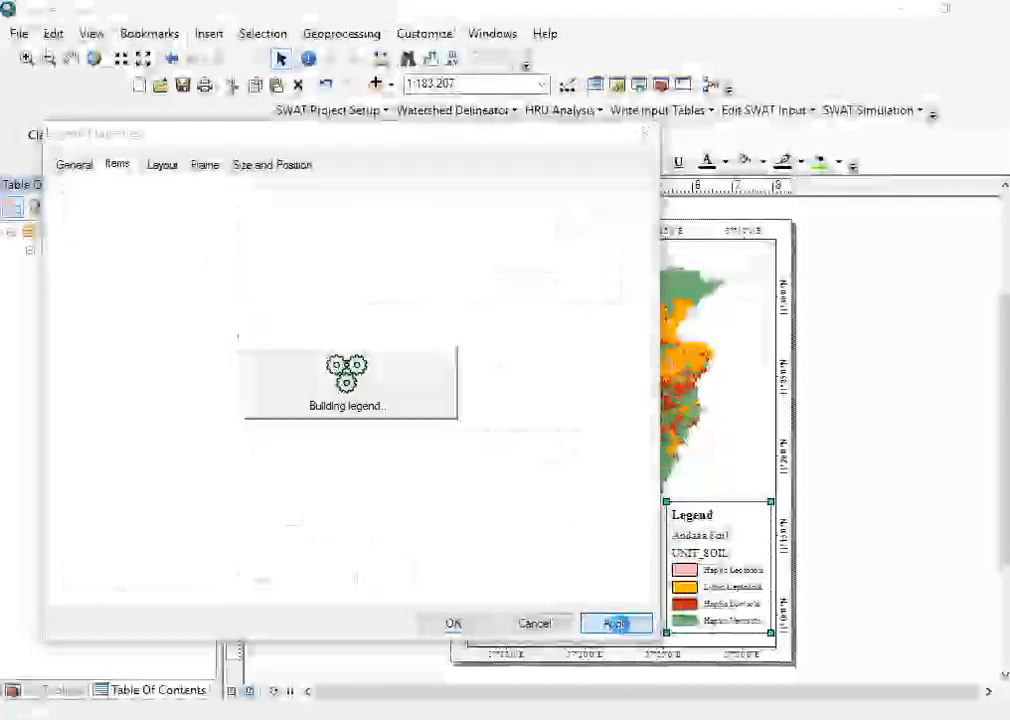
pyautogui.click(468, 626)
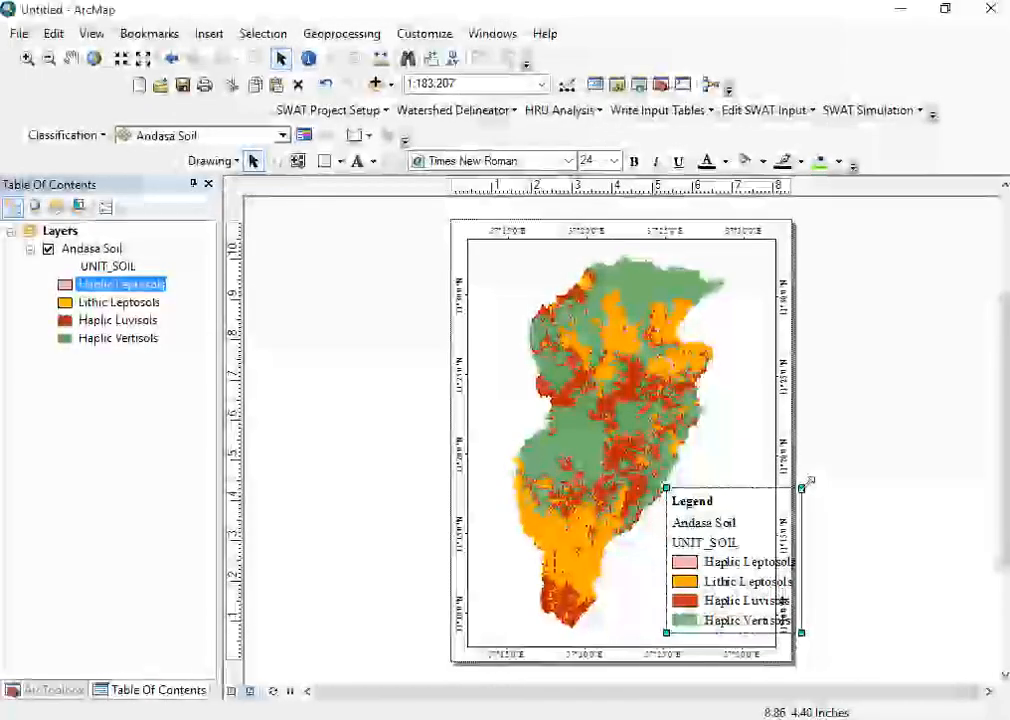
pyautogui.moveTo(778, 504); pyautogui.dragTo(775, 512)
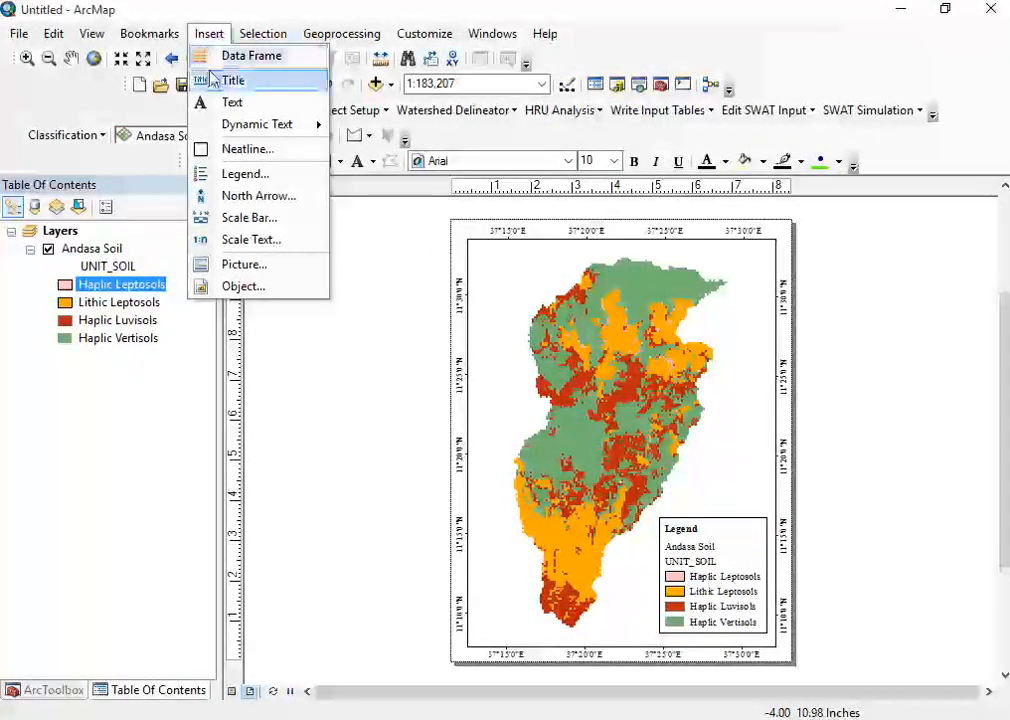
# - Insert the ESRI North 3 north arrow and place it in the upper-right corner of the map frame
pyautogui.click(253, 196)
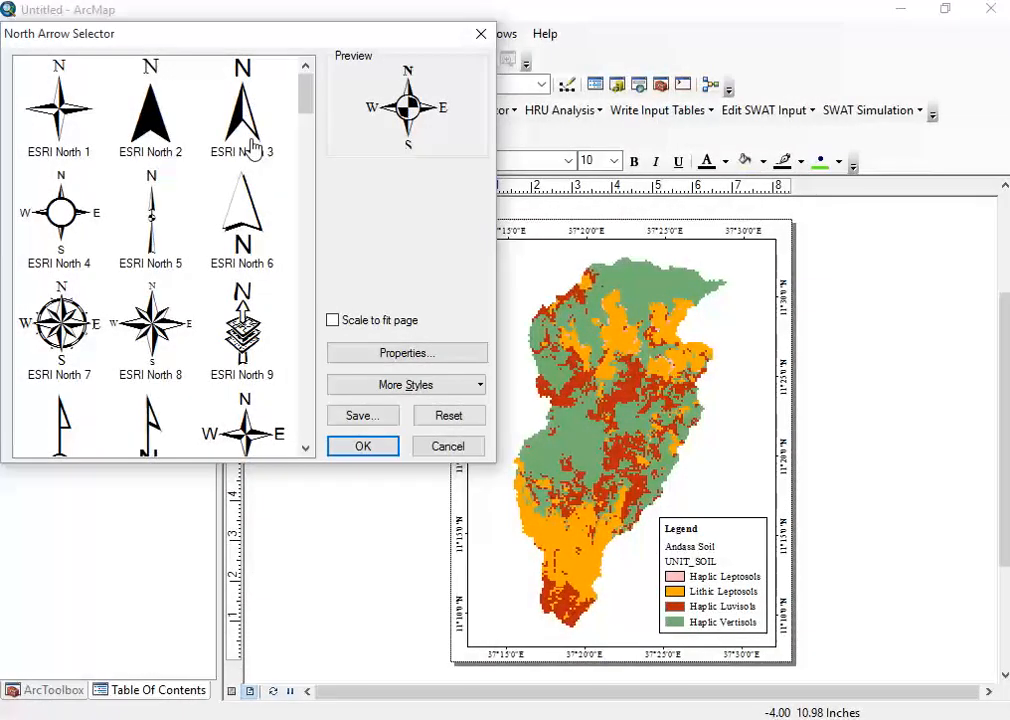
pyautogui.click(480, 34)
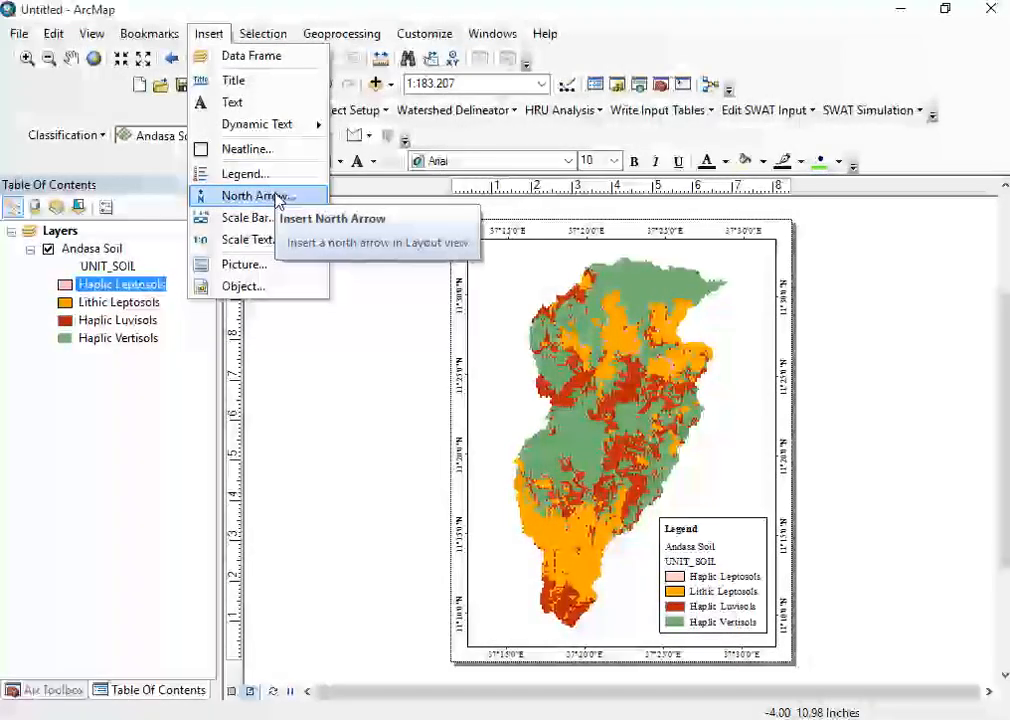
pyautogui.click(278, 197)
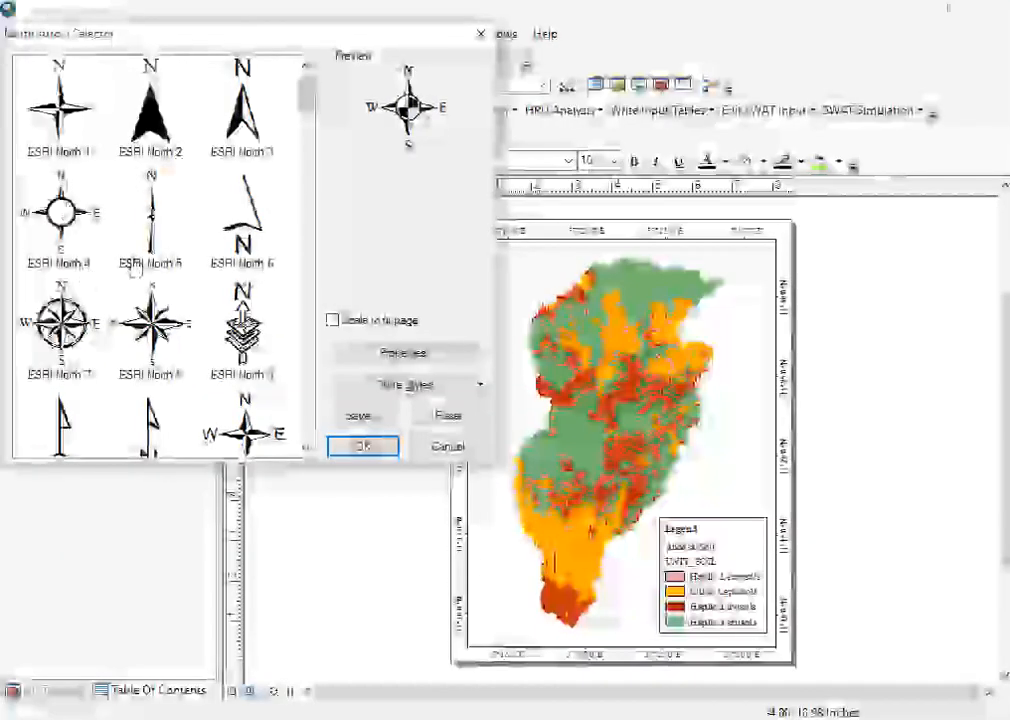
pyautogui.click(245, 130)
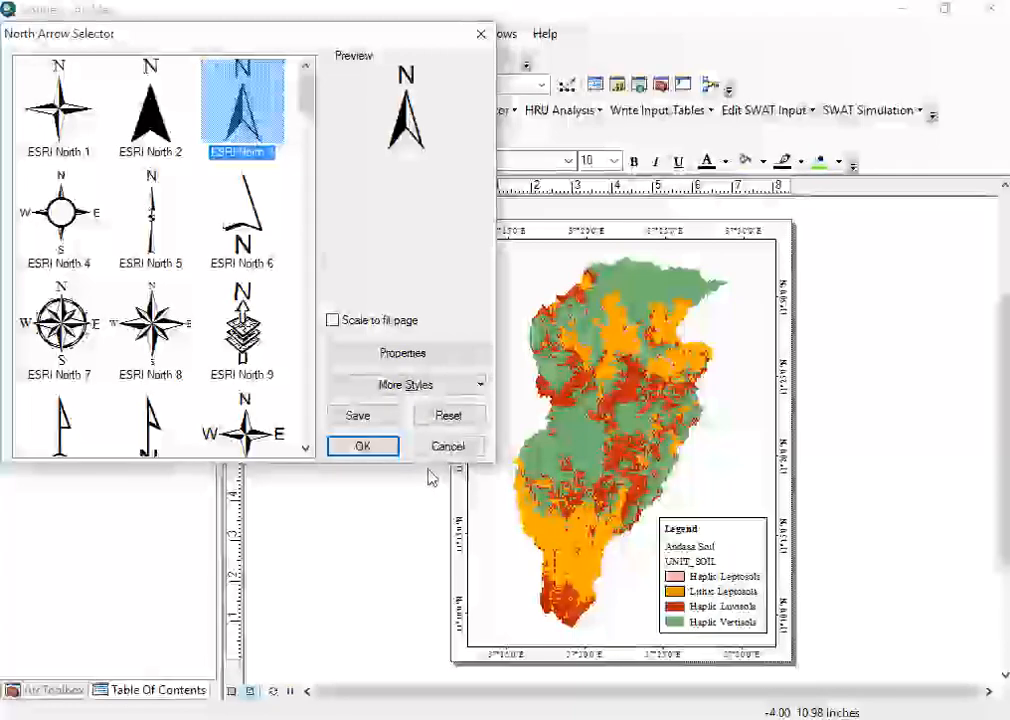
pyautogui.click(385, 449)
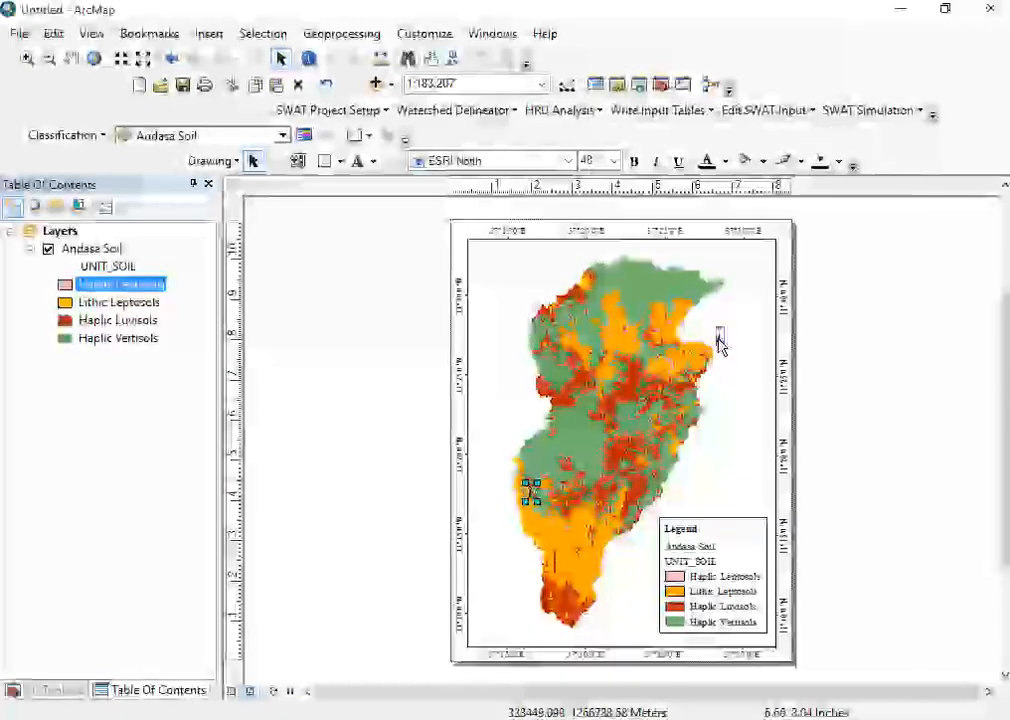
pyautogui.moveTo(748, 260); pyautogui.dragTo(756, 262)
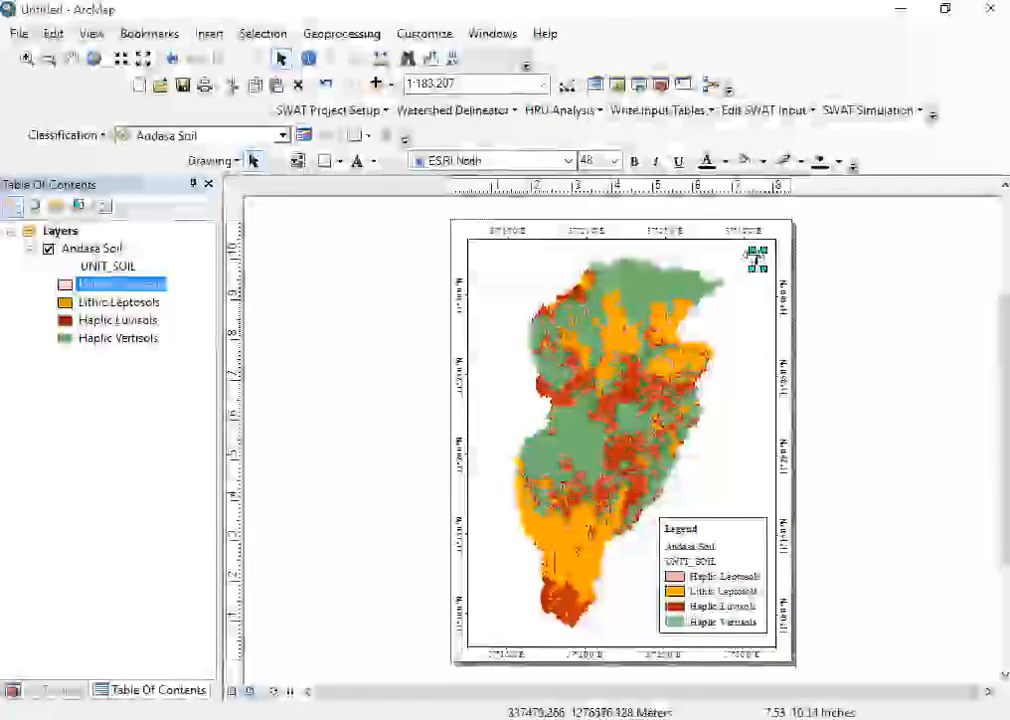
pyautogui.moveTo(750, 250); pyautogui.dragTo(747, 246)
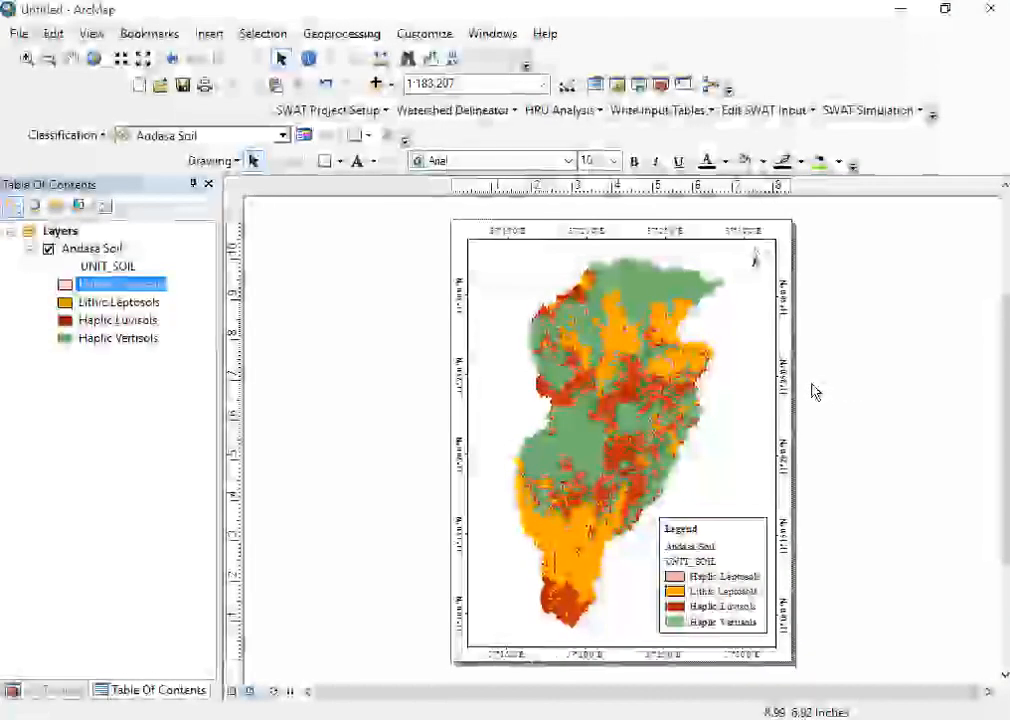
# - Choose the Scale Line 1 style for a new scale bar in the layout
pyautogui.click(211, 35)
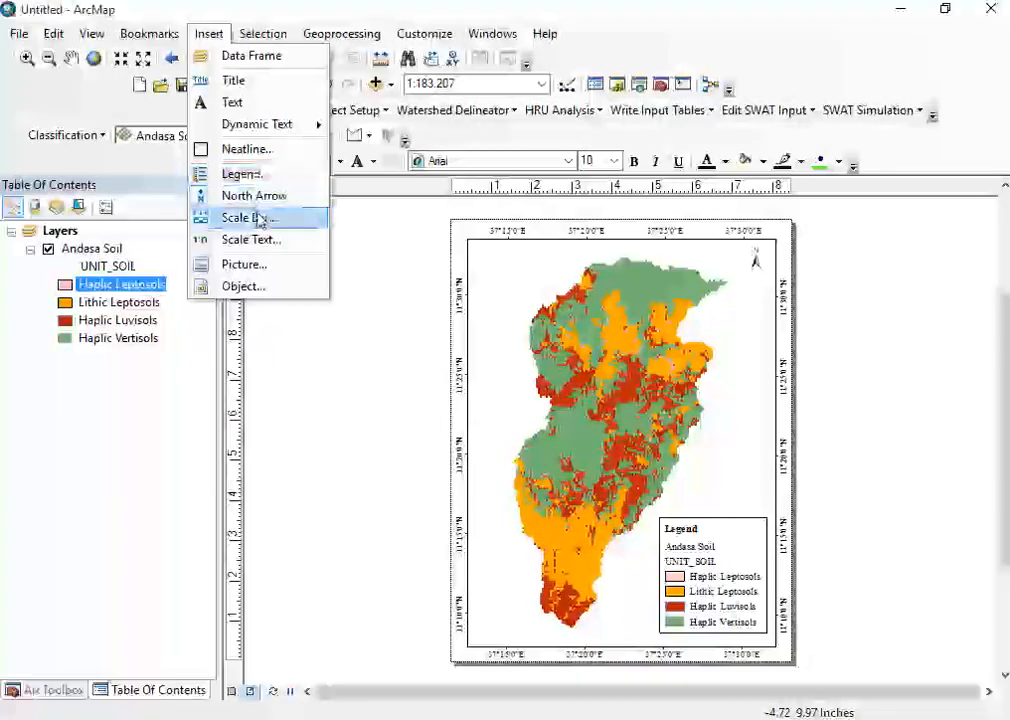
pyautogui.click(253, 218)
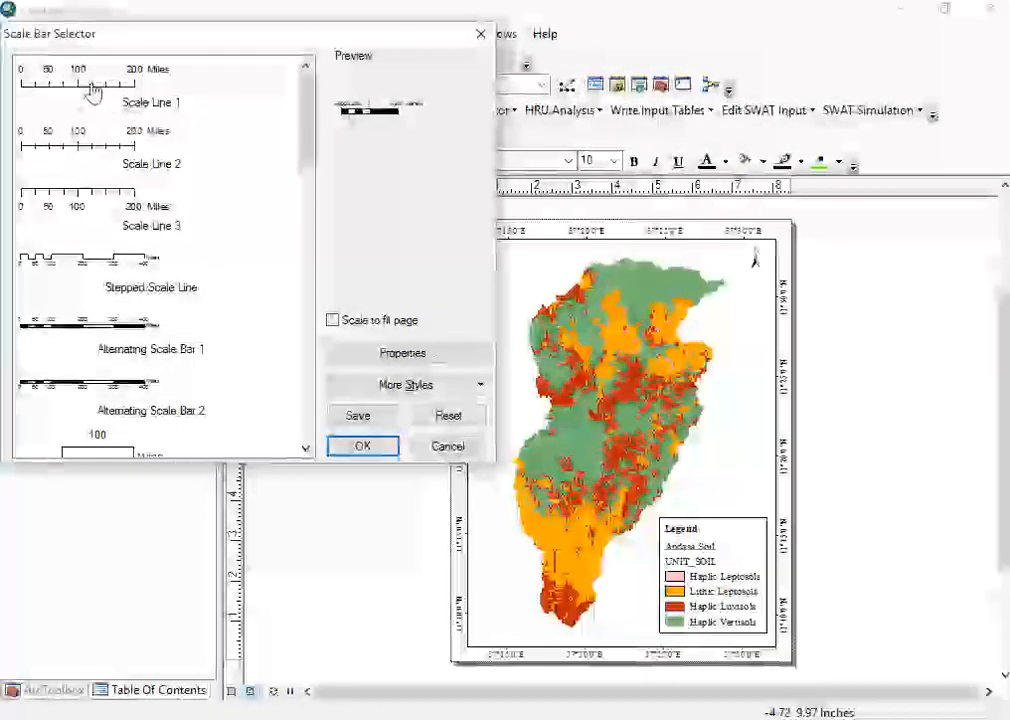
pyautogui.click(92, 92)
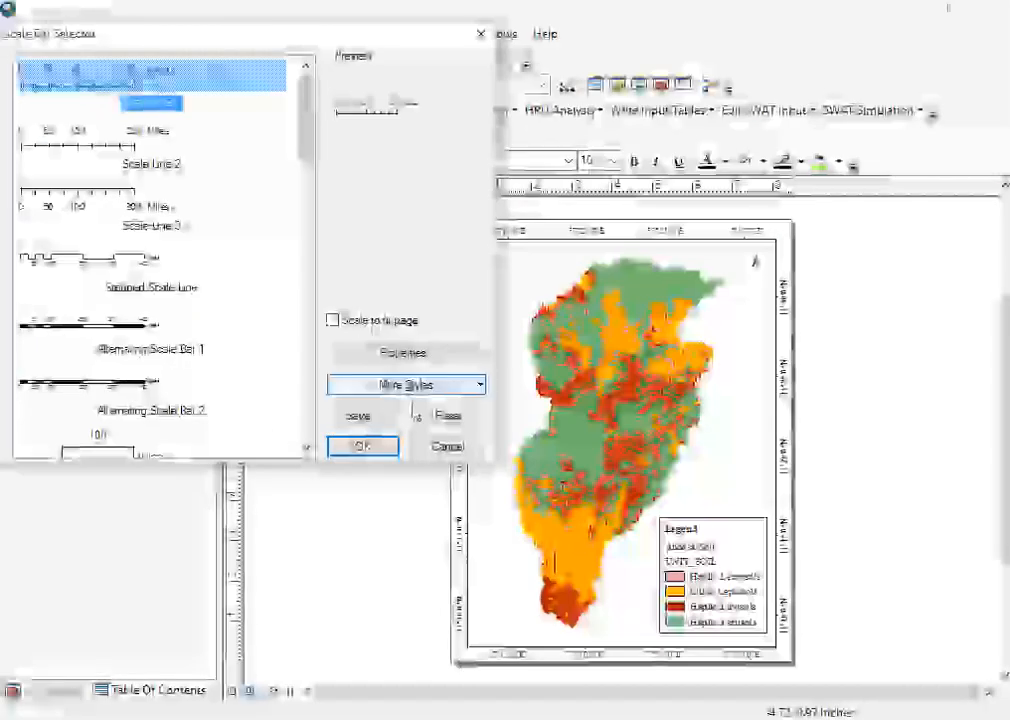
pyautogui.click(364, 446)
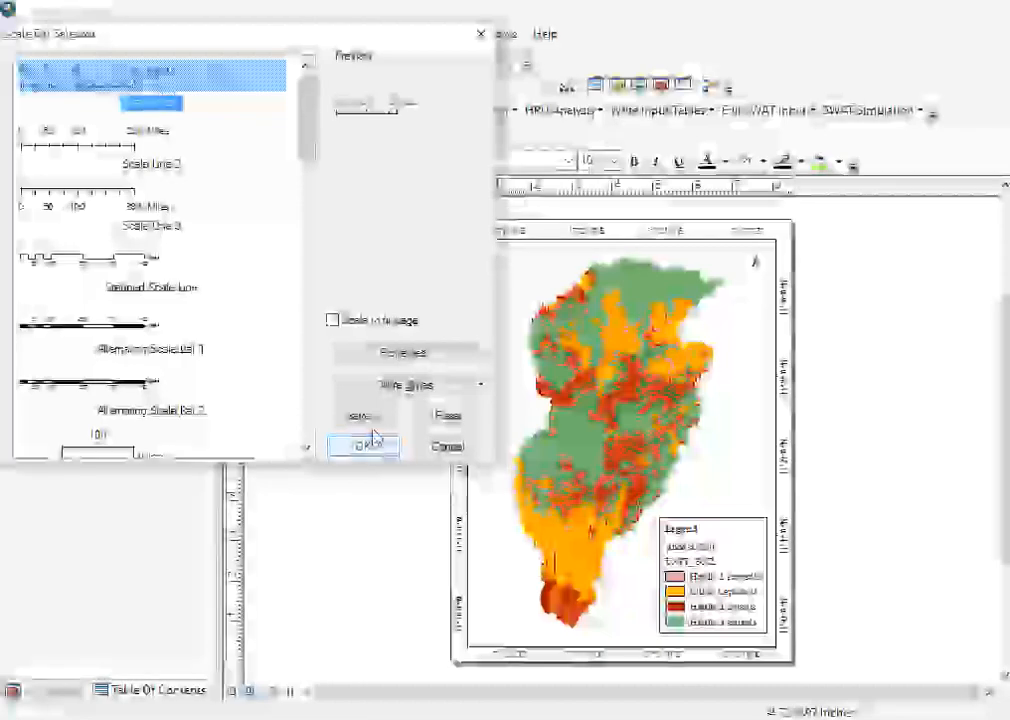
# - Set the scale bar's division units to Kilometers with the label Km, and insert it into the layout
pyautogui.click(378, 355)
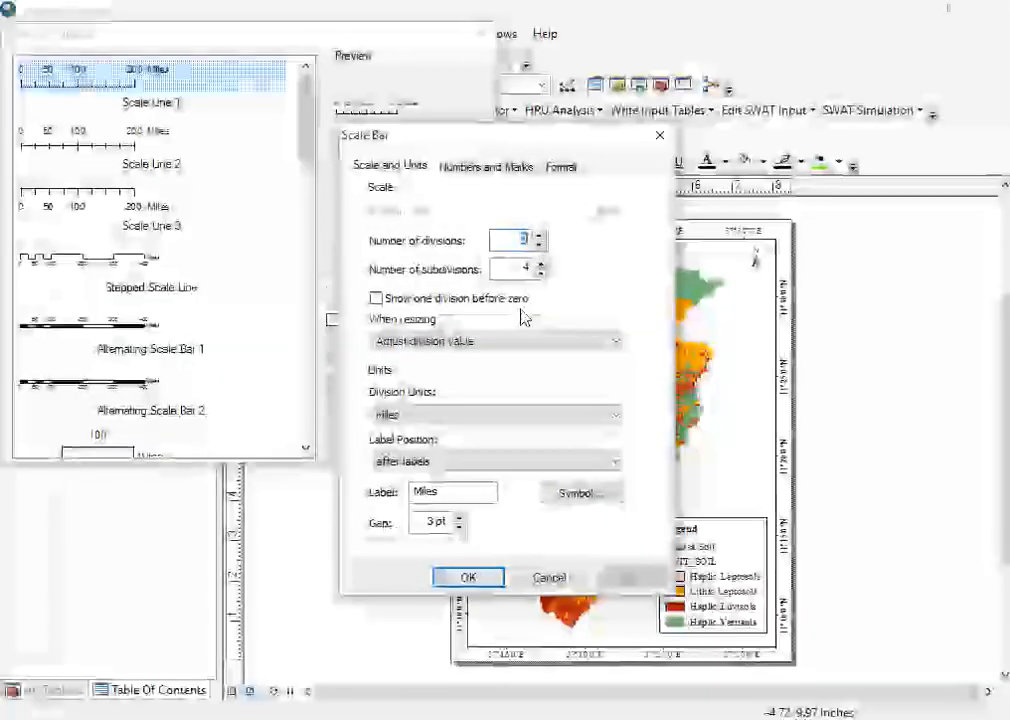
pyautogui.click(546, 415)
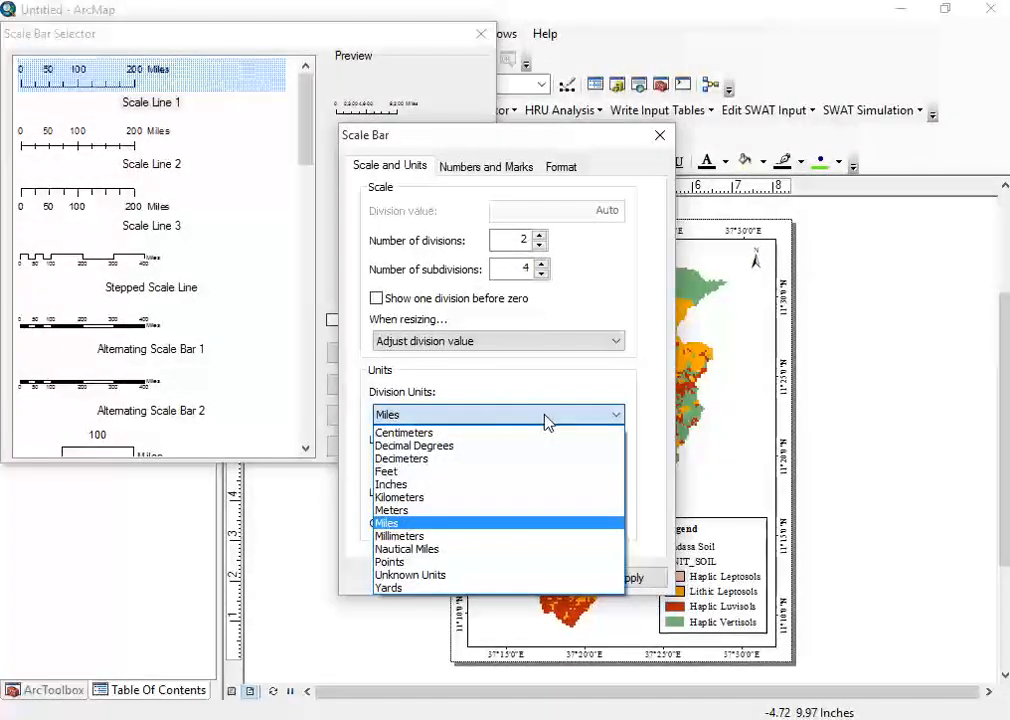
pyautogui.click(449, 497)
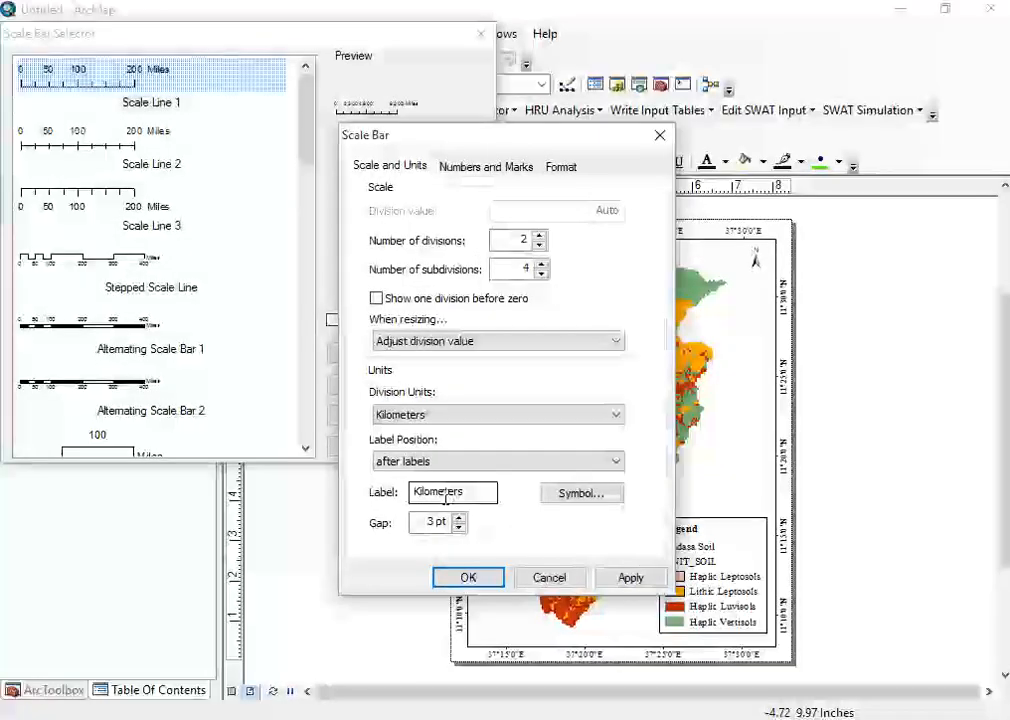
pyautogui.moveTo(468, 497); pyautogui.dragTo(354, 573)
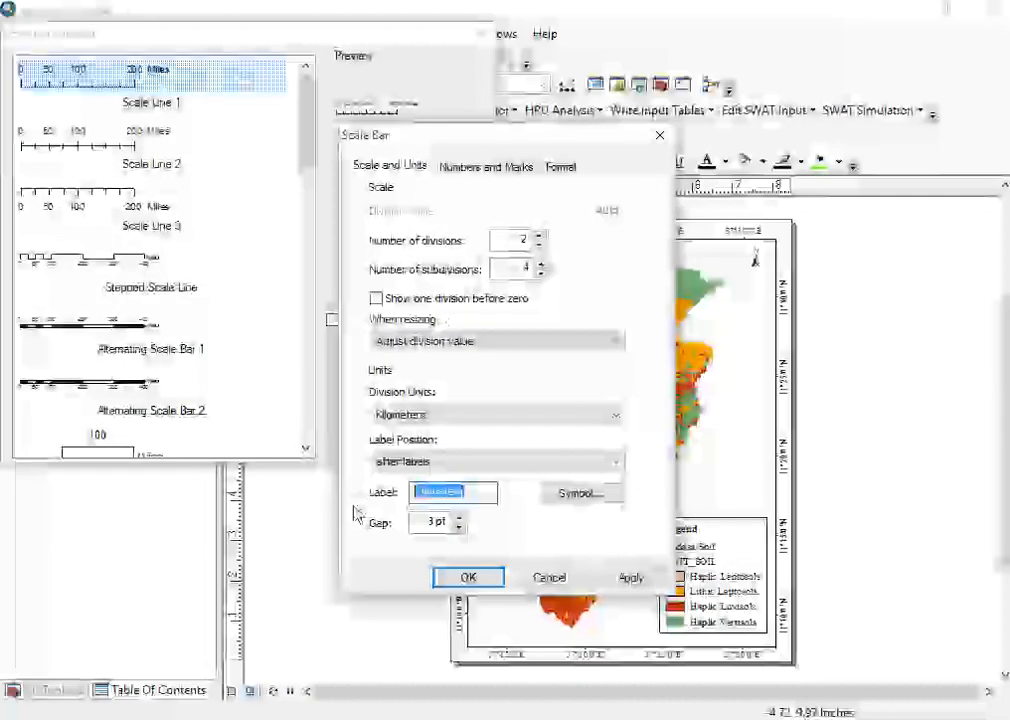
pyautogui.write('K')
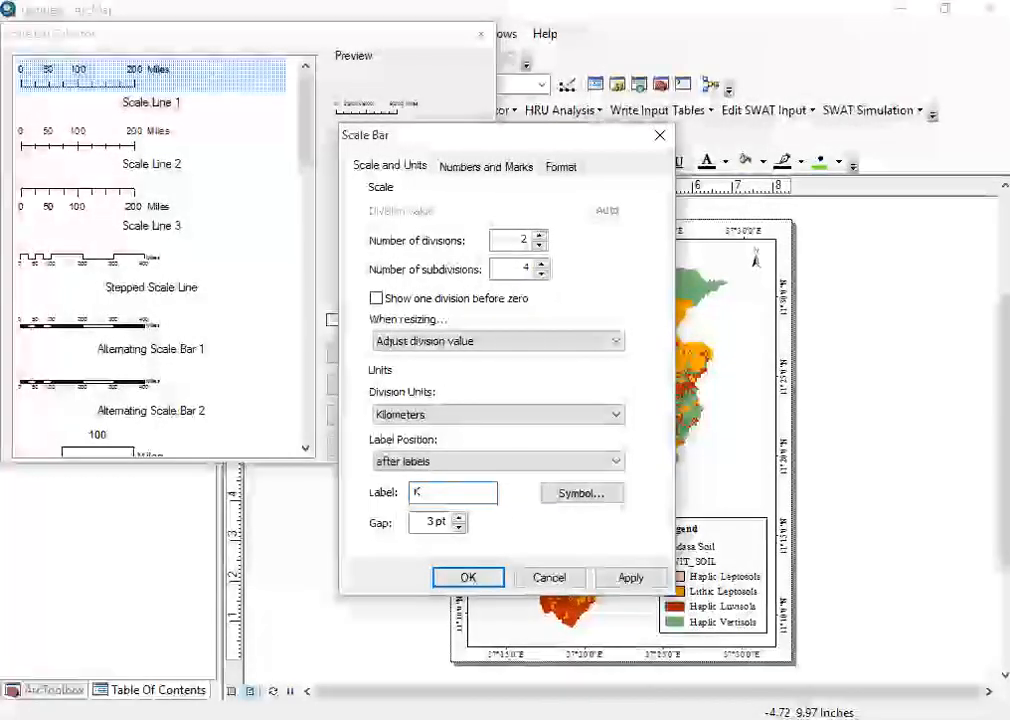
pyautogui.write('m')
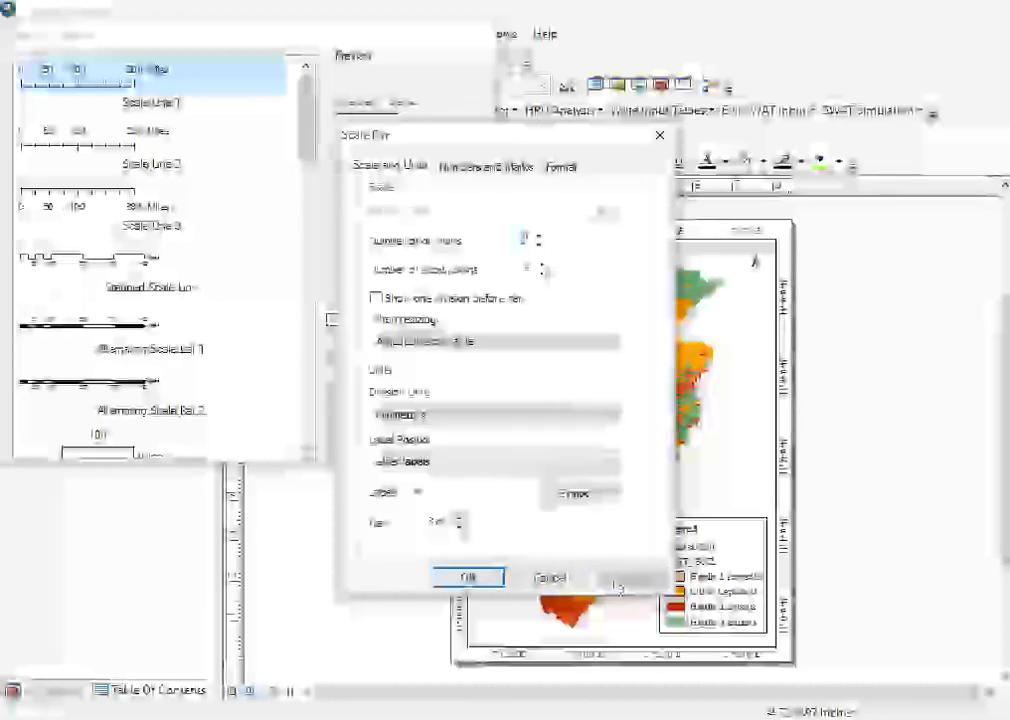
pyautogui.click(468, 576)
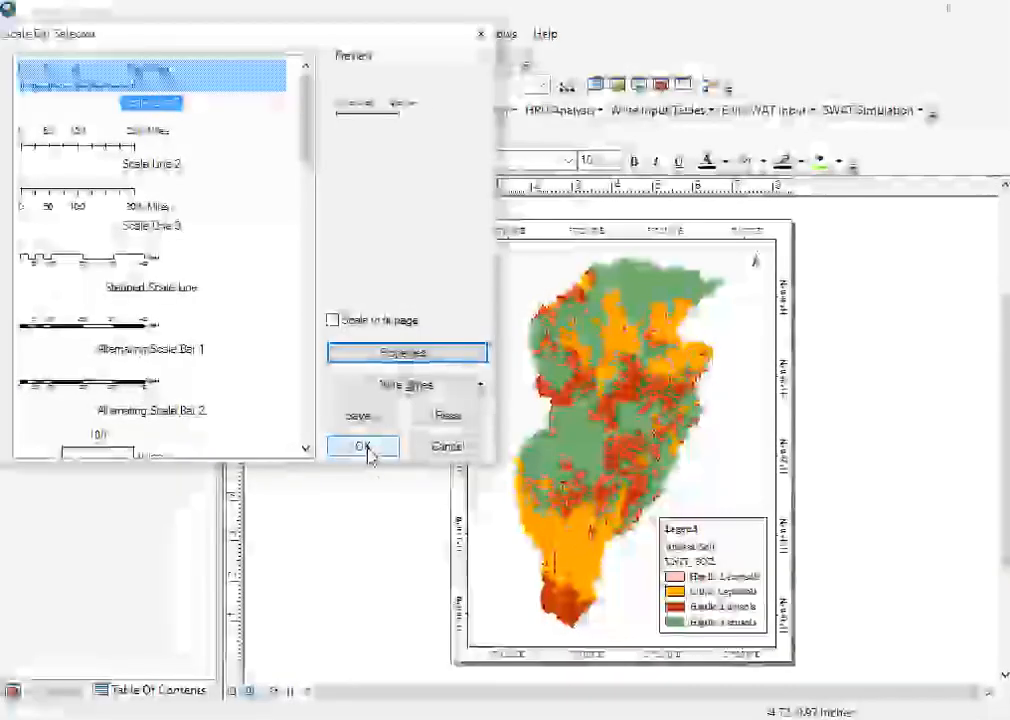
pyautogui.click(368, 447)
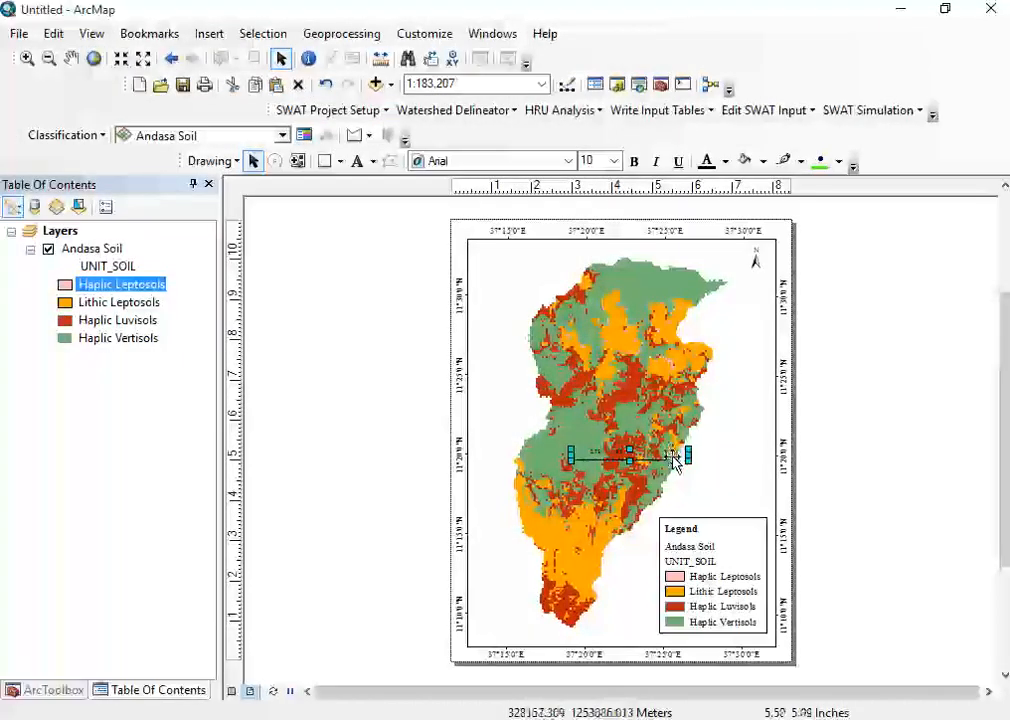
# - Move the scale bar to the lower-left part of the map frame, below the watershed, and enlarge it slightly
pyautogui.moveTo(665, 486); pyautogui.dragTo(603, 643)
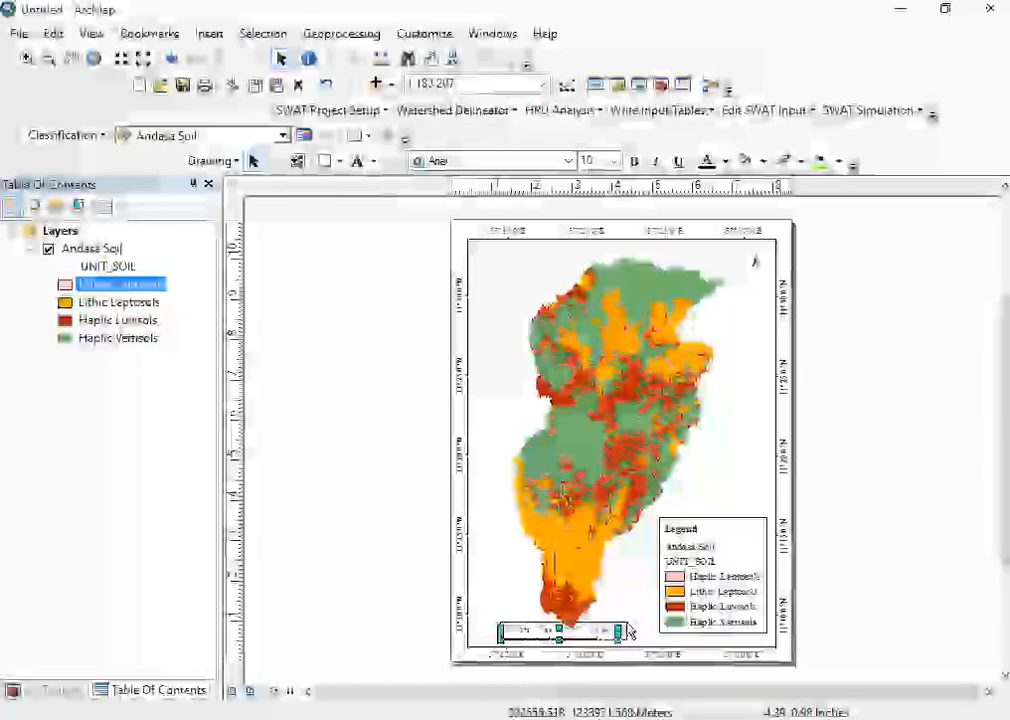
pyautogui.moveTo(617, 627); pyautogui.dragTo(633, 617)
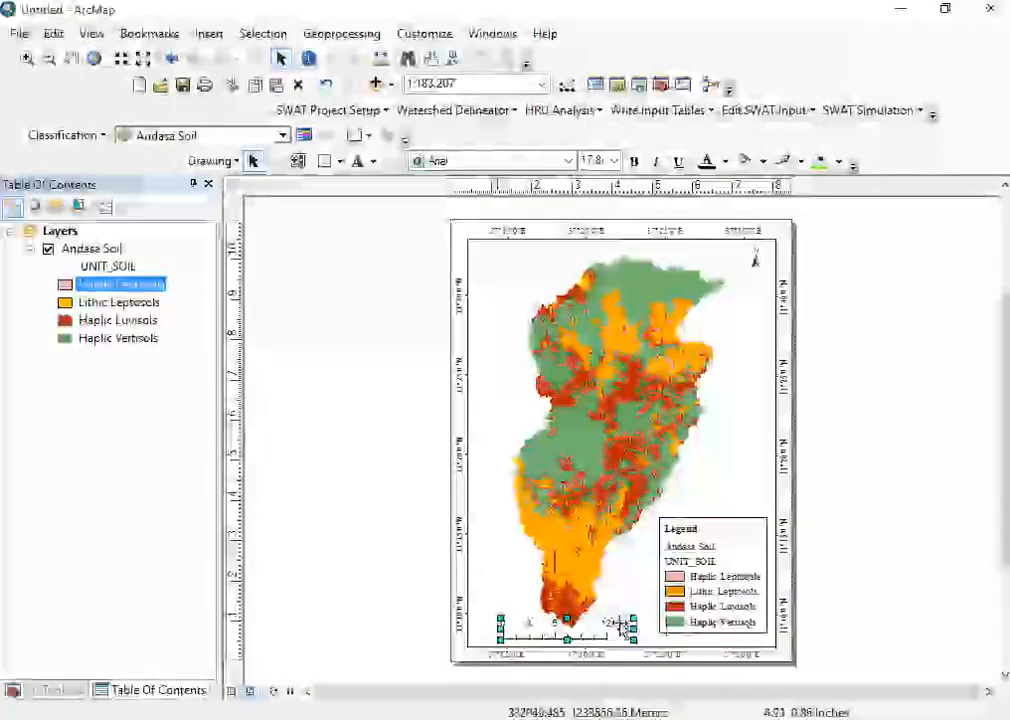
pyautogui.click(851, 577)
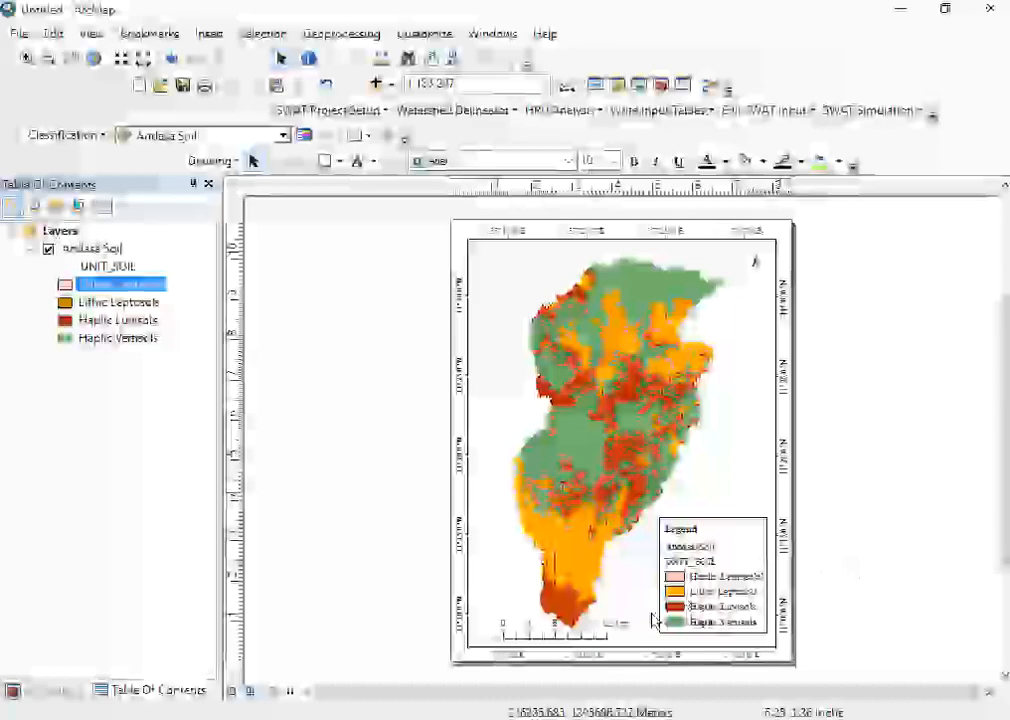
pyautogui.moveTo(609, 628); pyautogui.dragTo(597, 633)
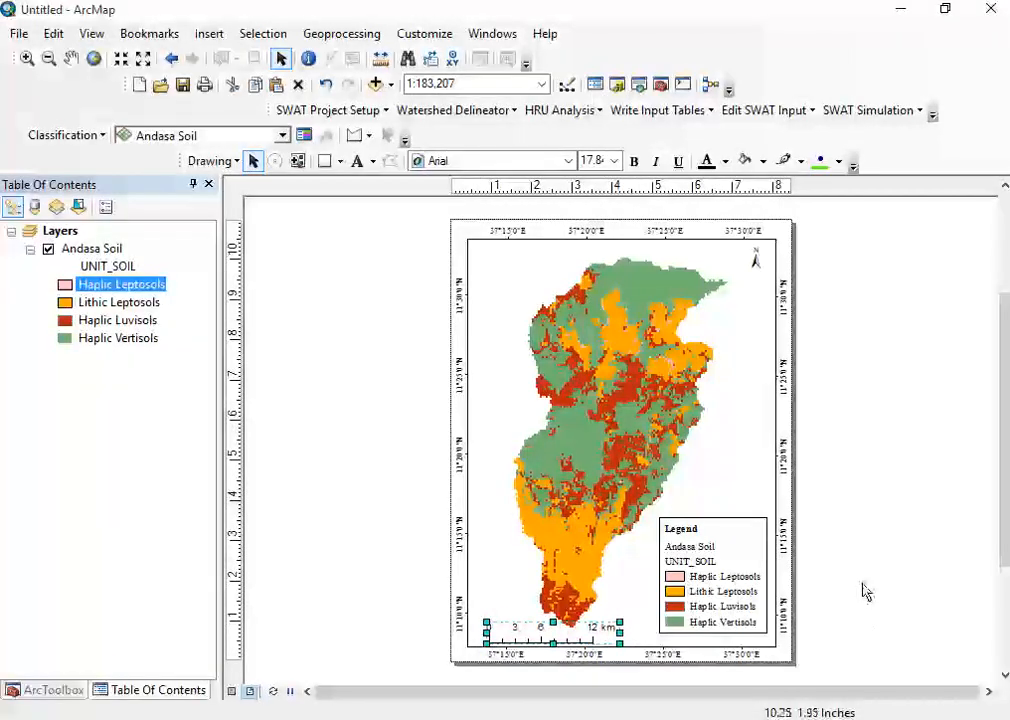
pyautogui.click(863, 591)
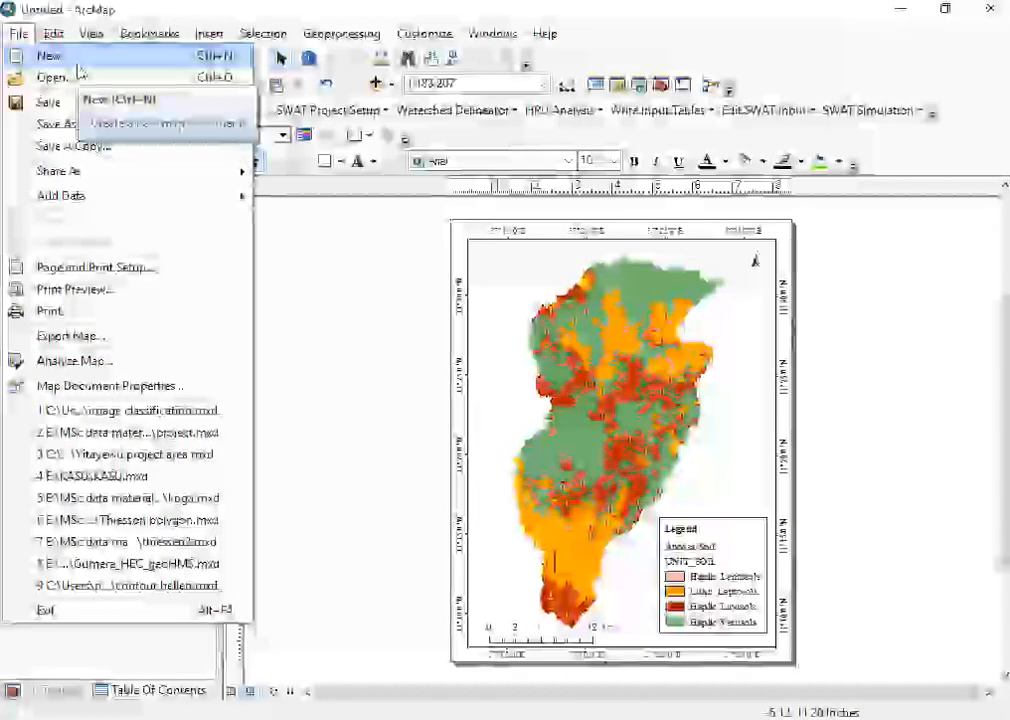
# - Preview how the map layout will print, and return to the layout view
pyautogui.click(150, 292)
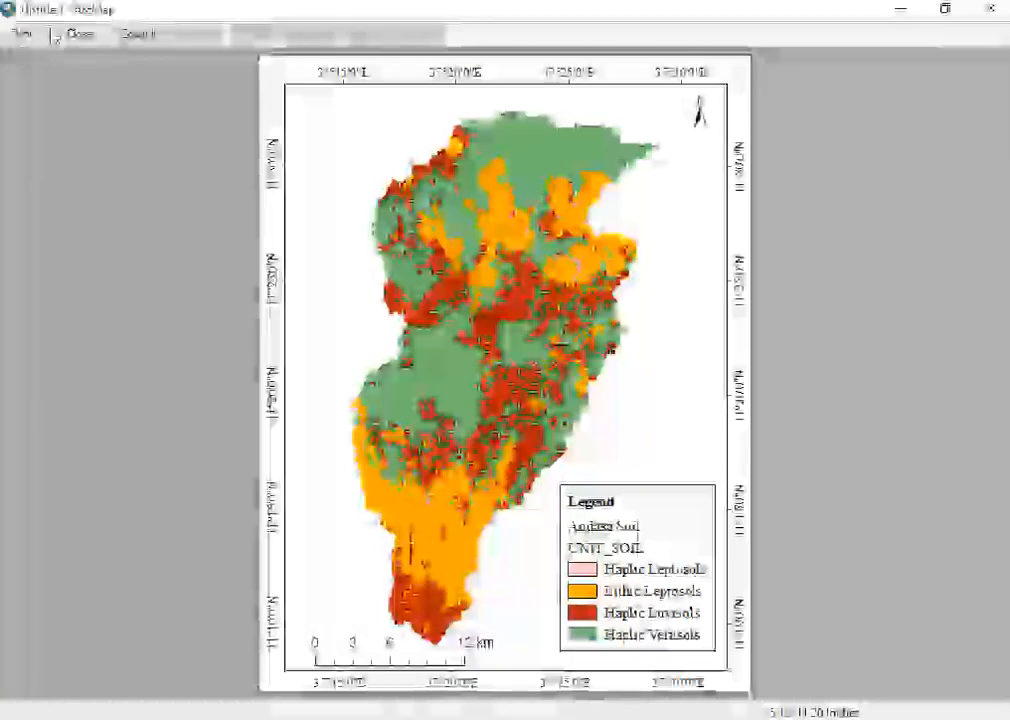
pyautogui.click(80, 34)
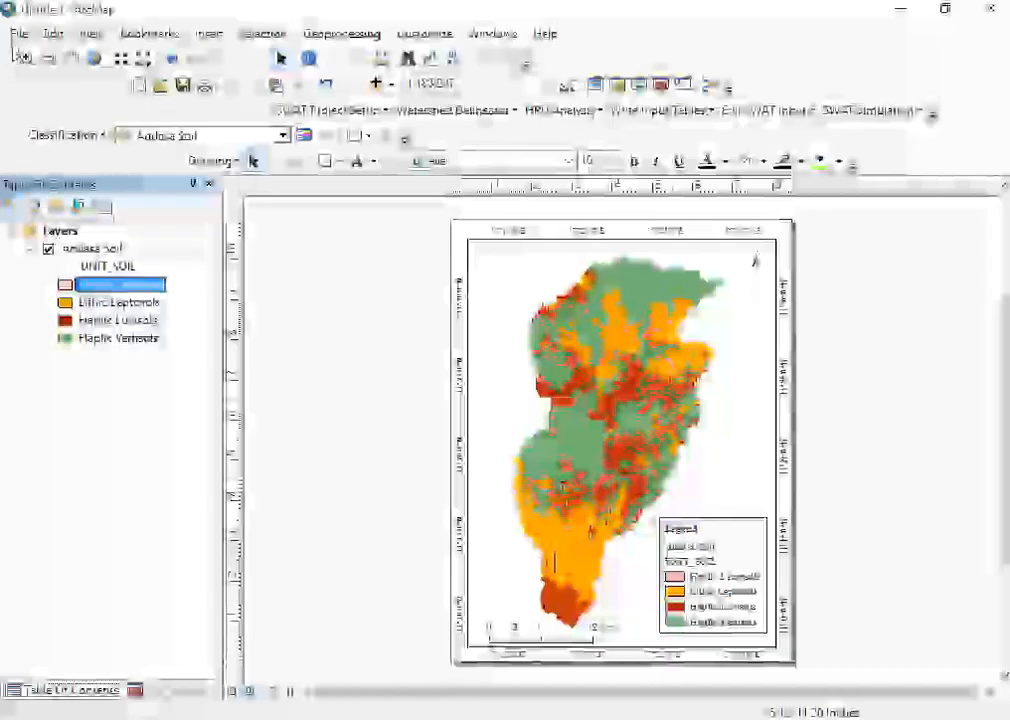
# - Set the paper orientation to Landscape in the page and print setup and apply it to the layout
pyautogui.click(15, 38)
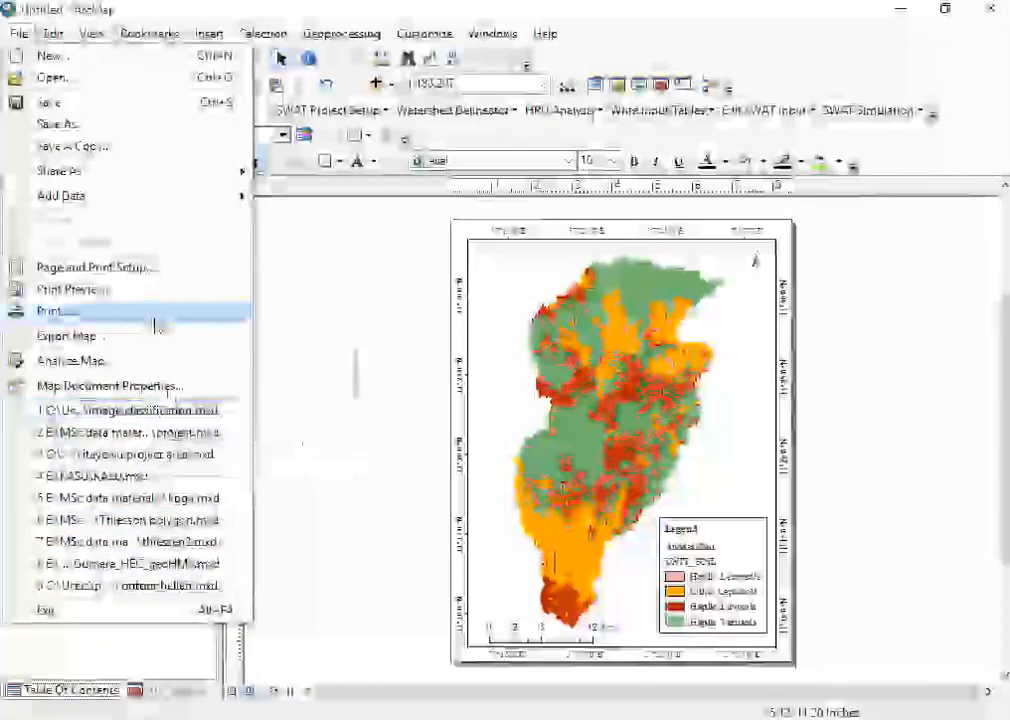
pyautogui.click(122, 268)
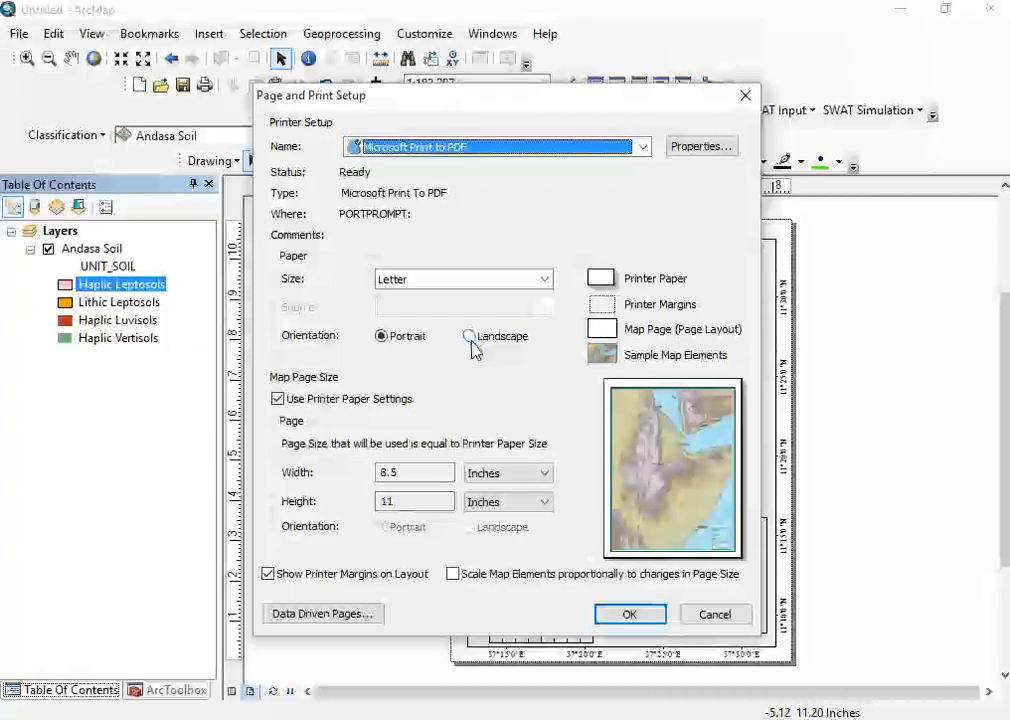
pyautogui.click(470, 338)
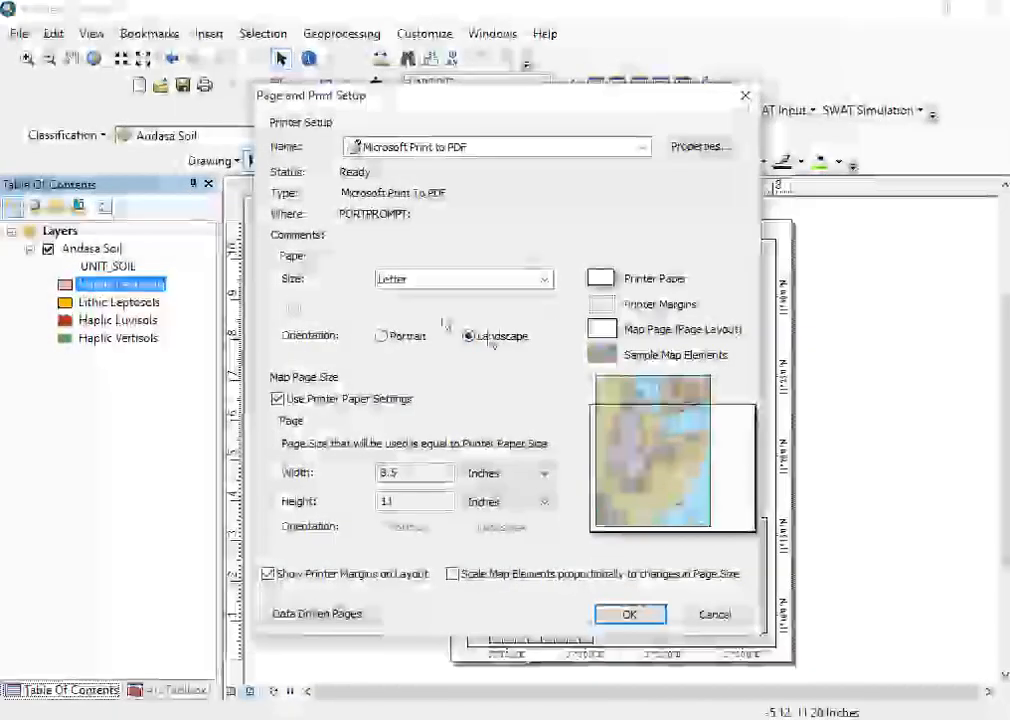
pyautogui.click(383, 340)
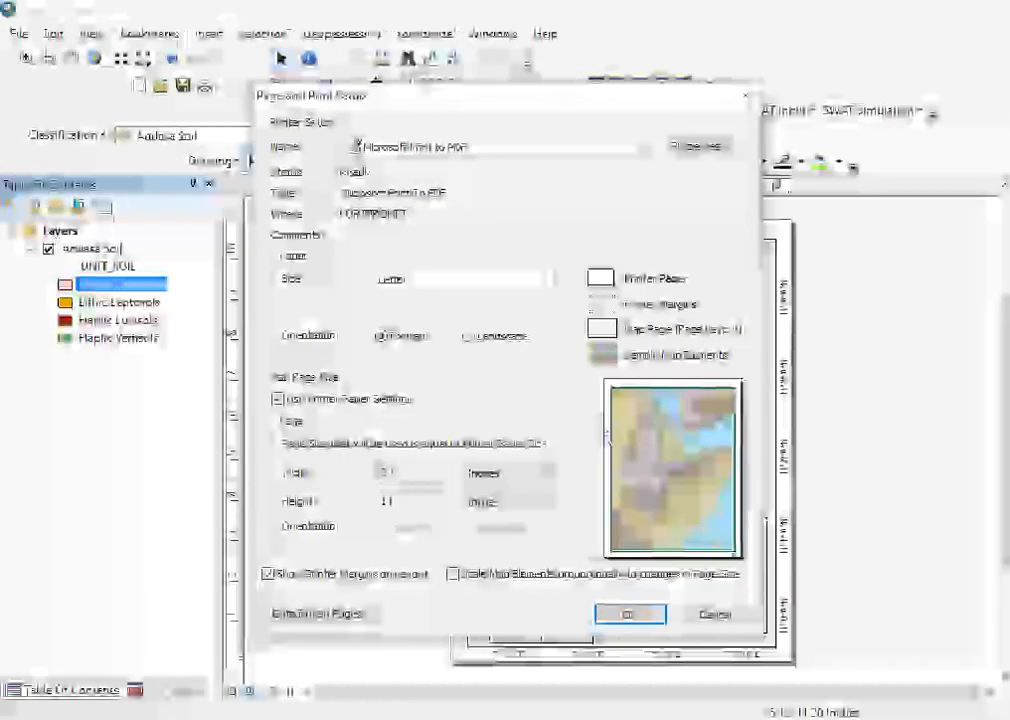
pyautogui.click(469, 337)
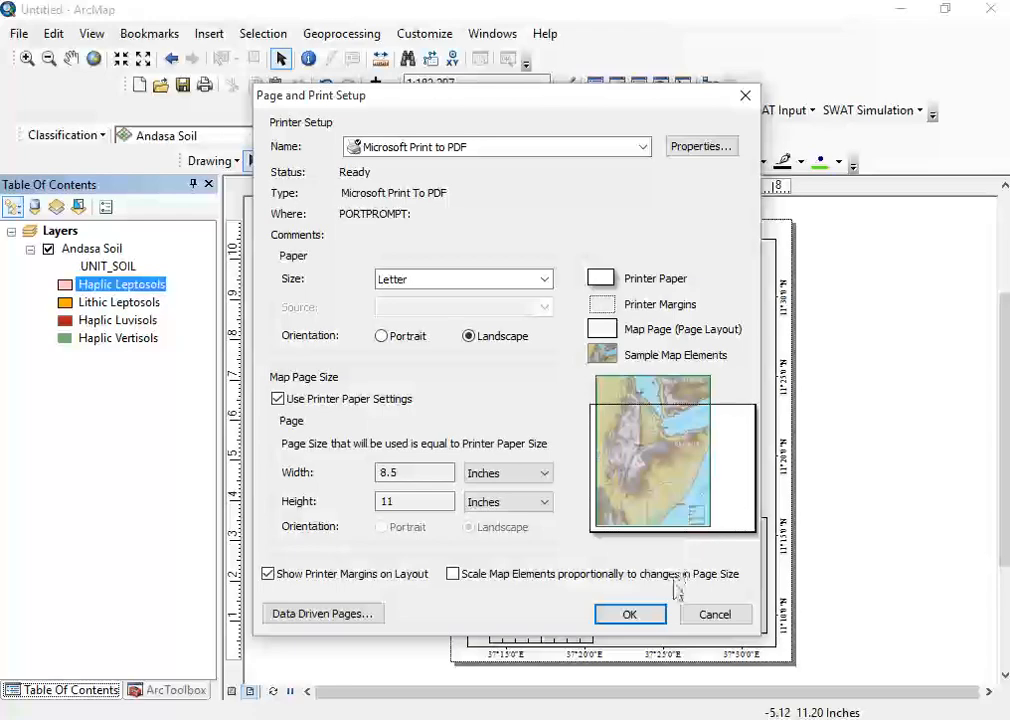
pyautogui.click(651, 615)
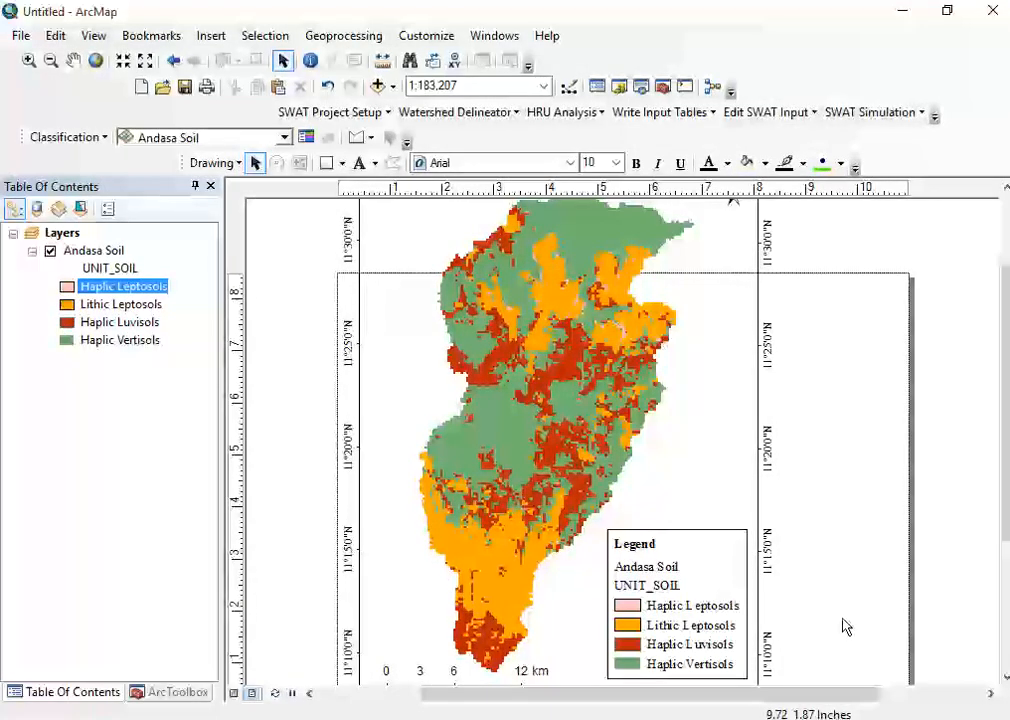
# - Set the paper orientation back to Portrait in the page and print setup
pyautogui.click(24, 40)
pyautogui.click(92, 270)
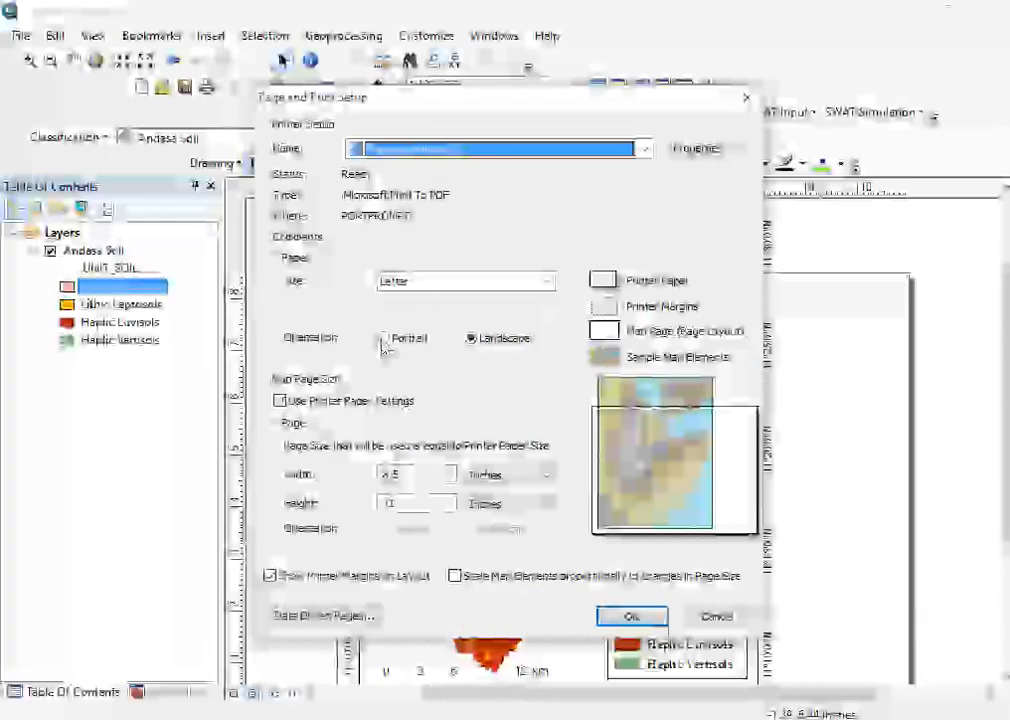
pyautogui.click(384, 338)
pyautogui.click(632, 617)
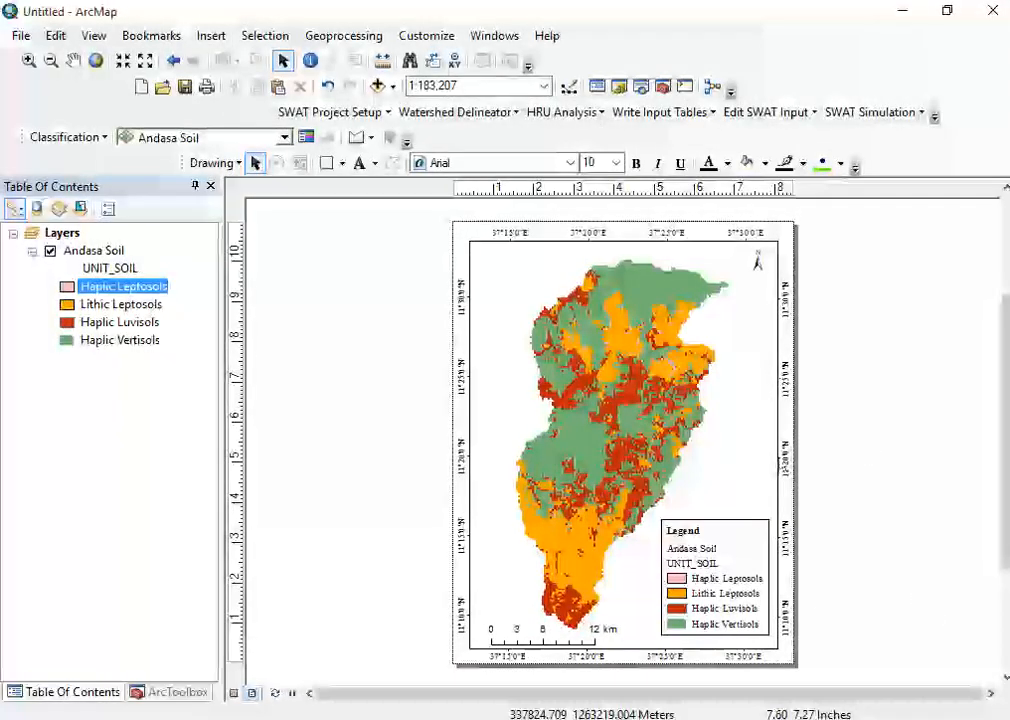
# - Export the map layout to the Desktop as a 300 dpi JPEG named Andasa Soil
pyautogui.click(21, 37)
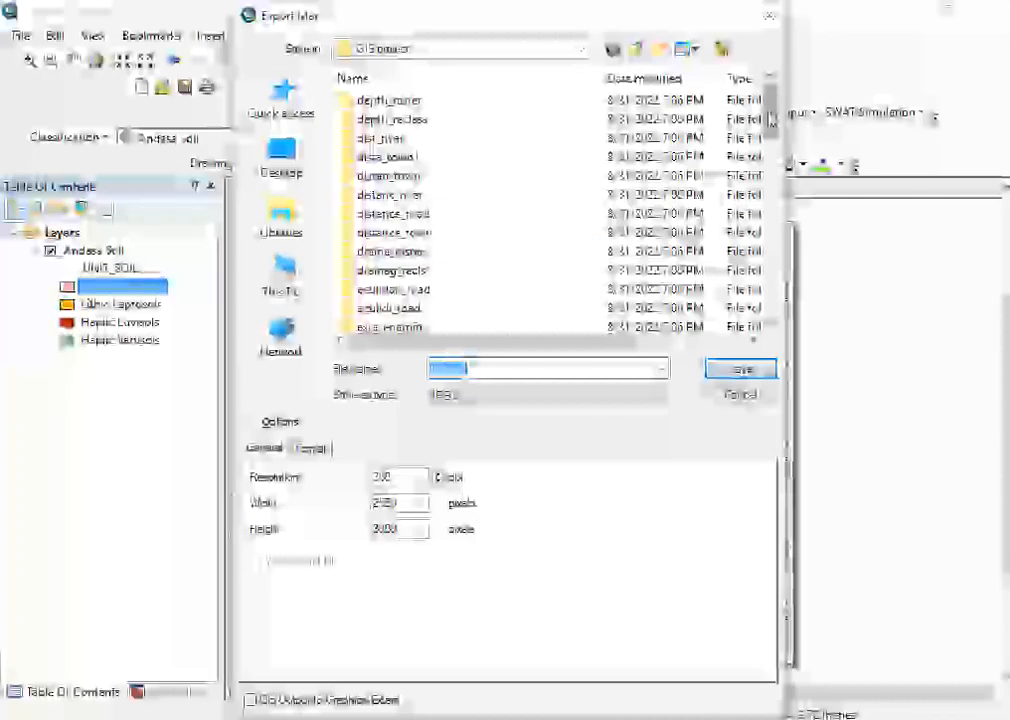
pyautogui.scroll(-10, 550, 210)
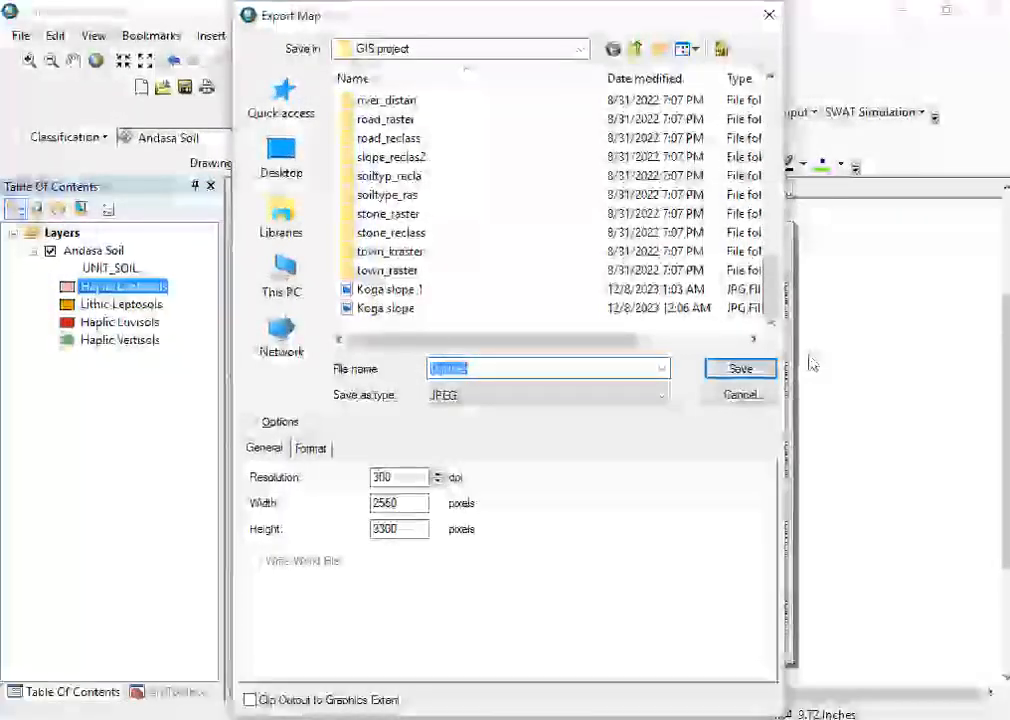
pyautogui.click(283, 162)
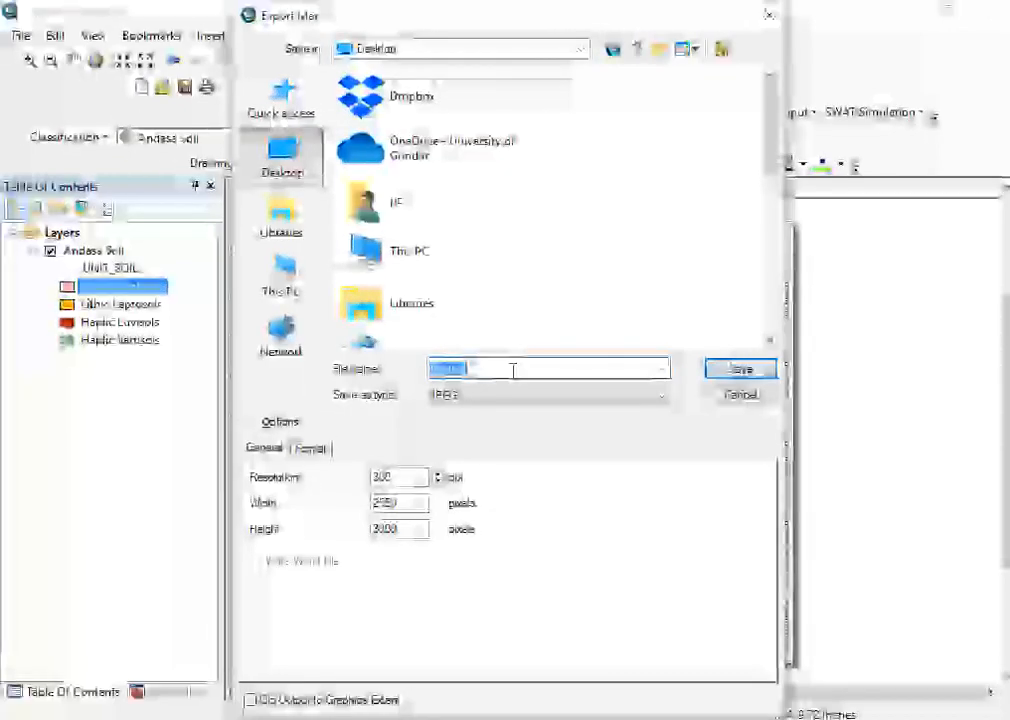
pyautogui.write('Anda')
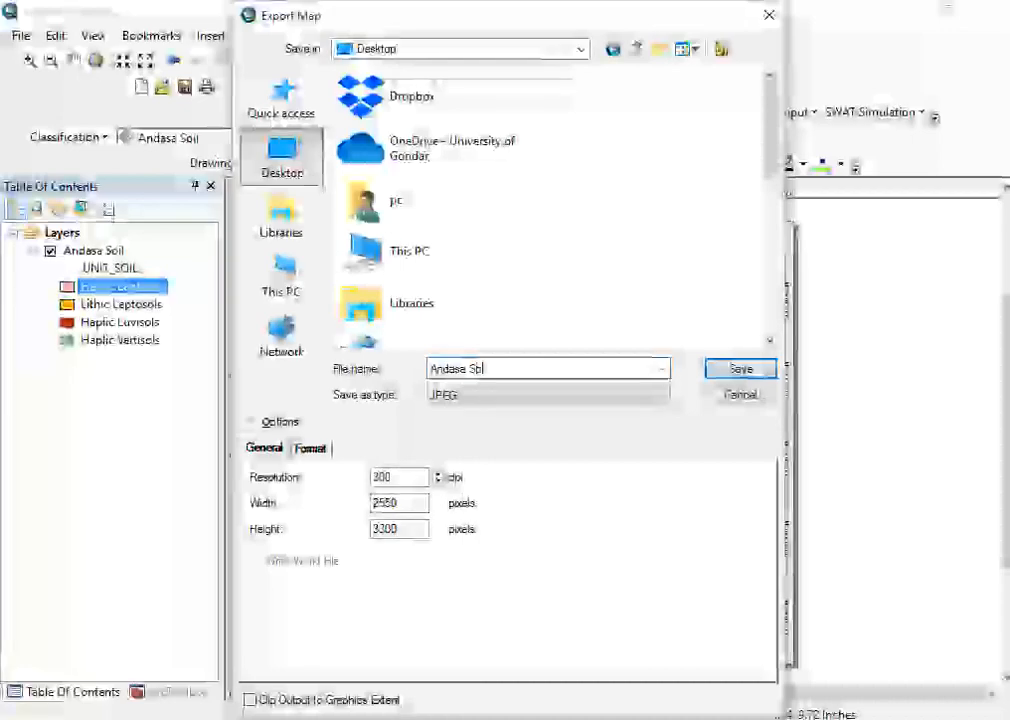
pyautogui.write('il')
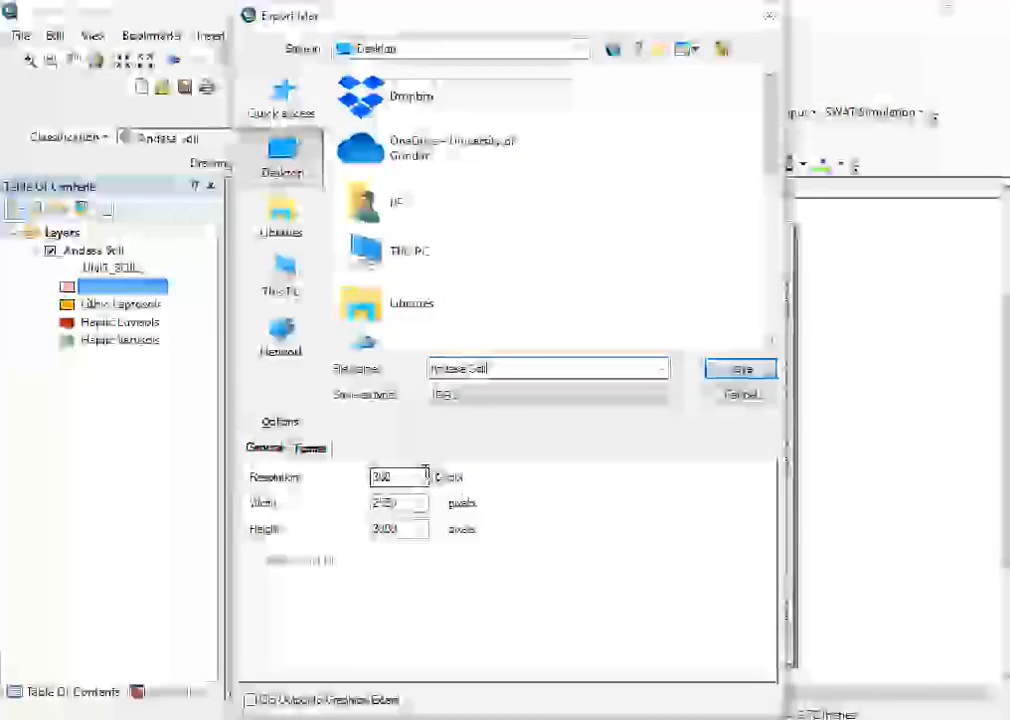
pyautogui.click(742, 370)
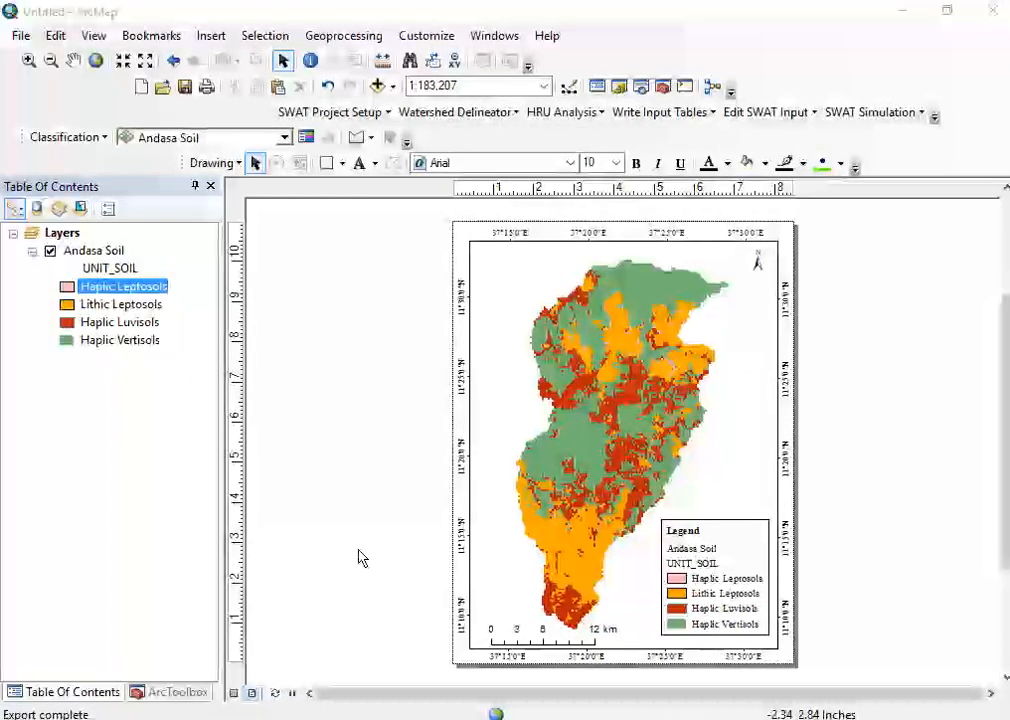
# - Switch to File Explorer, open the exported Andasa Soil image from the Desktop to check it, and minimize the viewer
pyautogui.press('super+e')
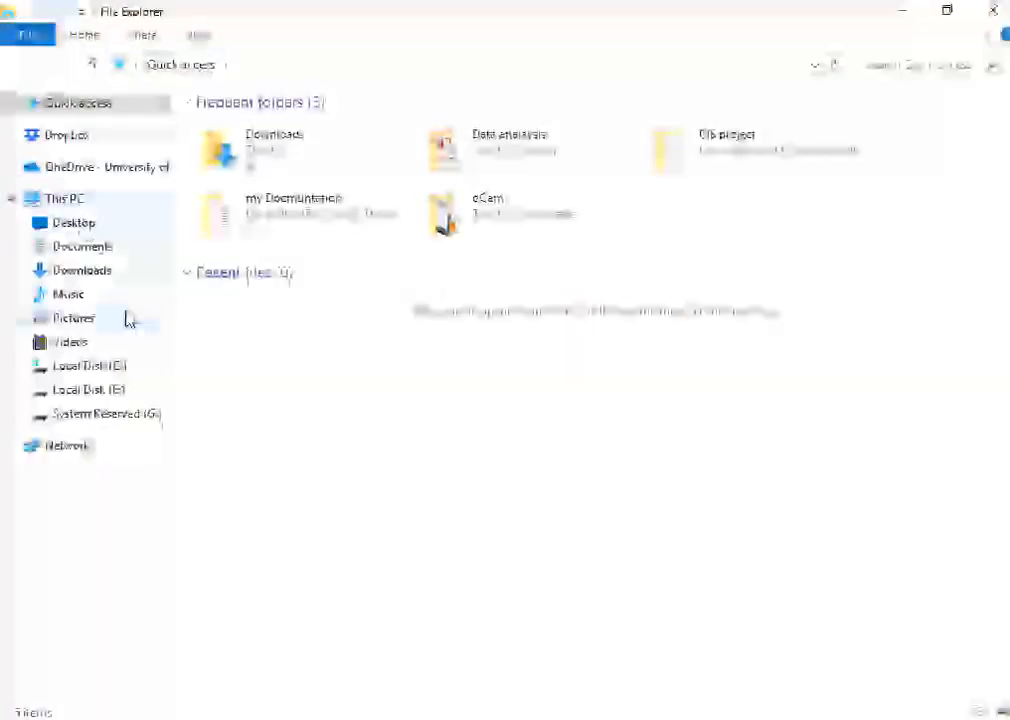
pyautogui.click(86, 232)
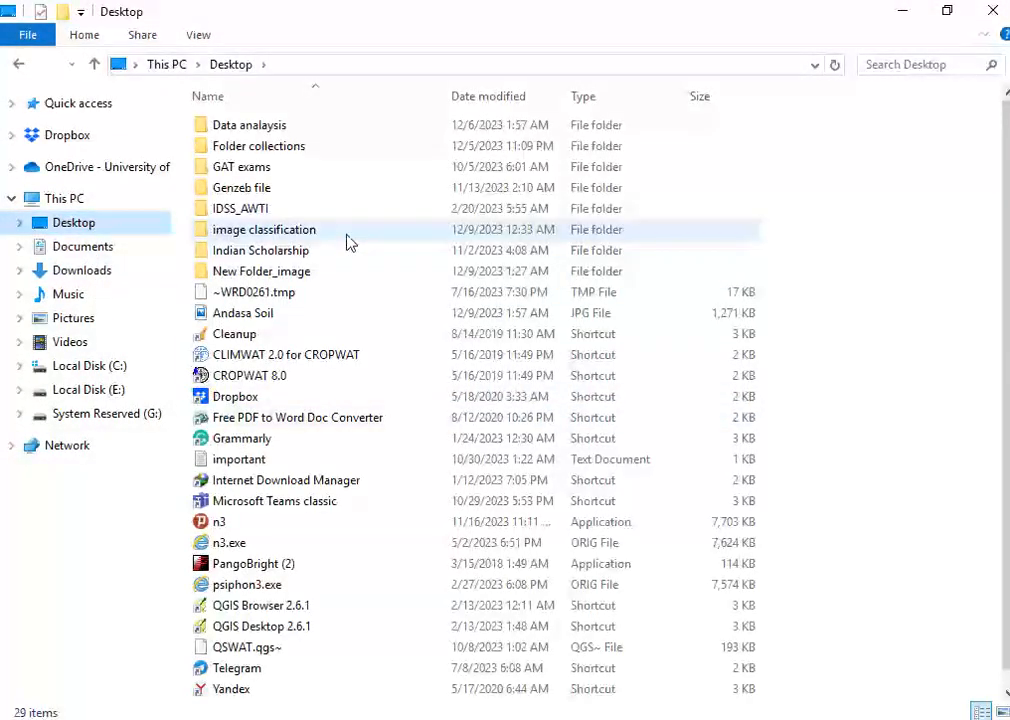
pyautogui.doubleClick(316, 314)
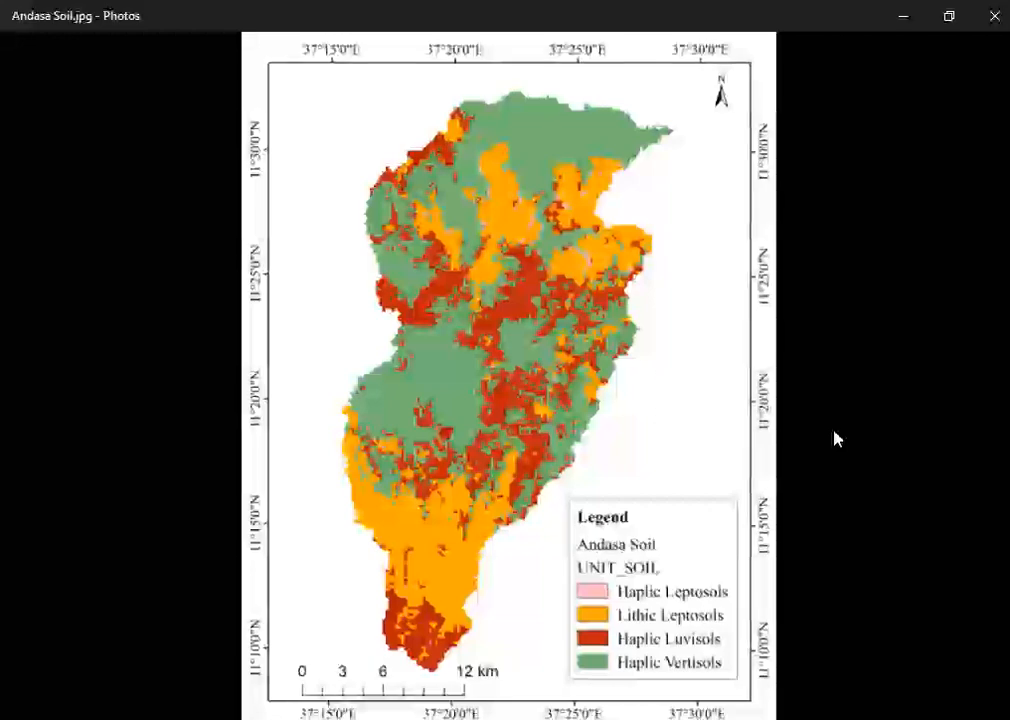
pyautogui.click(907, 17)
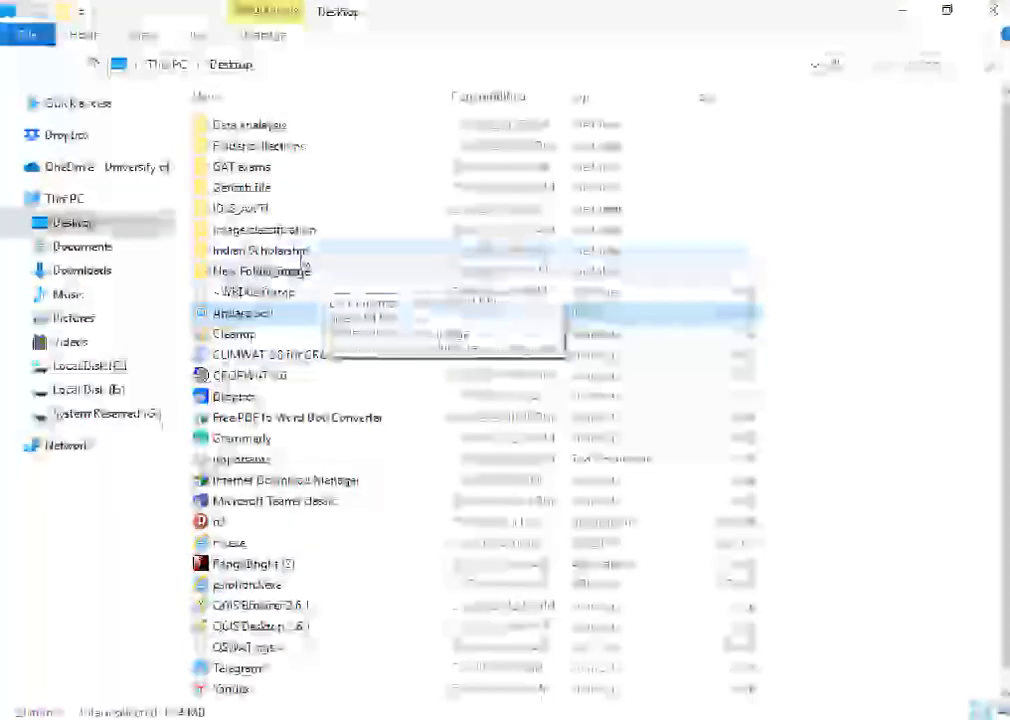
# - Look inside the image classification folder on the Desktop, and bring the Andasa Soil image back into view in Photos
pyautogui.doubleClick(278, 213)
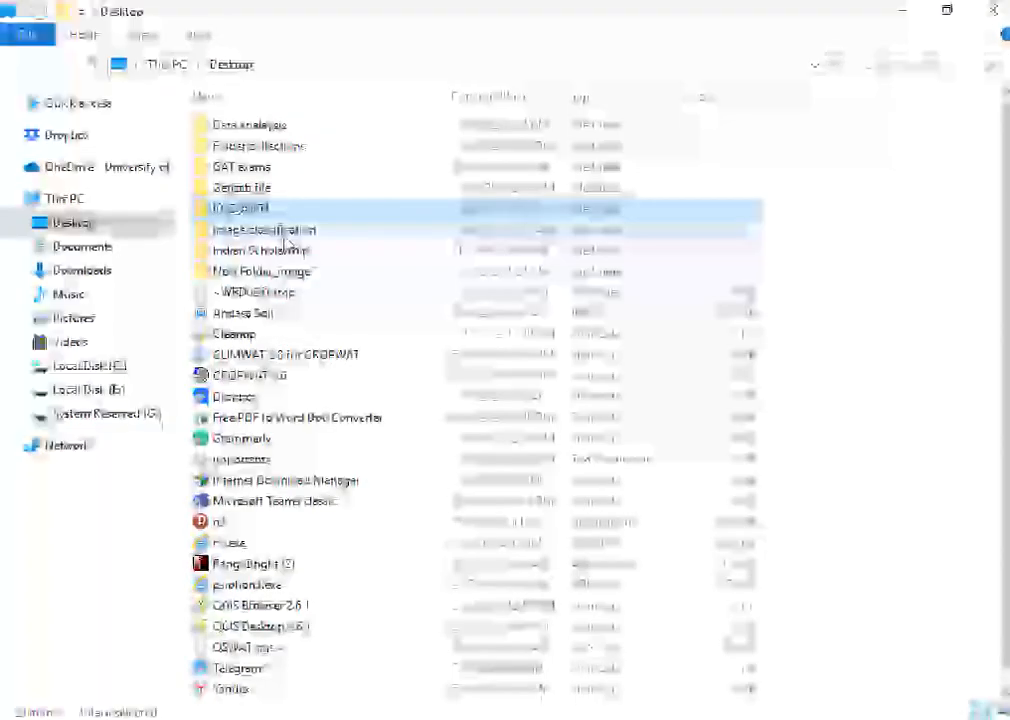
pyautogui.click(285, 238)
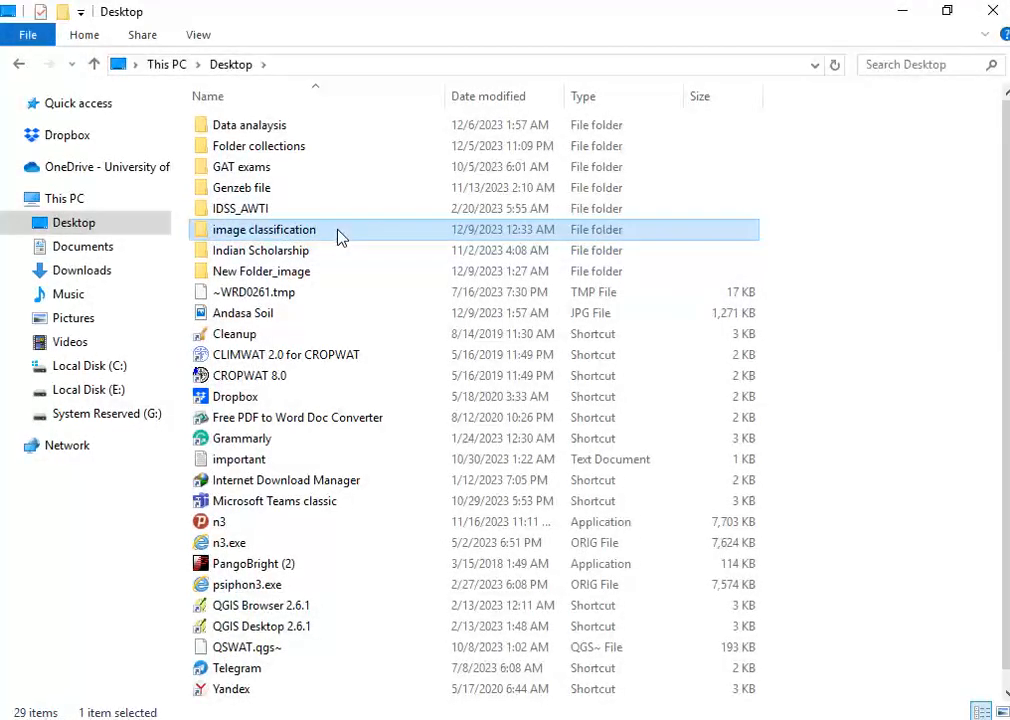
pyautogui.doubleClick(337, 235)
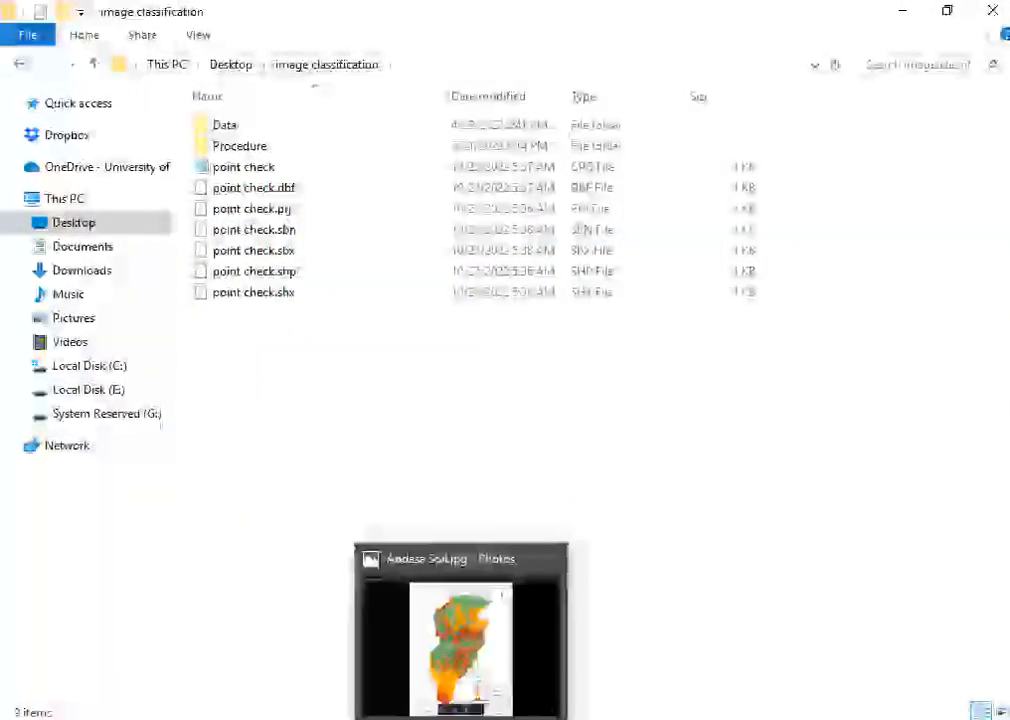
pyautogui.click(435, 590)
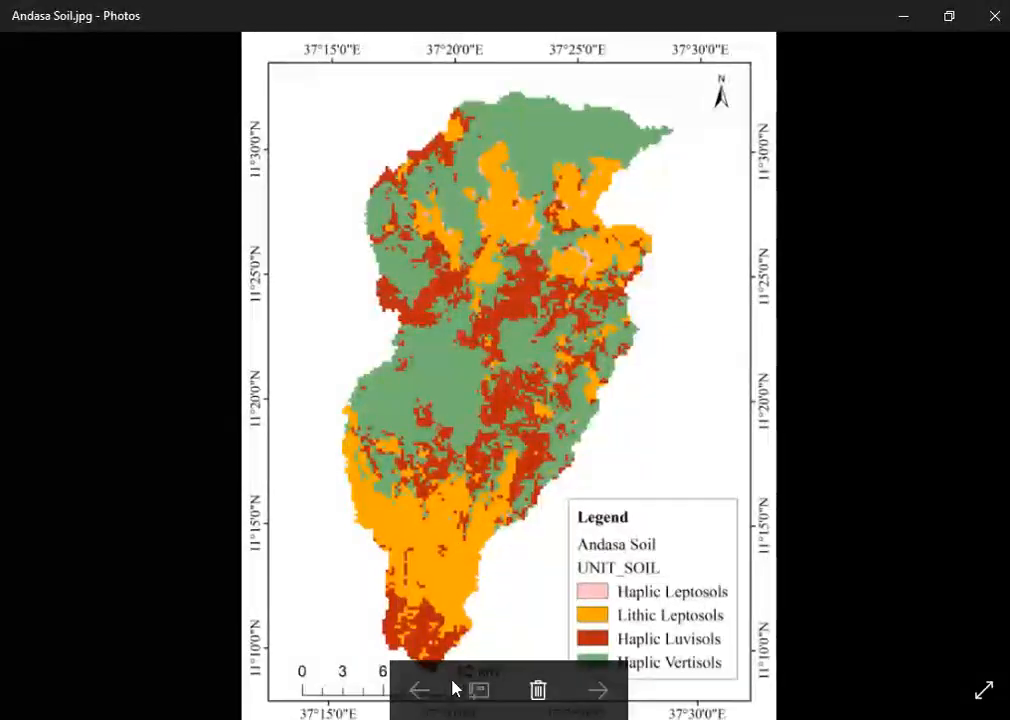
pyautogui.moveTo(417, 712)
pyautogui.click(428, 666)
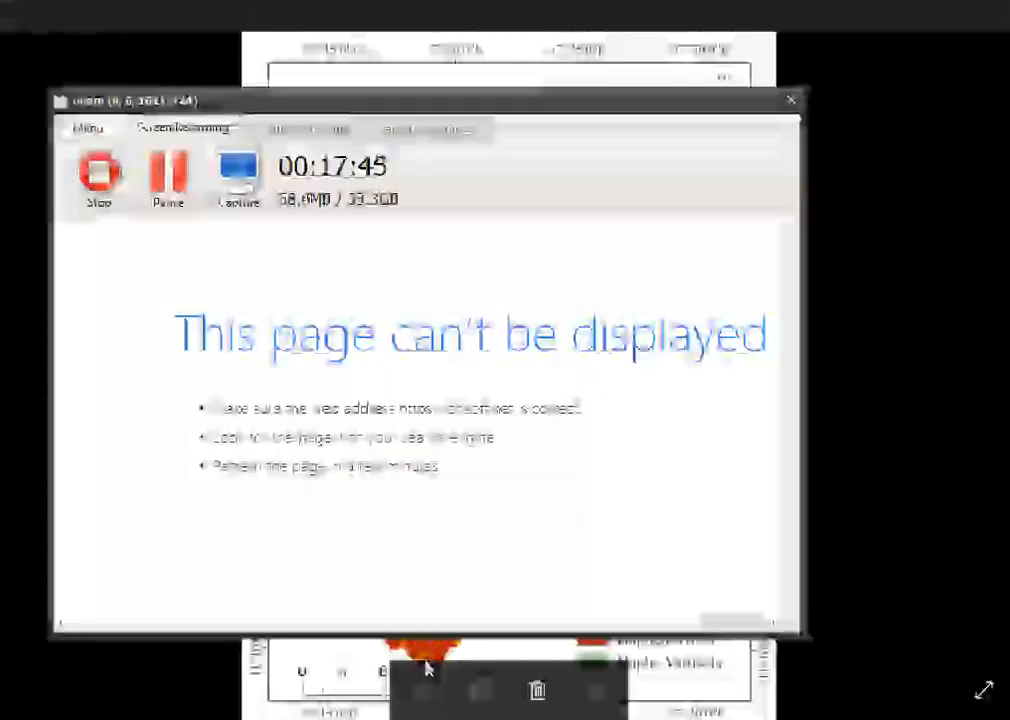